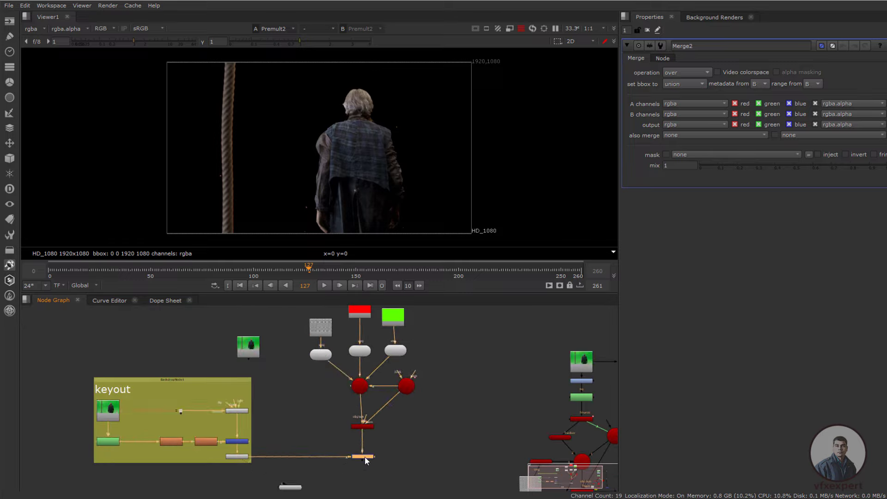
Play the green screen footage from its first frame and review the shot through to its final part
{"action": "left_click", "coordinate": [325, 285]}
{"action": "scroll", "coordinate": [361, 439], "scroll_direction": "up", "scroll_amount": 2}
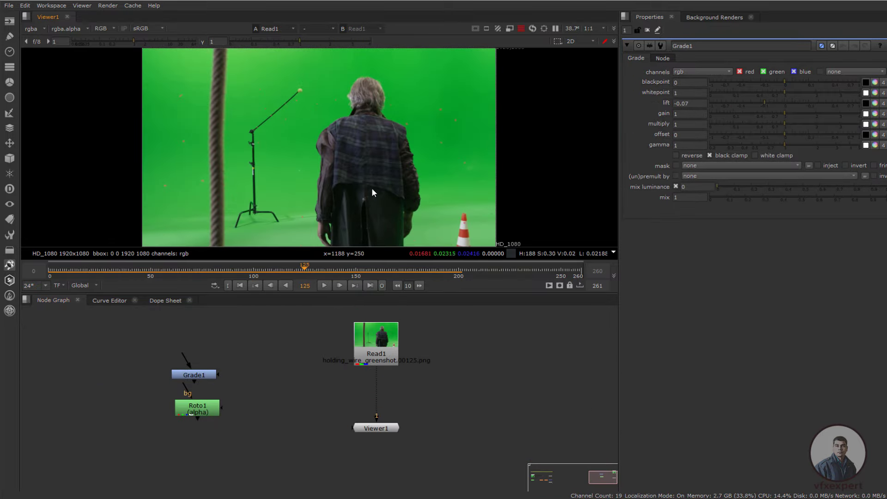
{"action": "left_click", "coordinate": [240, 285]}
{"action": "left_click", "coordinate": [325, 286]}
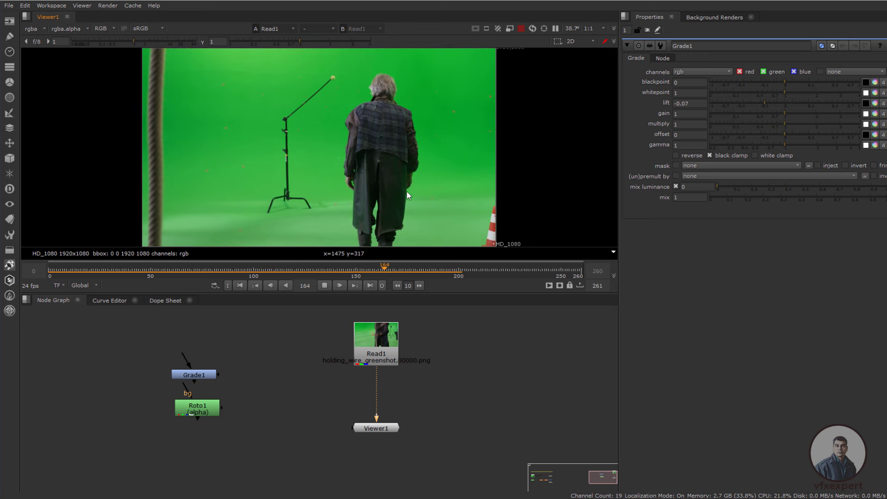
{"action": "left_click", "coordinate": [325, 285]}
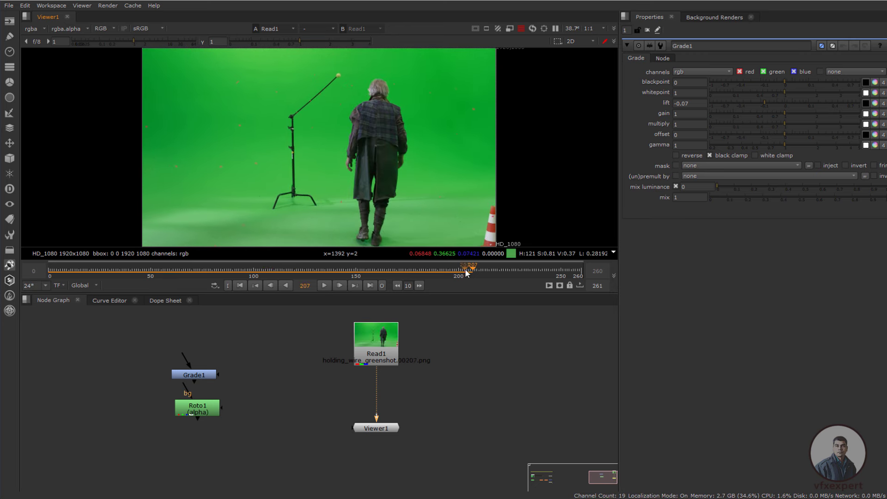
{"action": "left_click", "coordinate": [521, 270]}
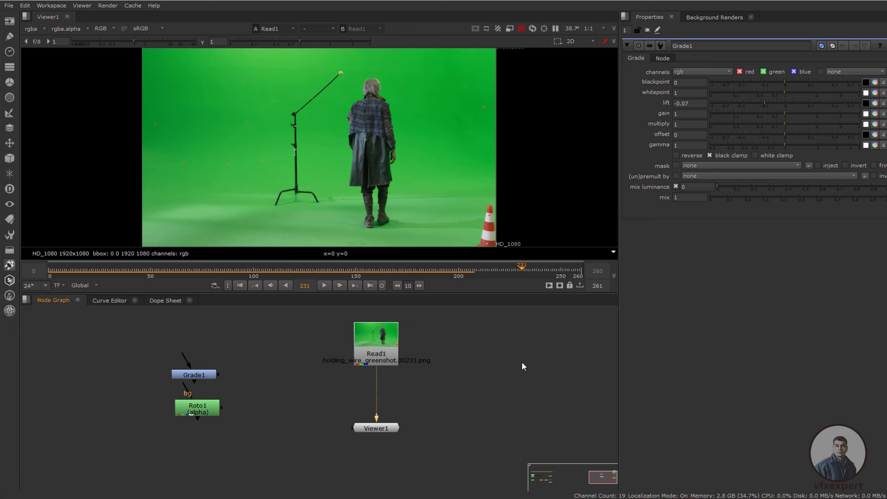
Open the project settings to check the frame range and full size format against the footage
{"action": "key", "text": "s"}
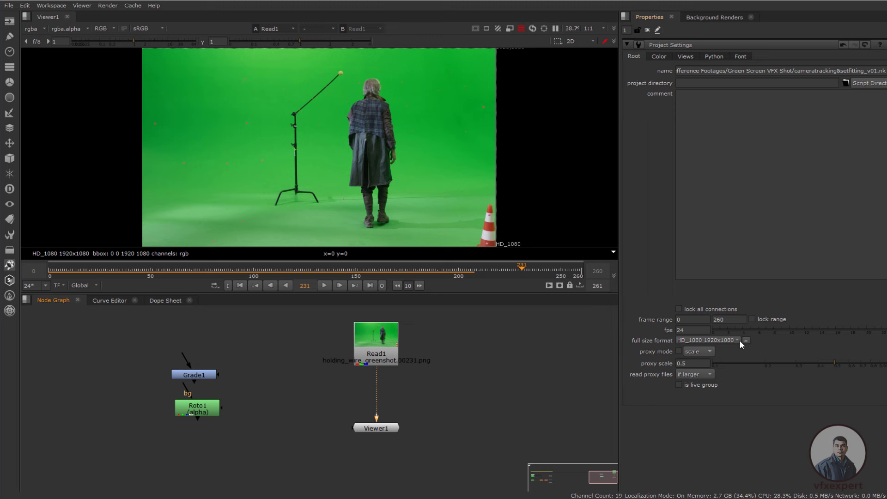
{"action": "middle_click_drag", "start_coordinate": [518, 53], "coordinate": [503, 116]}
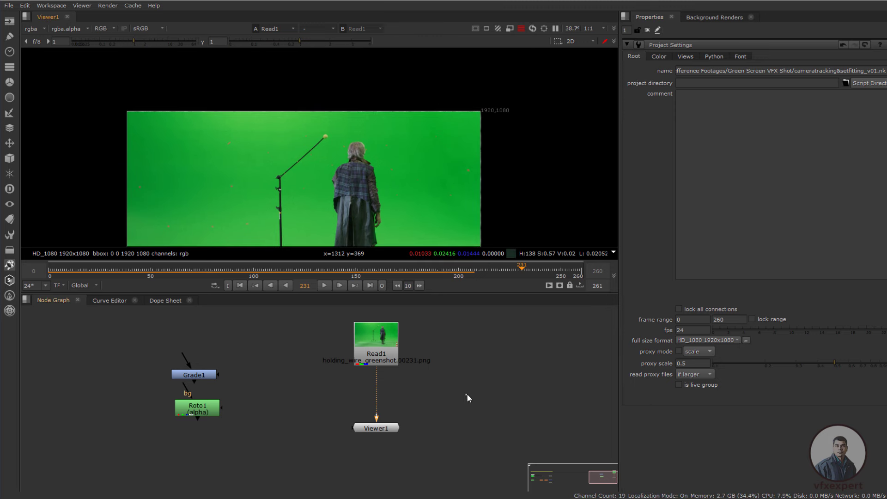
{"action": "middle_click_drag", "start_coordinate": [330, 226], "coordinate": [374, 170]}
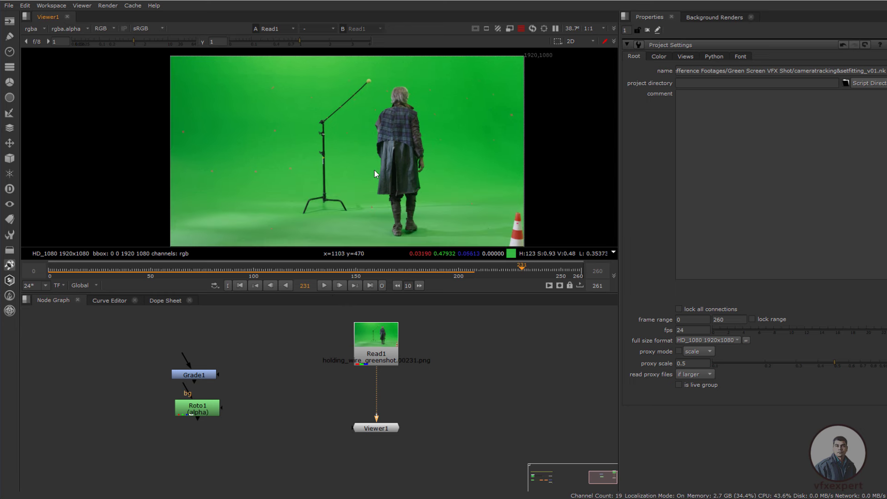
Add a CameraTracker node between the Read1 footage node and the viewer
{"action": "left_click_drag", "start_coordinate": [375, 350], "coordinate": [375, 340]}
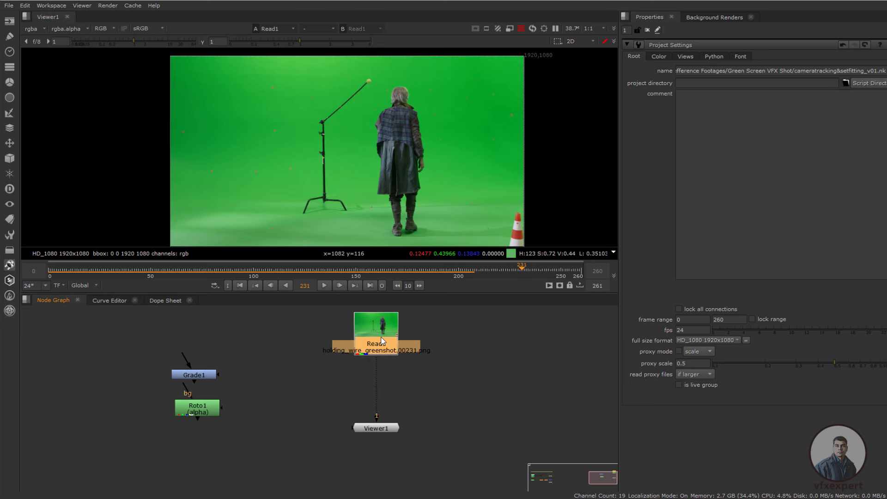
{"action": "key", "text": "Tab"}
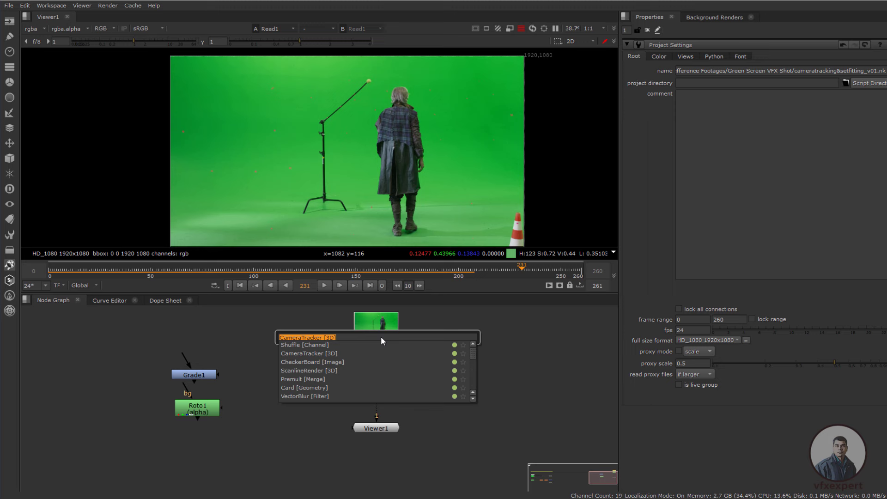
{"action": "type", "text": "came"}
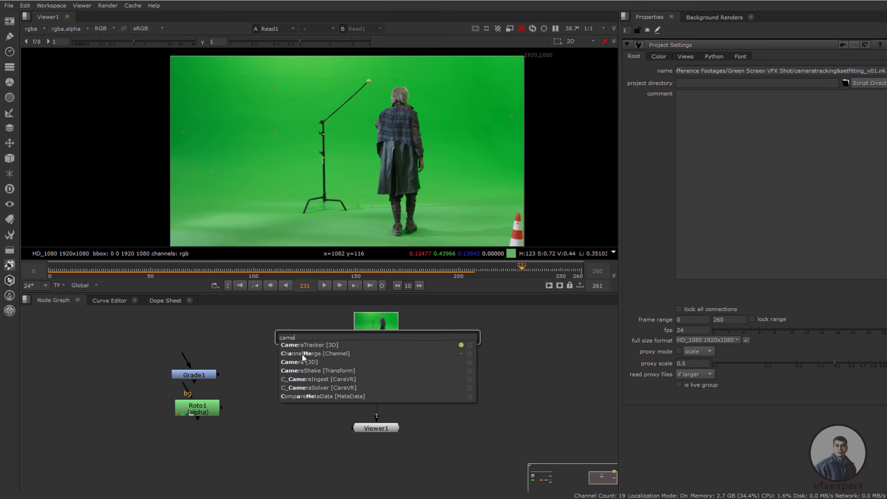
{"action": "key", "text": "Return"}
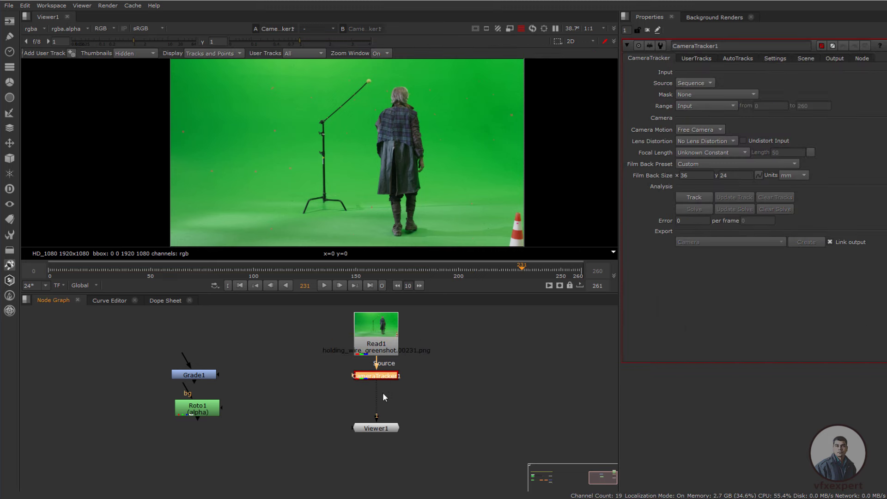
Turn on Preview Features in the CameraTracker settings and check the detected points on several frames
{"action": "left_click", "coordinate": [776, 59]}
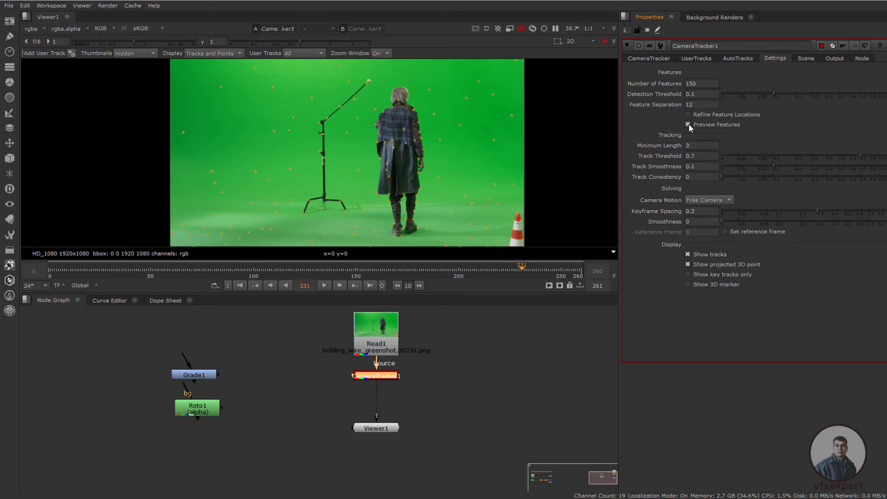
{"action": "middle_click_drag", "start_coordinate": [393, 140], "coordinate": [397, 151]}
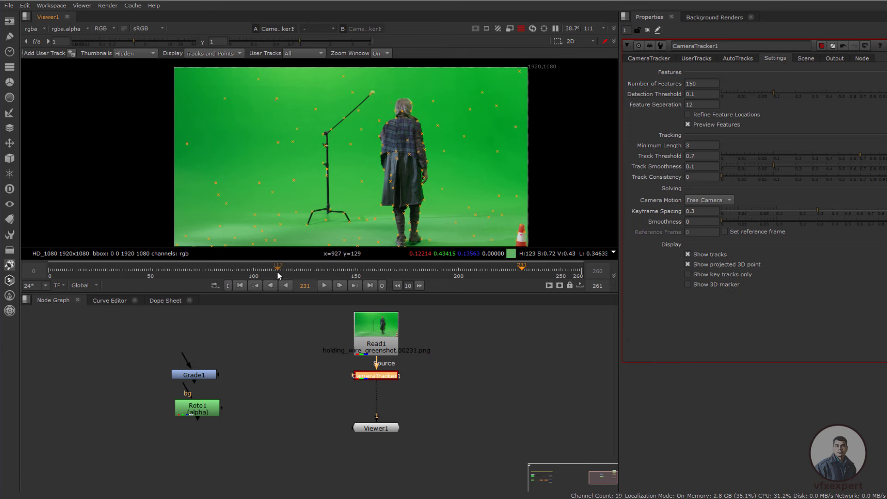
{"action": "left_click_drag", "start_coordinate": [277, 273], "coordinate": [356, 266]}
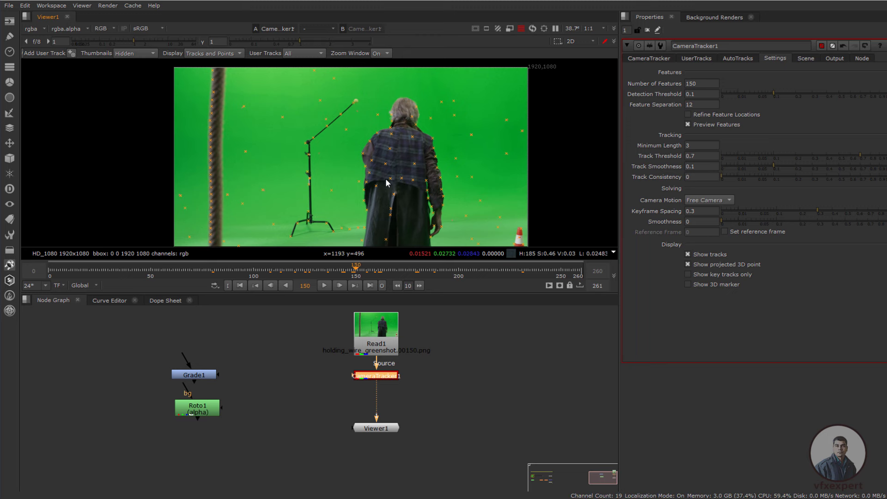
{"action": "mouse_move", "coordinate": [364, 272]}
{"action": "left_mouse_down"}
{"action": "mouse_move", "coordinate": [338, 278]}
{"action": "mouse_move", "coordinate": [367, 273]}
{"action": "left_mouse_up"}
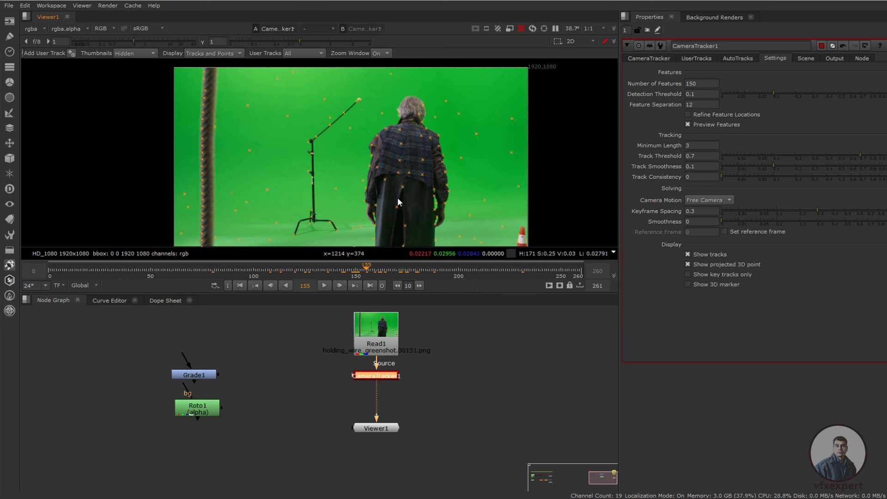
Separate the Grade1 and Roto1 nodes and inspect the roto shapes around the man and the rope
{"action": "left_click_drag", "start_coordinate": [194, 375], "coordinate": [165, 379]}
{"action": "left_click_drag", "start_coordinate": [206, 415], "coordinate": [236, 366]}
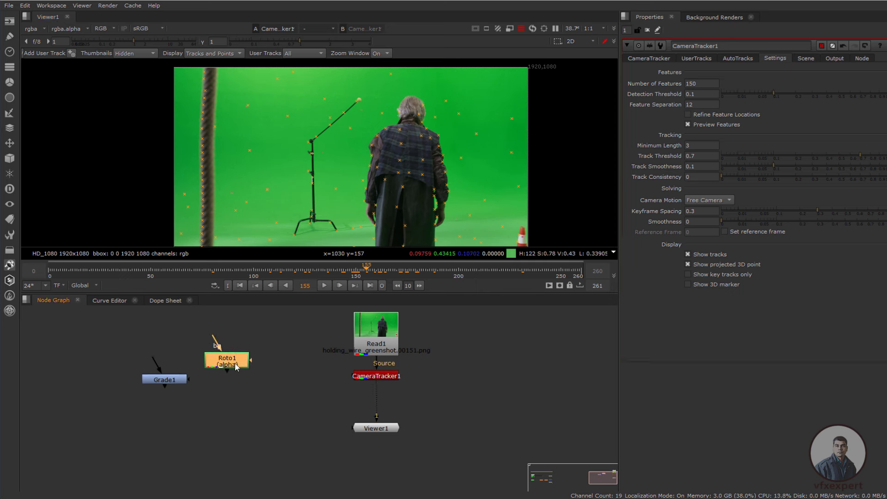
{"action": "double_click", "coordinate": [235, 367]}
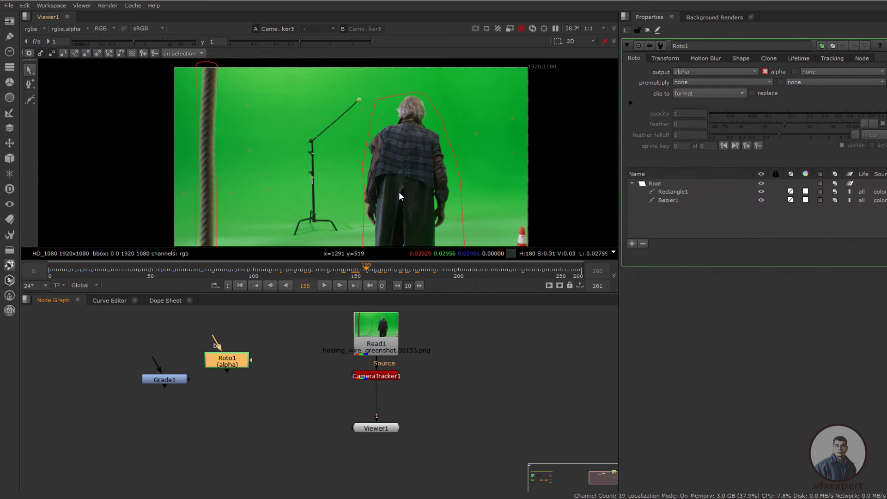
{"action": "left_click_drag", "start_coordinate": [329, 270], "coordinate": [311, 272]}
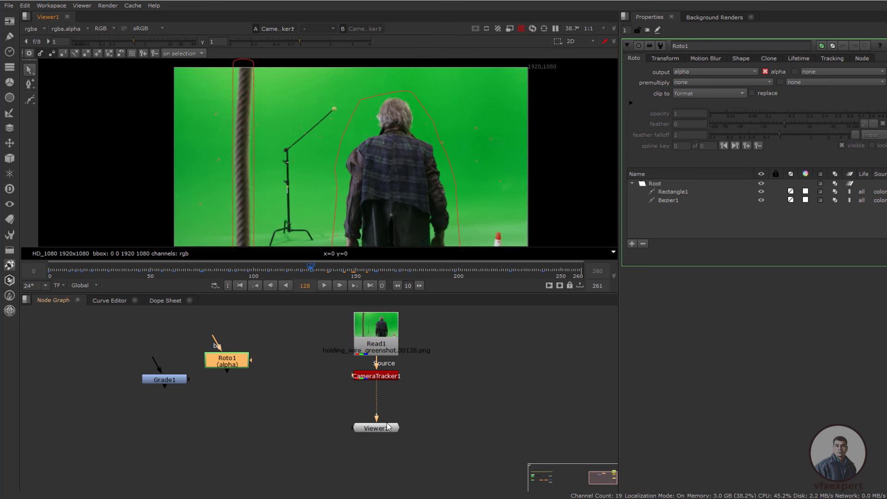
Space out the viewer and CameraTracker1 nodes and insert Roto1 between Read1 and CameraTracker1
{"action": "left_click_drag", "start_coordinate": [379, 430], "coordinate": [381, 450]}
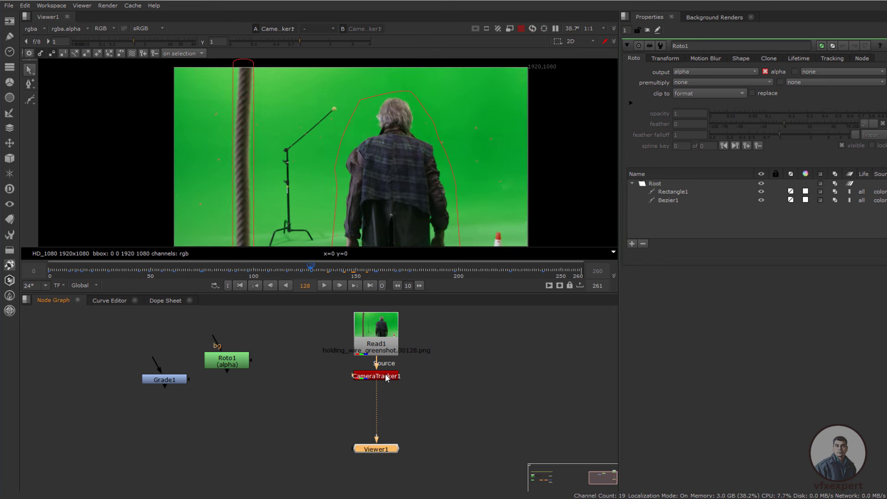
{"action": "left_click_drag", "start_coordinate": [385, 375], "coordinate": [385, 398]}
{"action": "left_click", "coordinate": [381, 321]}
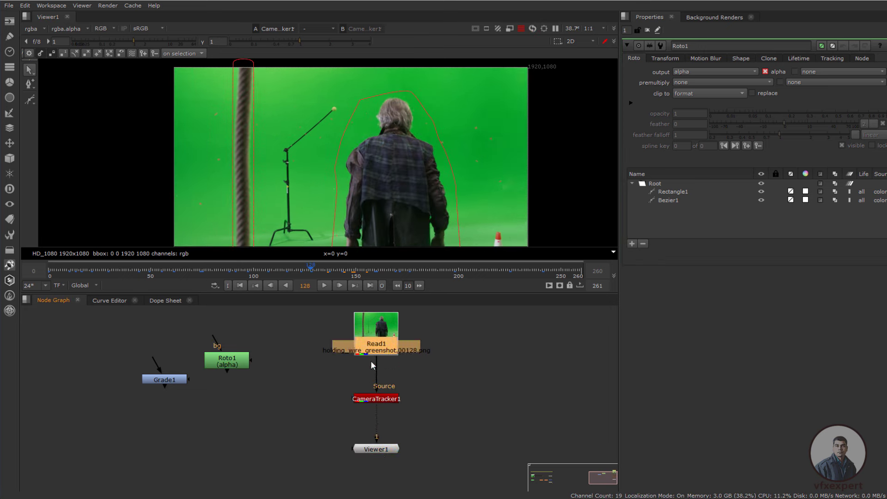
{"action": "left_click", "coordinate": [252, 395]}
{"action": "left_click_drag", "start_coordinate": [233, 366], "coordinate": [385, 381]}
Set the CameraTracker's mask to Source Alpha and check the feature points across other frames
{"action": "double_click", "coordinate": [386, 399]}
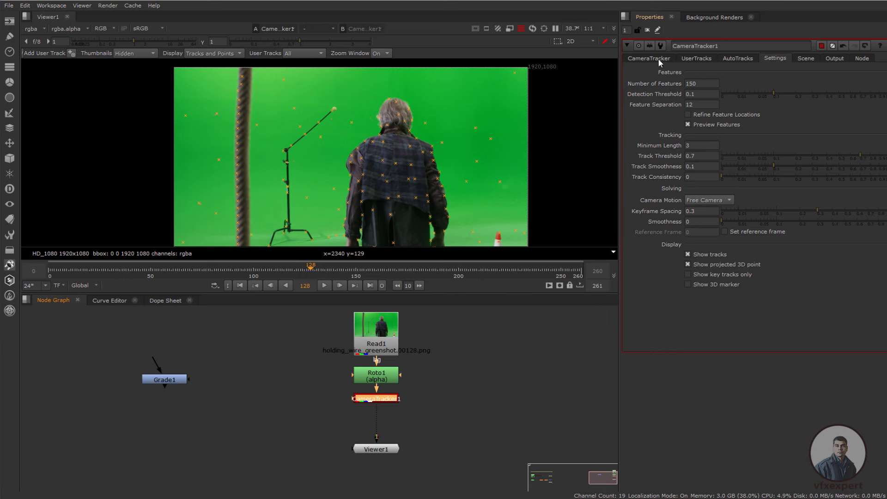
{"action": "left_click", "coordinate": [649, 58]}
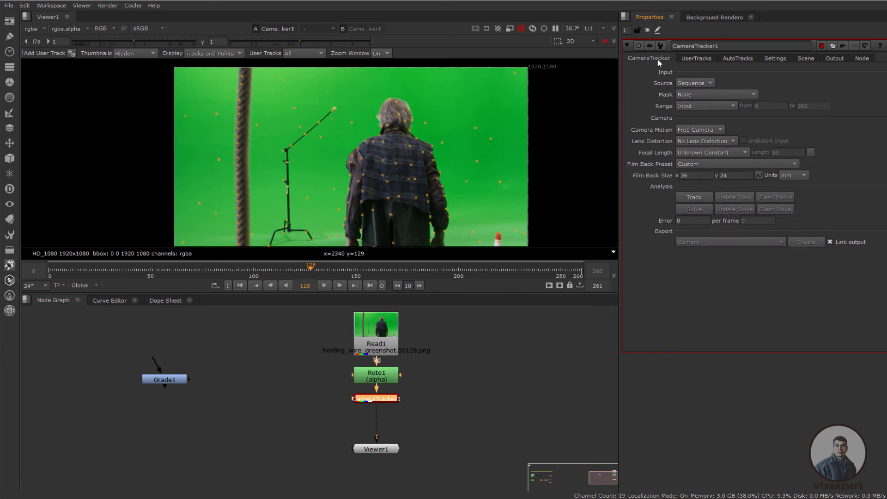
{"action": "left_click", "coordinate": [677, 95]}
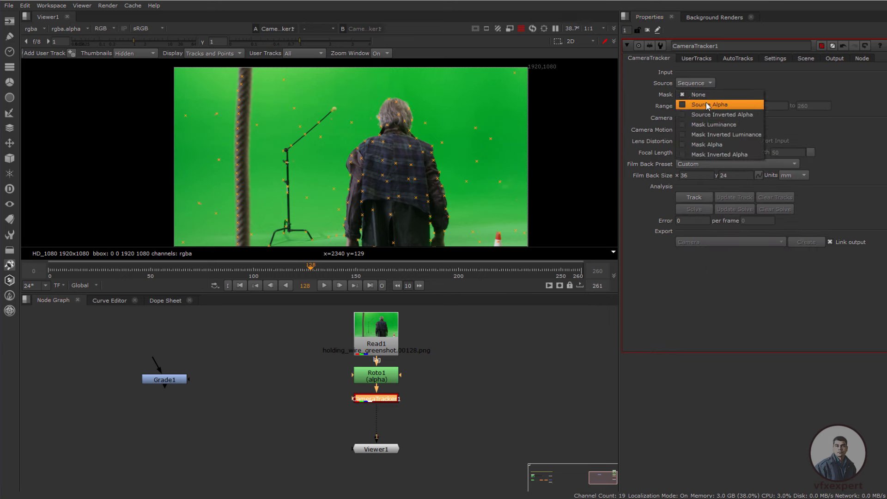
{"action": "left_click", "coordinate": [707, 105]}
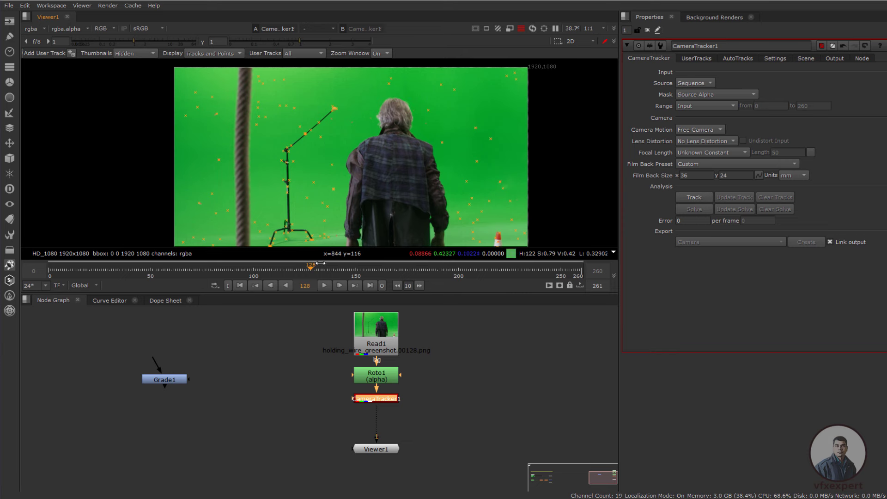
{"action": "left_click_drag", "start_coordinate": [317, 271], "coordinate": [399, 268]}
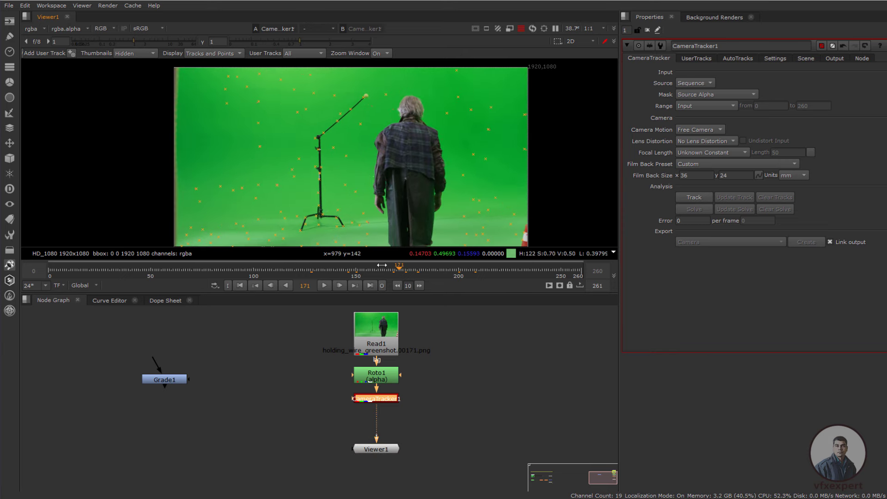
{"action": "mouse_move", "coordinate": [399, 269]}
{"action": "left_mouse_down"}
{"action": "mouse_move", "coordinate": [442, 269]}
{"action": "mouse_move", "coordinate": [368, 278]}
{"action": "mouse_move", "coordinate": [389, 271]}
{"action": "left_mouse_up"}
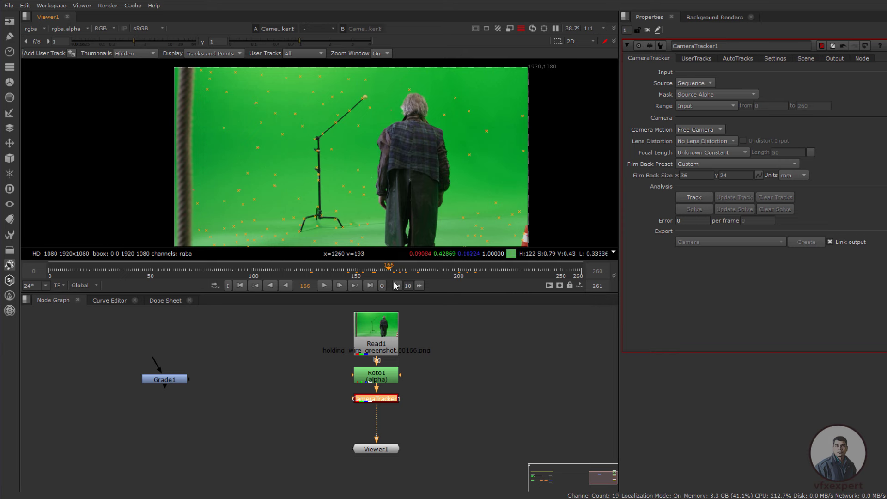
Set the CameraTracker's detection threshold to 0.5 and number of features to 200, checking the features at frame 44
{"action": "middle_click_drag", "start_coordinate": [391, 409], "coordinate": [379, 438]}
{"action": "left_click_drag", "start_coordinate": [378, 375], "coordinate": [379, 349]}
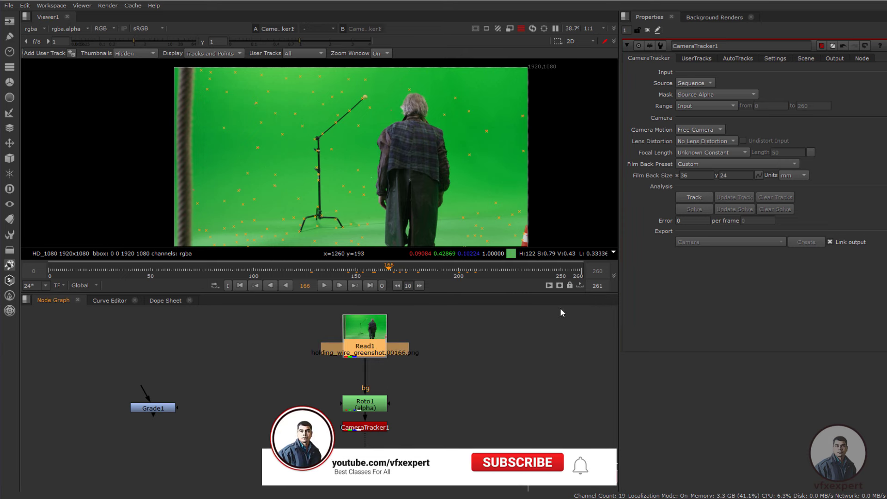
{"action": "left_click", "coordinate": [778, 58]}
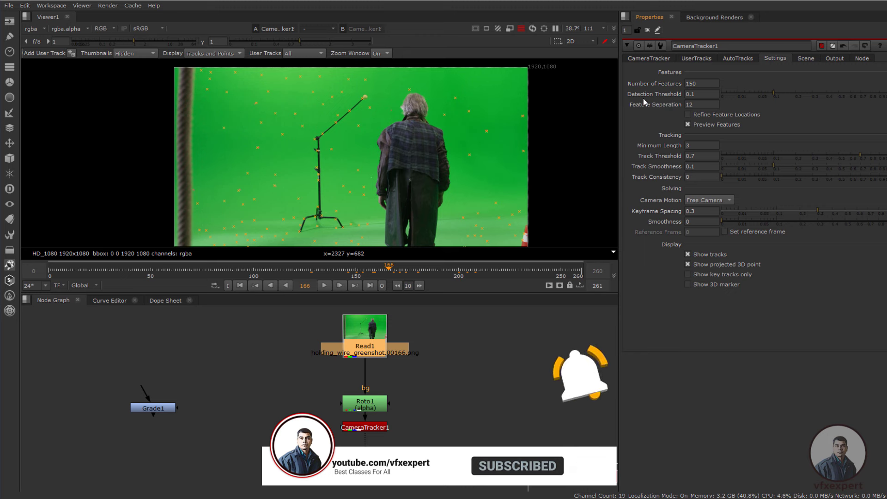
{"action": "left_click_drag", "start_coordinate": [773, 93], "coordinate": [838, 95]}
{"action": "left_click_drag", "start_coordinate": [279, 271], "coordinate": [140, 272]}
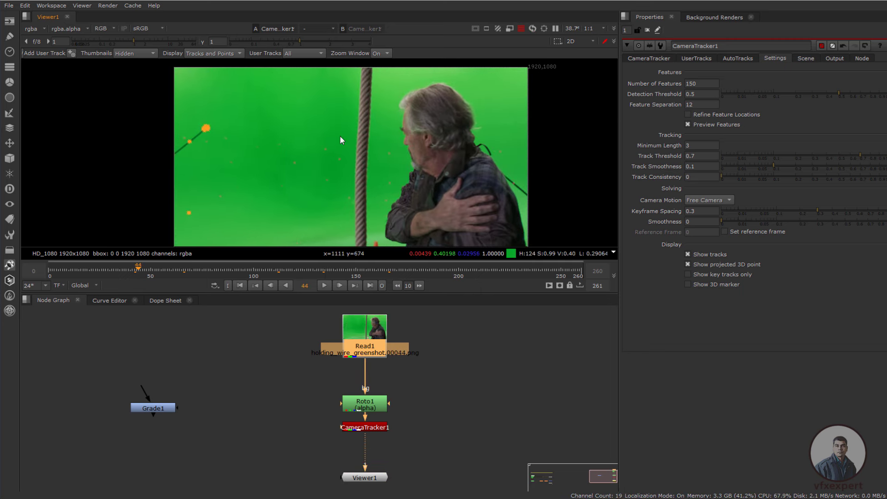
{"action": "mouse_move", "coordinate": [303, 112]}
{"action": "left_mouse_down"}
{"action": "mouse_move", "coordinate": [516, 200]}
{"action": "mouse_move", "coordinate": [478, 219]}
{"action": "mouse_move", "coordinate": [457, 217]}
{"action": "mouse_move", "coordinate": [480, 221]}
{"action": "left_mouse_up"}
{"action": "double_click", "coordinate": [699, 84]}
{"action": "middle_click_drag", "start_coordinate": [418, 208], "coordinate": [430, 192]}
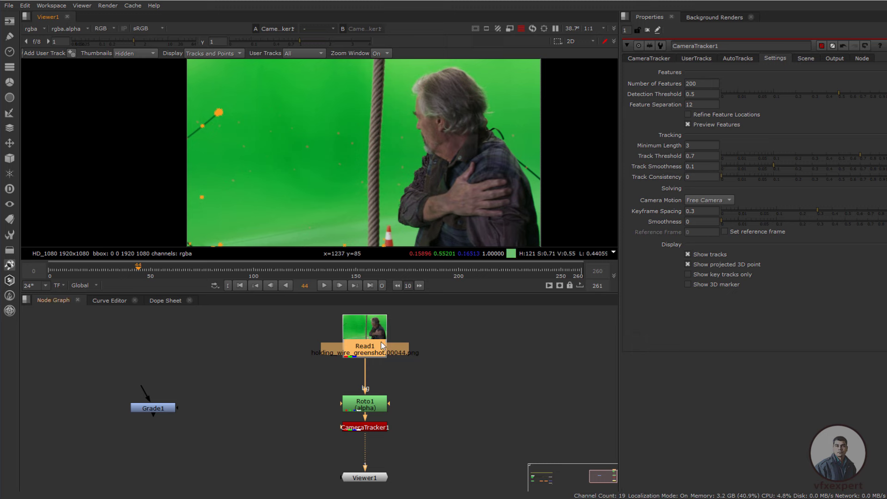
Insert the Grade1 node between Read1 and Roto1
{"action": "left_click_drag", "start_coordinate": [379, 344], "coordinate": [379, 340]}
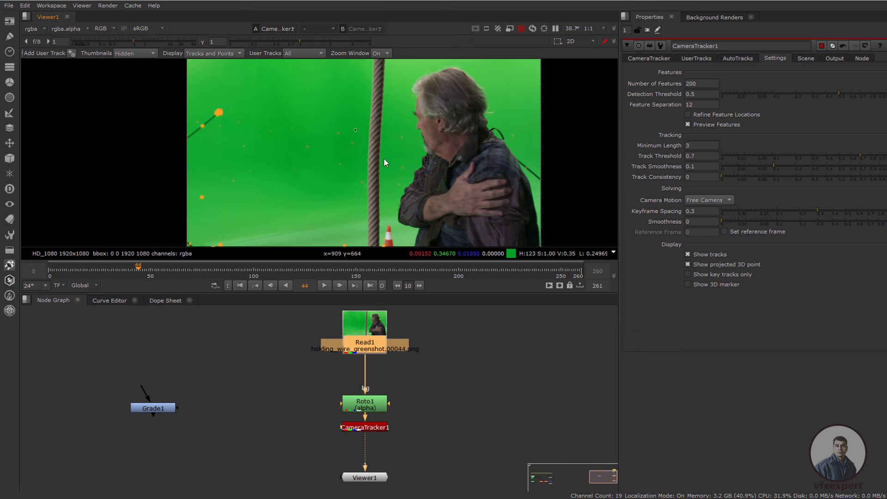
{"action": "left_click", "coordinate": [448, 383]}
{"action": "left_click_drag", "start_coordinate": [147, 409], "coordinate": [369, 374]}
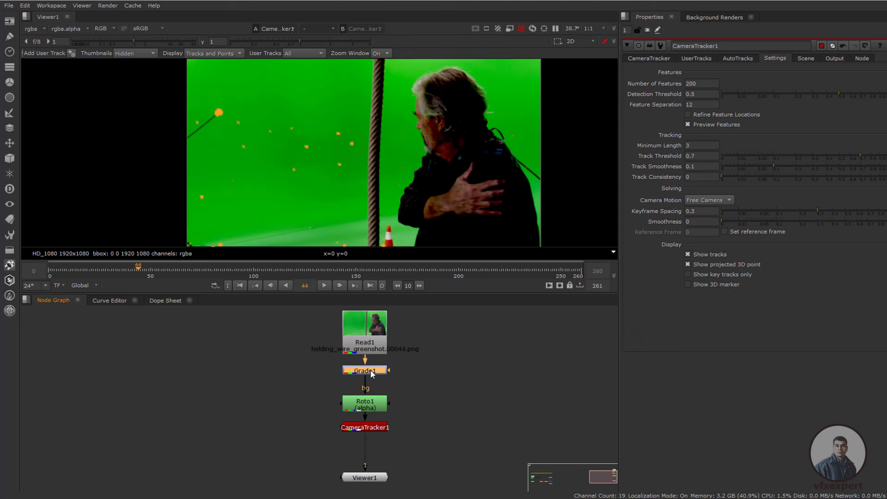
Review the lift value of Grade1 and reopen the CameraTracker1 properties to examine the previewed features
{"action": "double_click", "coordinate": [380, 373]}
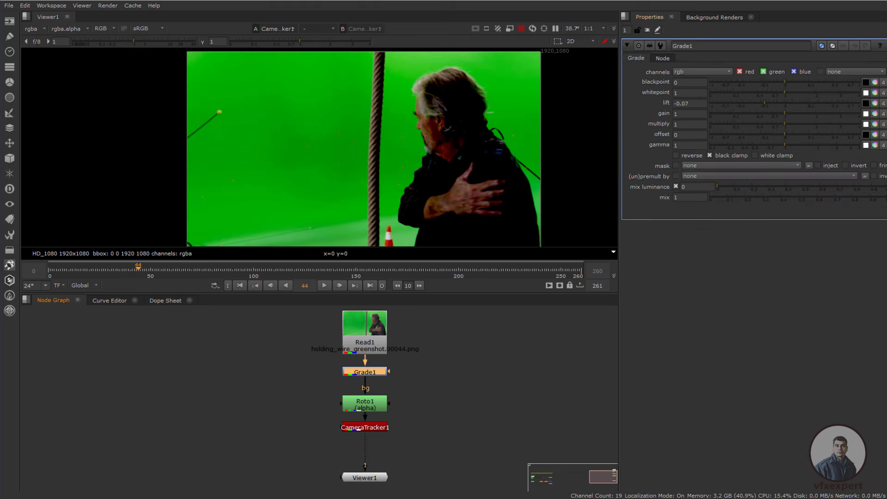
{"action": "left_click", "coordinate": [695, 105]}
{"action": "left_click", "coordinate": [366, 454]}
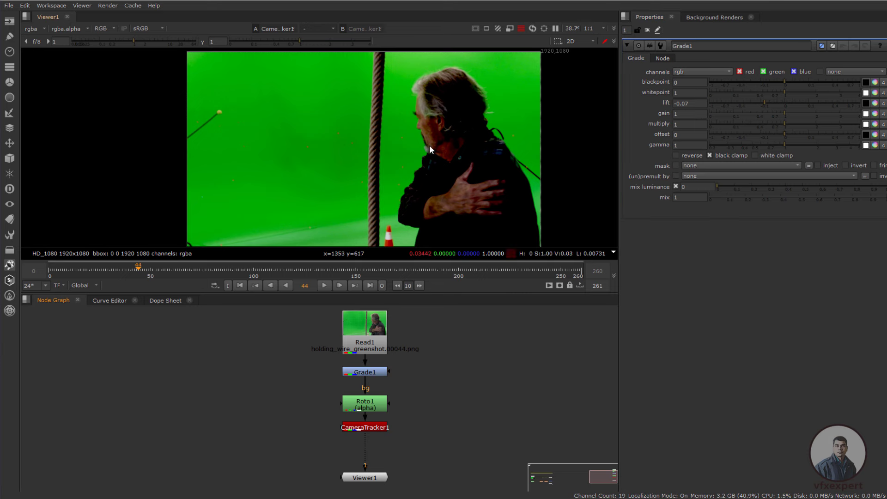
{"action": "double_click", "coordinate": [377, 428]}
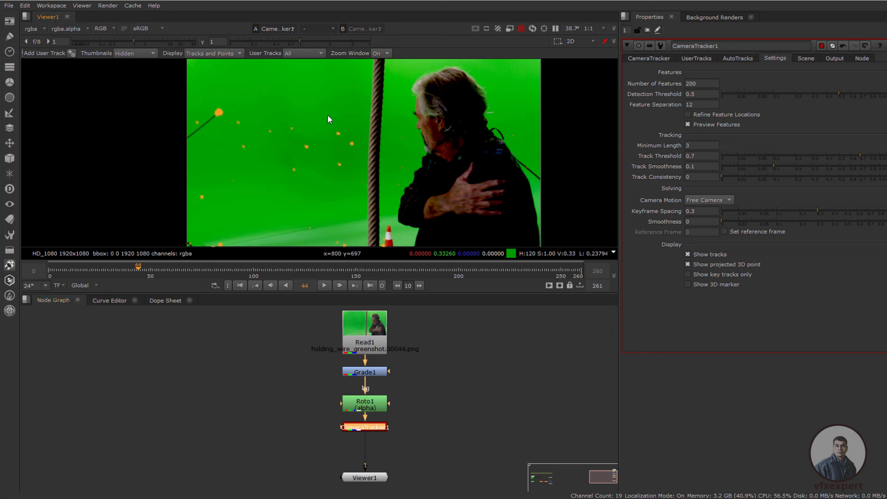
Disable and re-enable Grade1 to compare the previewed feature points at frame 44 with and without the grade
{"action": "left_click", "coordinate": [372, 374]}
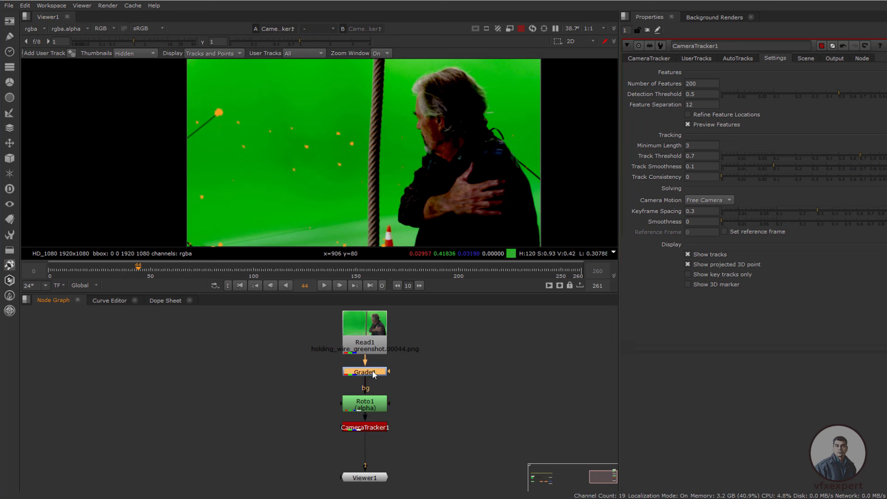
{"action": "key", "text": "d"}
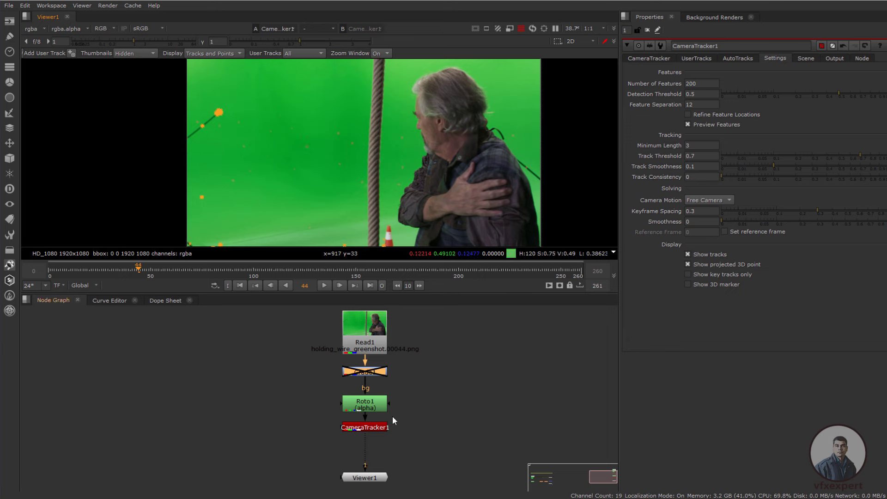
{"action": "key", "text": "d"}
{"action": "left_click", "coordinate": [509, 395]}
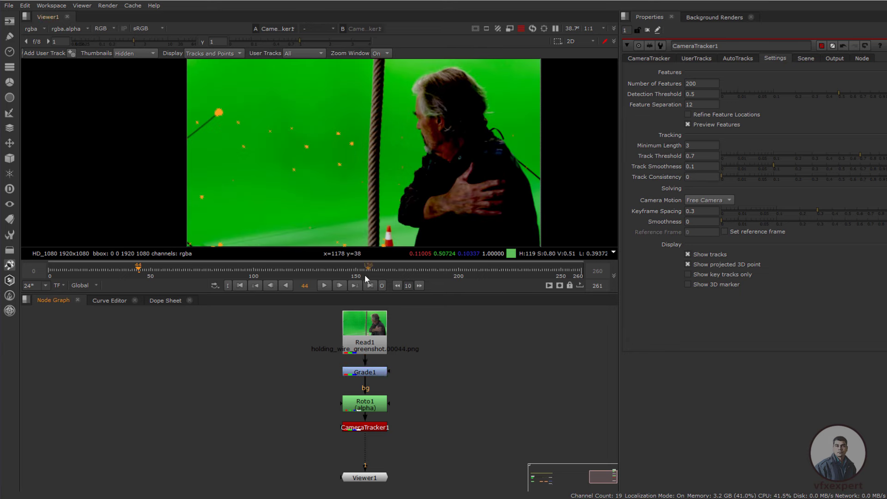
Set the CameraTracker's feature separation to 5, checking the previewed features around frames 143 and 78
{"action": "left_click_drag", "start_coordinate": [365, 274], "coordinate": [341, 271]}
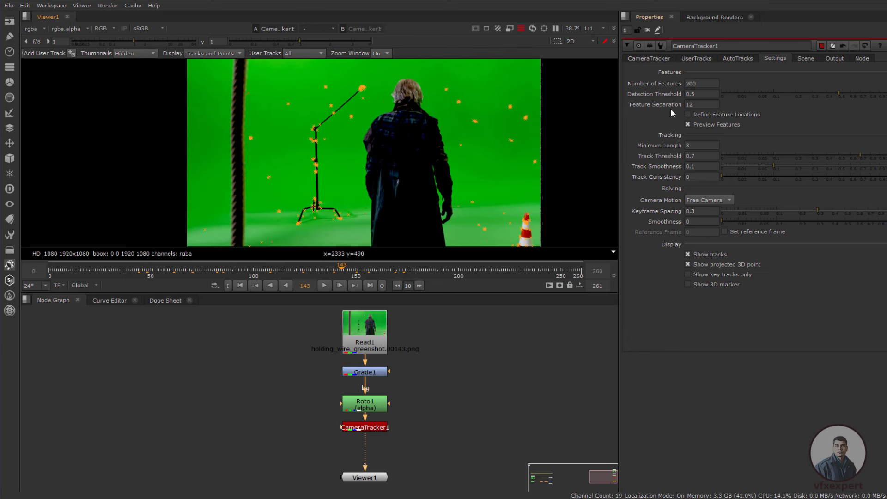
{"action": "left_click", "coordinate": [696, 105]}
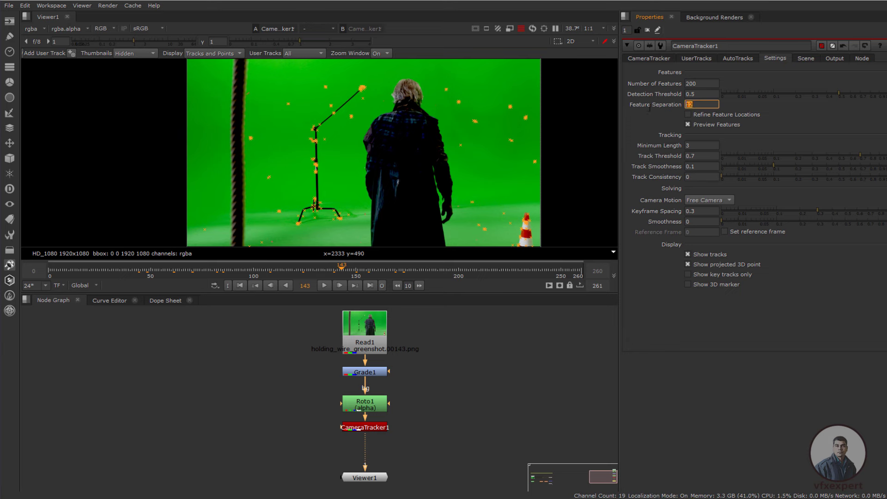
{"action": "left_click_drag", "start_coordinate": [407, 272], "coordinate": [207, 273]}
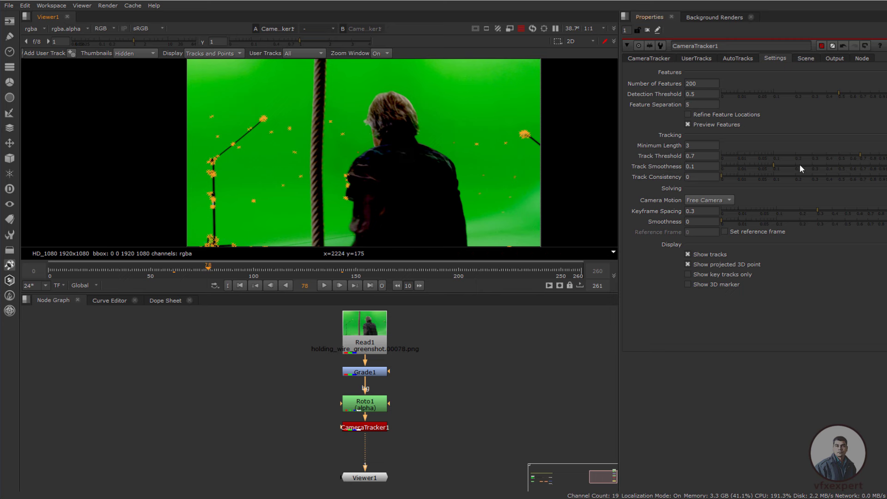
Track the whole input range with CameraTracker1 and solve the camera
{"action": "left_click", "coordinate": [653, 58]}
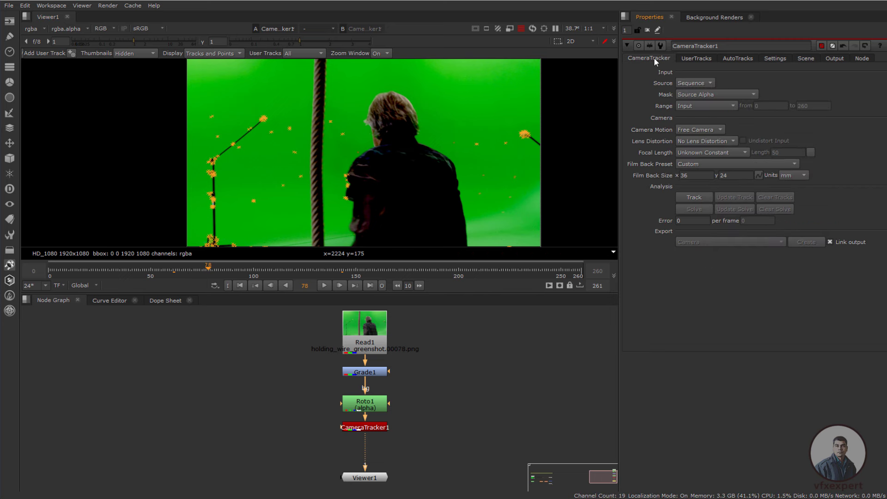
{"action": "left_click", "coordinate": [688, 197]}
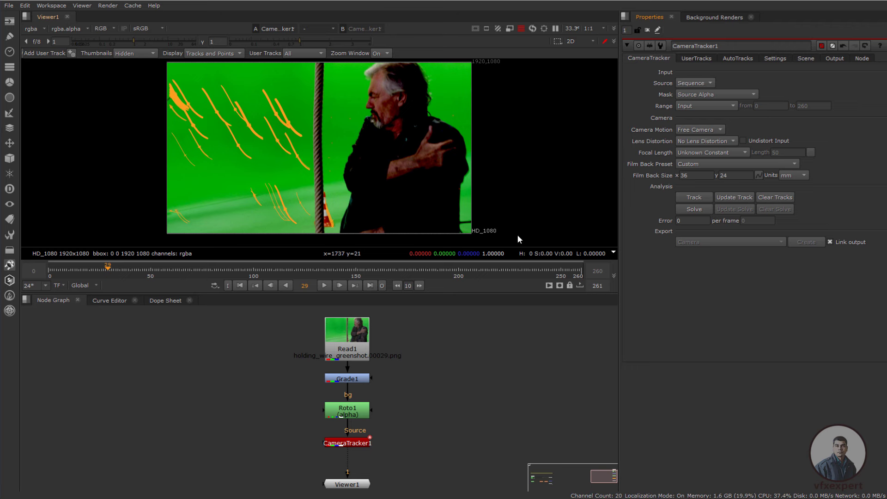
{"action": "left_click", "coordinate": [691, 209]}
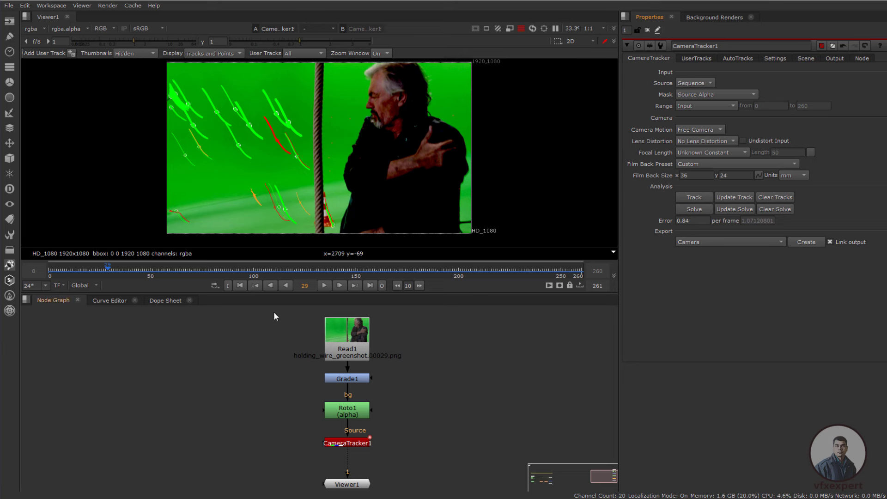
Check the solved tracks up to frame 144 and permanently delete all unsolved and rejected tracks
{"action": "left_click", "coordinate": [229, 277]}
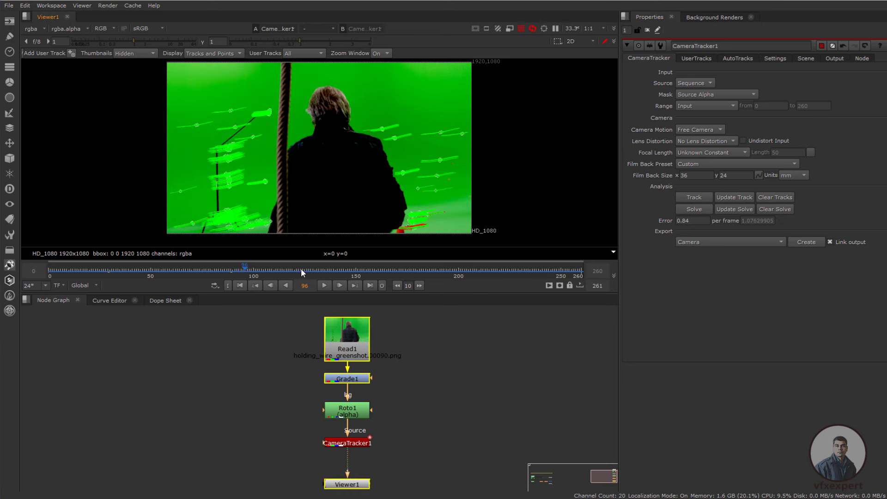
{"action": "left_click", "coordinate": [320, 272]}
{"action": "left_click_drag", "start_coordinate": [319, 271], "coordinate": [343, 270]}
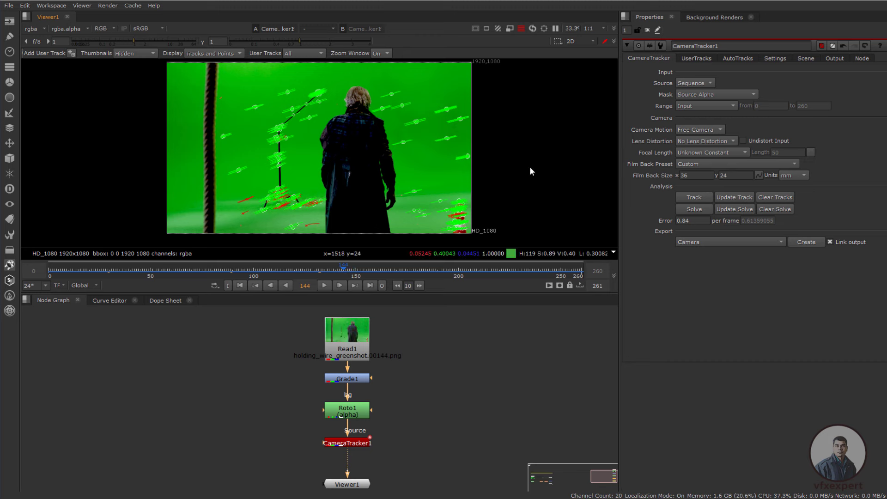
{"action": "left_click", "coordinate": [736, 59]}
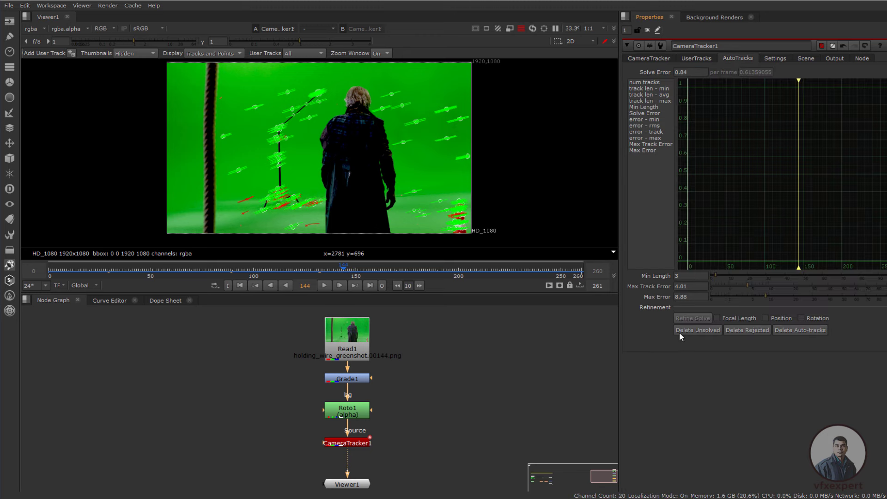
{"action": "left_click", "coordinate": [708, 328]}
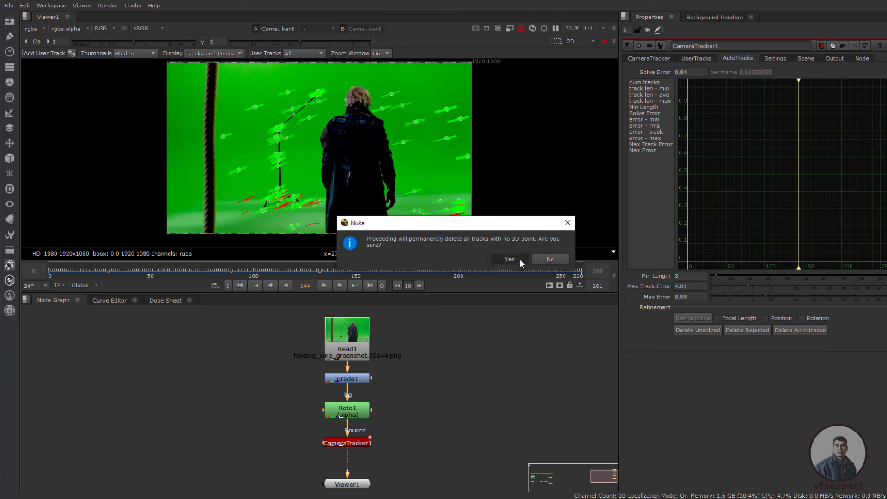
{"action": "left_click", "coordinate": [520, 259]}
{"action": "left_click", "coordinate": [740, 329]}
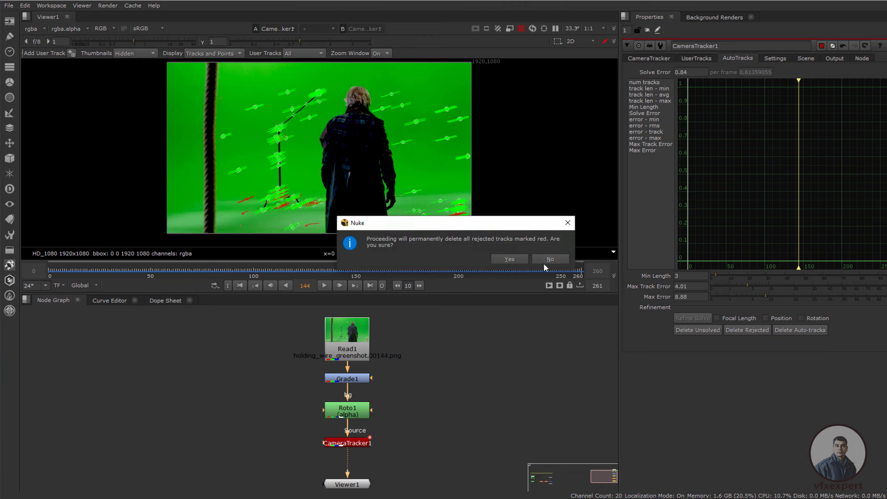
{"action": "left_click", "coordinate": [509, 259]}
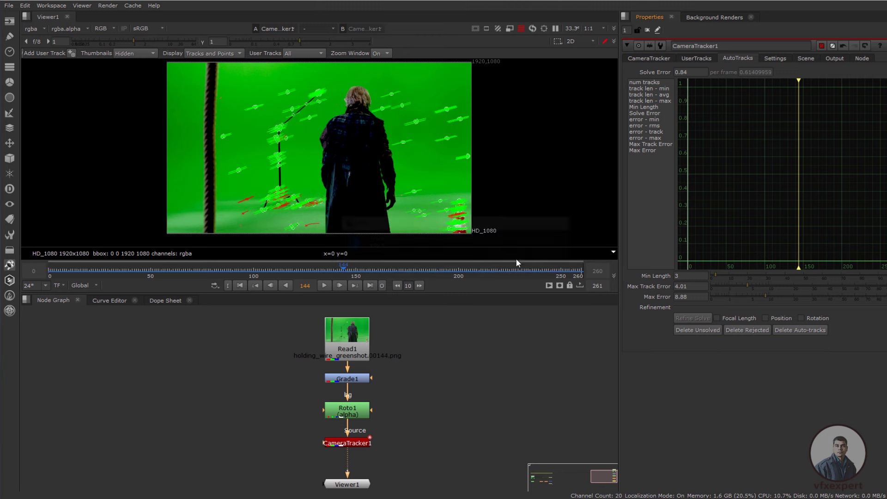
Update the camera solve over frame range 0-260
{"action": "left_click", "coordinate": [641, 59]}
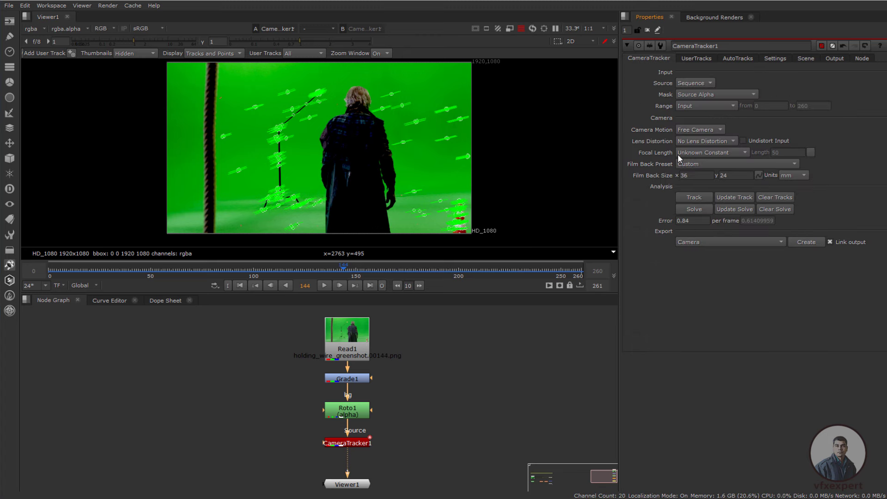
{"action": "left_click", "coordinate": [734, 210]}
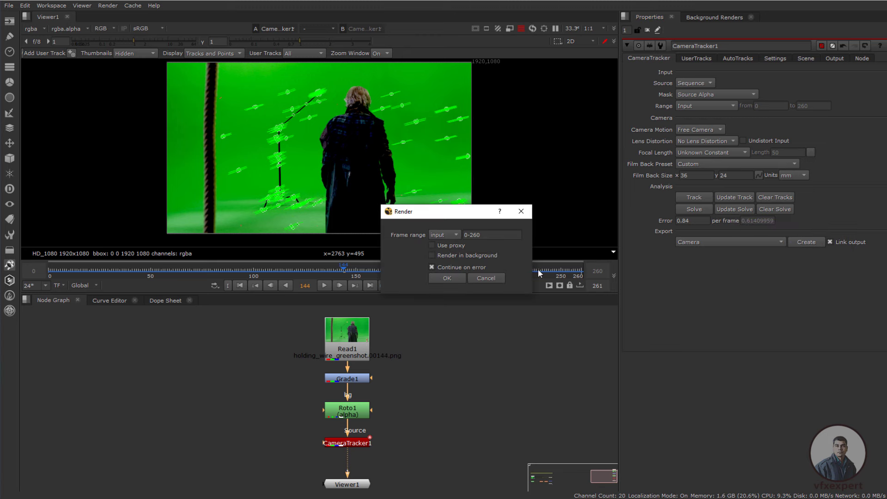
{"action": "left_click", "coordinate": [448, 277]}
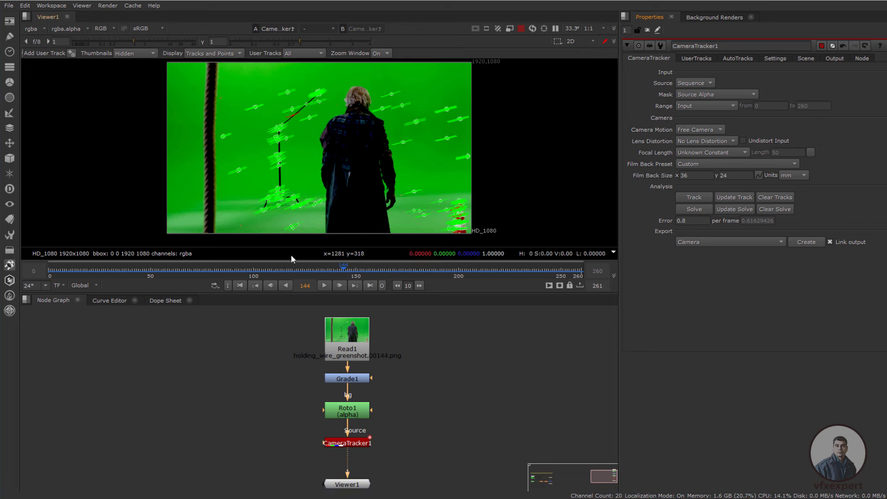
Delete the track just beside the rope at frame 27
{"action": "left_click_drag", "start_coordinate": [251, 271], "coordinate": [103, 273]}
{"action": "left_click_drag", "start_coordinate": [276, 140], "coordinate": [308, 170]}
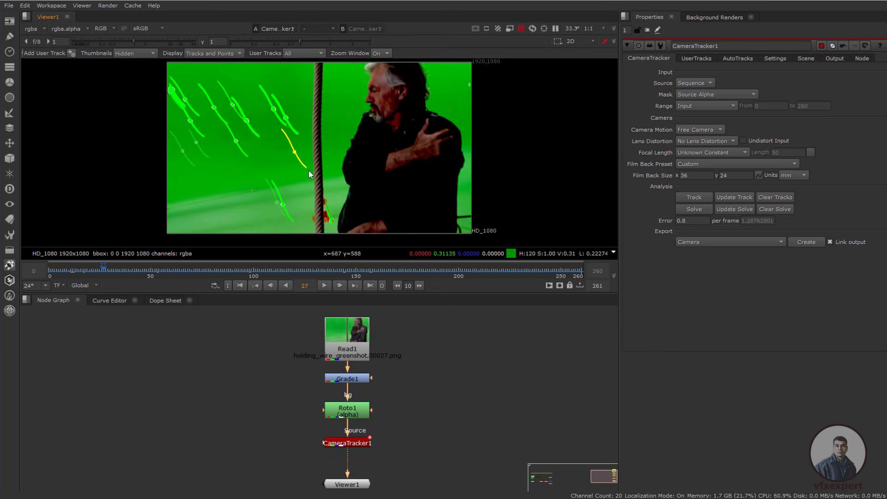
{"action": "key", "text": "Delete"}
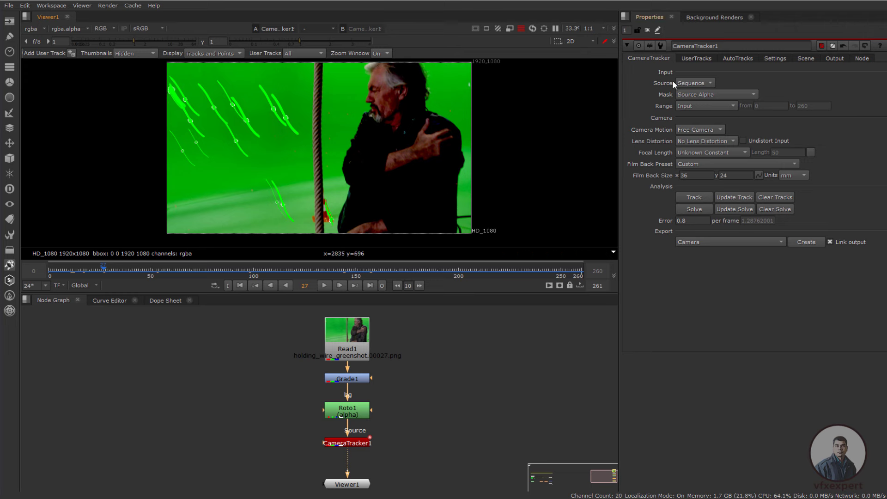
Check the remaining tracks at frame 212 and solve the camera again
{"action": "left_click_drag", "start_coordinate": [379, 273], "coordinate": [482, 274]}
{"action": "left_click", "coordinate": [693, 210]}
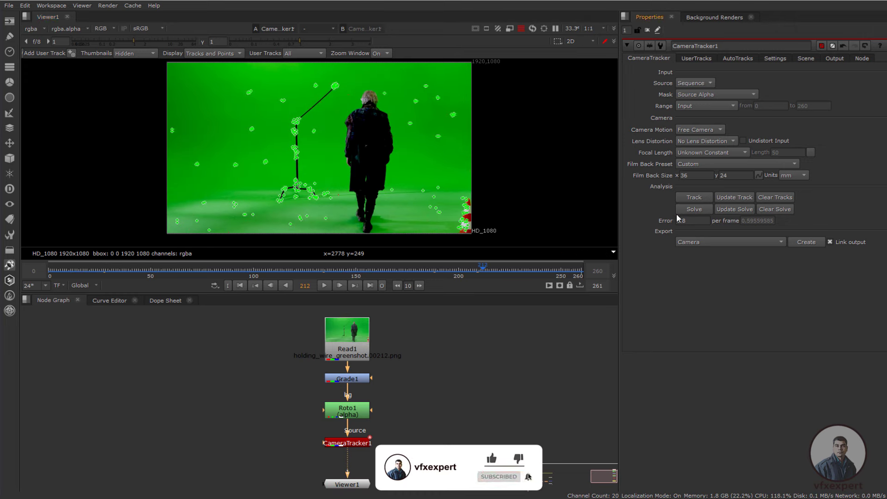
{"action": "left_click", "coordinate": [445, 277]}
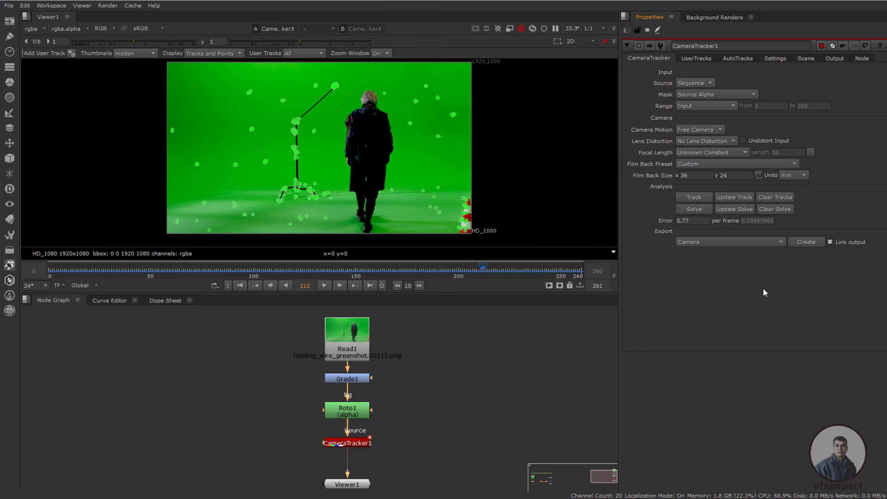
Examine the solved tracks through the shot, from the opening frames to frame 140 and back to frame 113
{"action": "left_click_drag", "start_coordinate": [328, 270], "coordinate": [153, 254]}
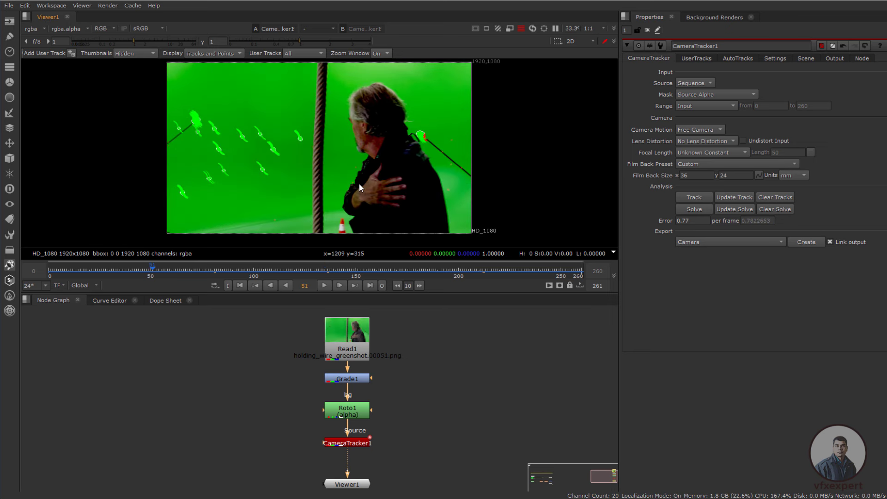
{"action": "left_click", "coordinate": [54, 258]}
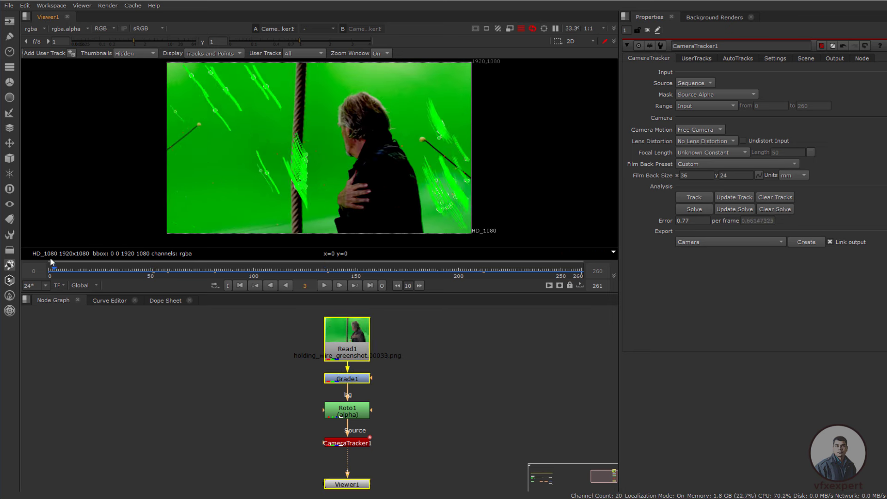
{"action": "left_click_drag", "start_coordinate": [50, 256], "coordinate": [219, 266]}
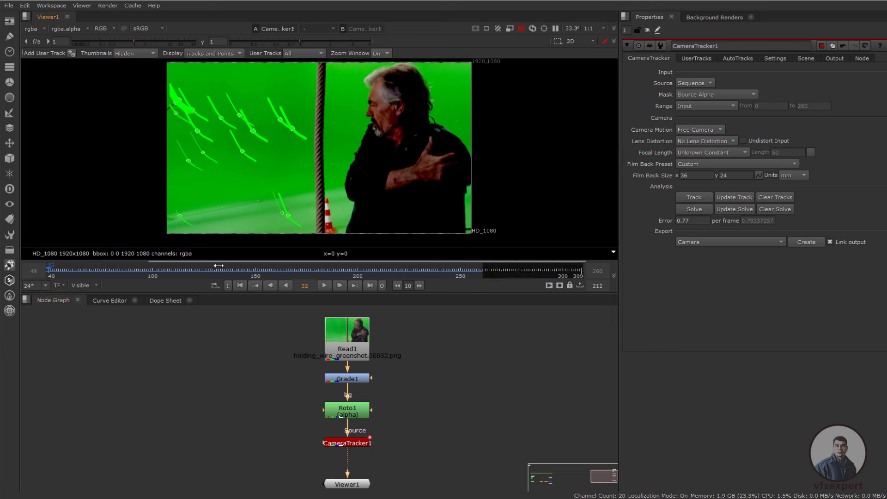
{"action": "left_click", "coordinate": [234, 270]}
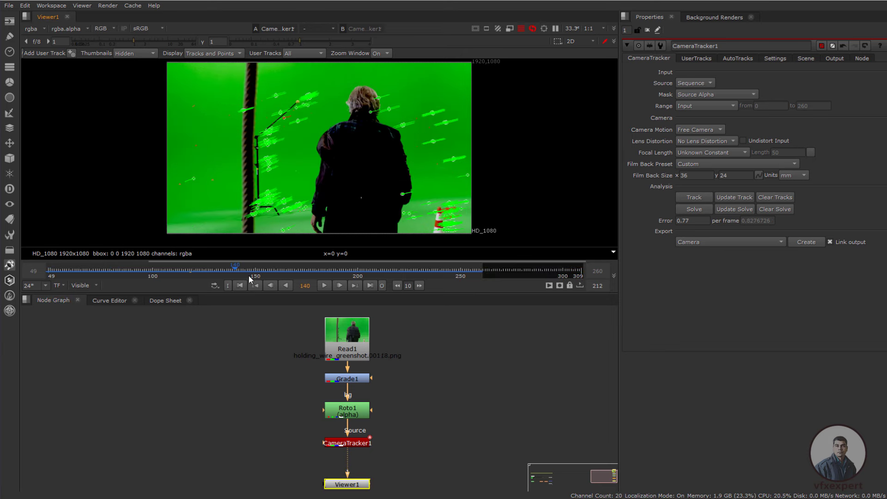
{"action": "left_click_drag", "start_coordinate": [249, 276], "coordinate": [179, 270]}
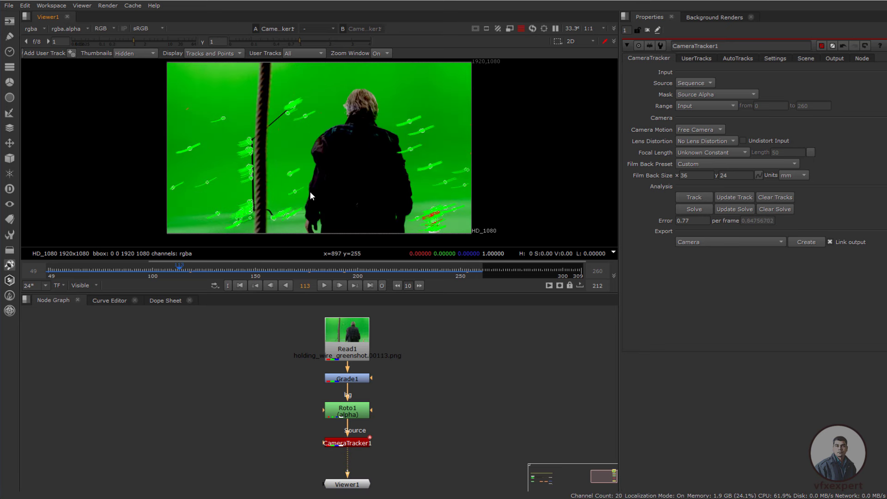
Export the CameraTracker1 solve as a Scene with linked output
{"action": "left_click", "coordinate": [363, 444]}
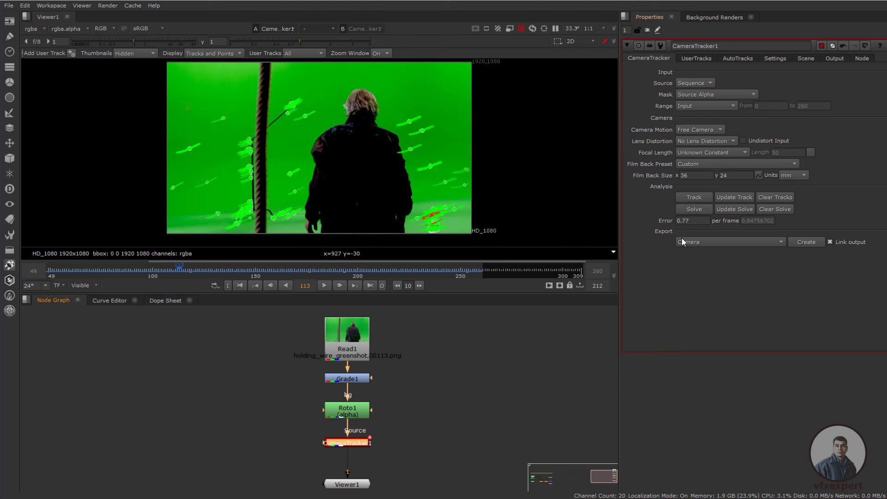
{"action": "left_click", "coordinate": [742, 240]}
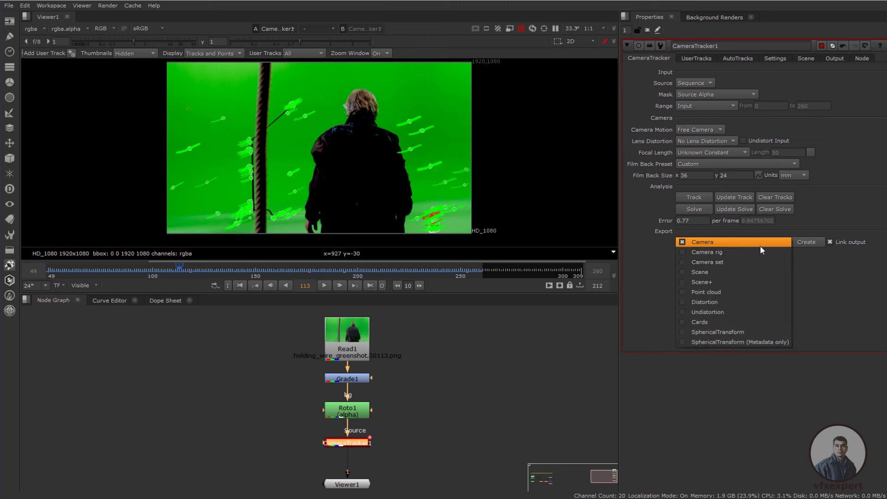
{"action": "left_click", "coordinate": [708, 271]}
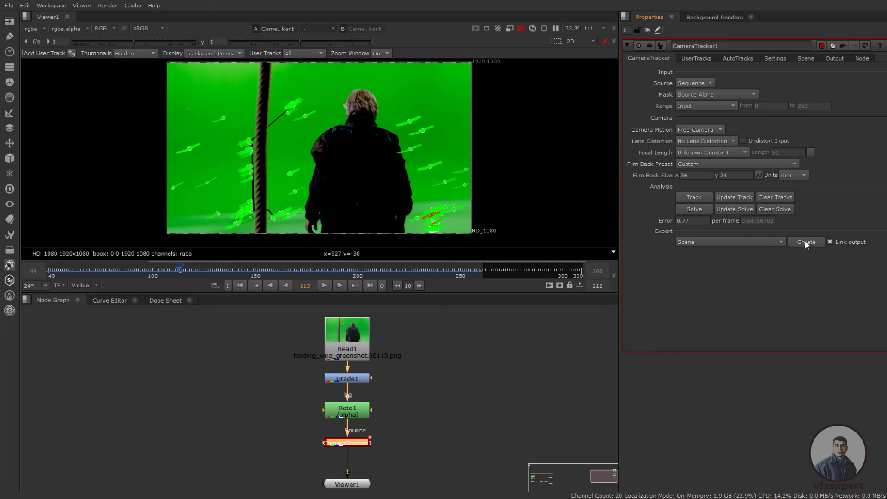
{"action": "left_click", "coordinate": [805, 243]}
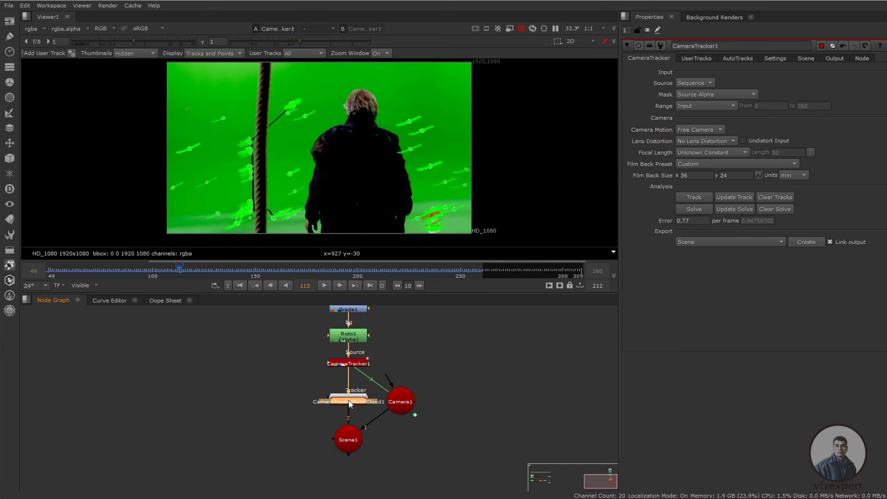
Spread out the overlapping Viewer1 and point cloud nodes and view Scene1 to examine the solved point cloud in 3D
{"action": "left_click_drag", "start_coordinate": [348, 401], "coordinate": [299, 451]}
{"action": "left_click_drag", "start_coordinate": [354, 434], "coordinate": [354, 433]}
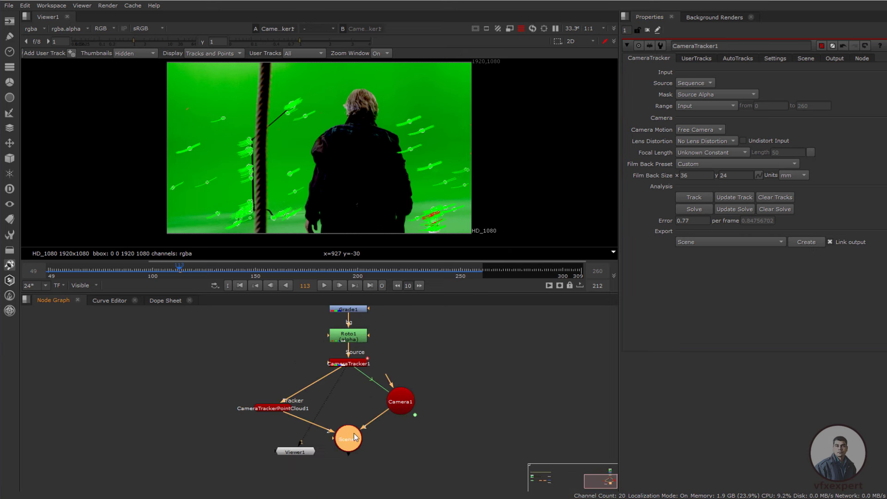
{"action": "key", "text": "1"}
{"action": "scroll", "coordinate": [318, 162], "scroll_direction": "down", "scroll_amount": 2}
{"action": "scroll", "coordinate": [381, 91], "scroll_direction": "up", "scroll_amount": 2}
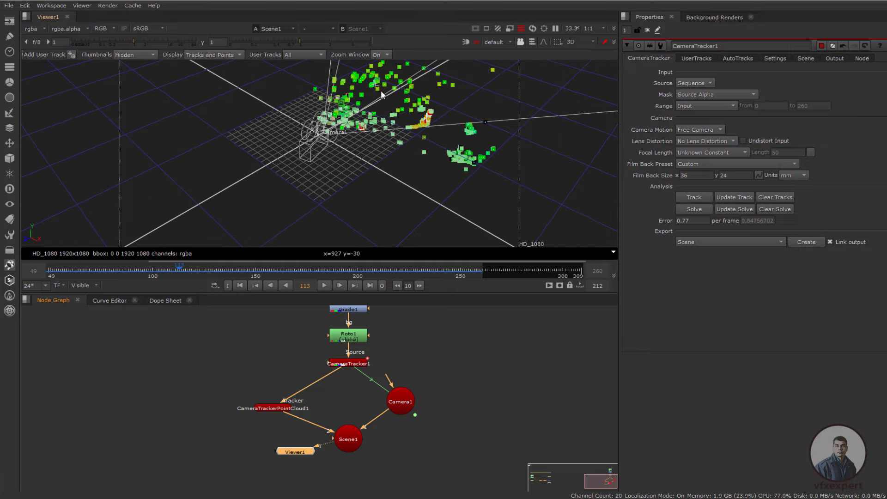
{"action": "left_click_drag", "start_coordinate": [331, 184], "coordinate": [388, 217], "text": "ctrl"}
View CameraTracker1 again and check the solved tracks up to frame 250
{"action": "left_click", "coordinate": [361, 366]}
{"action": "key", "text": "1"}
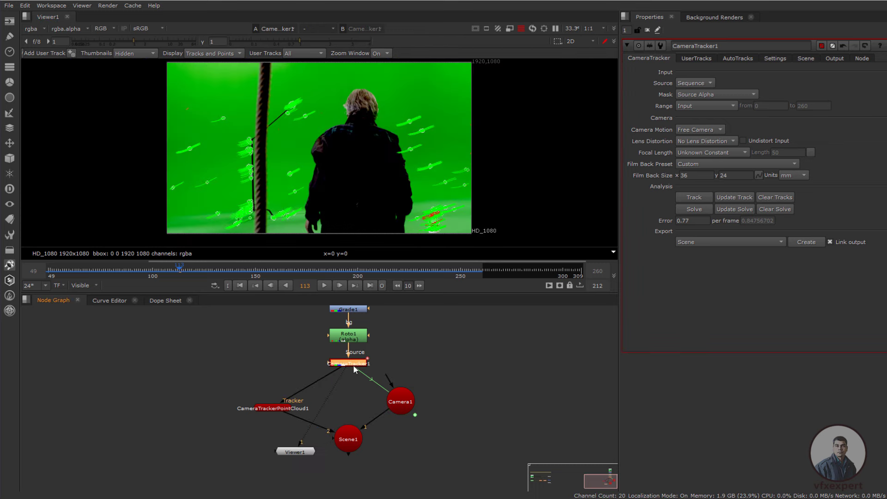
{"action": "left_click", "coordinate": [424, 268]}
{"action": "left_click_drag", "start_coordinate": [424, 257], "coordinate": [461, 267]}
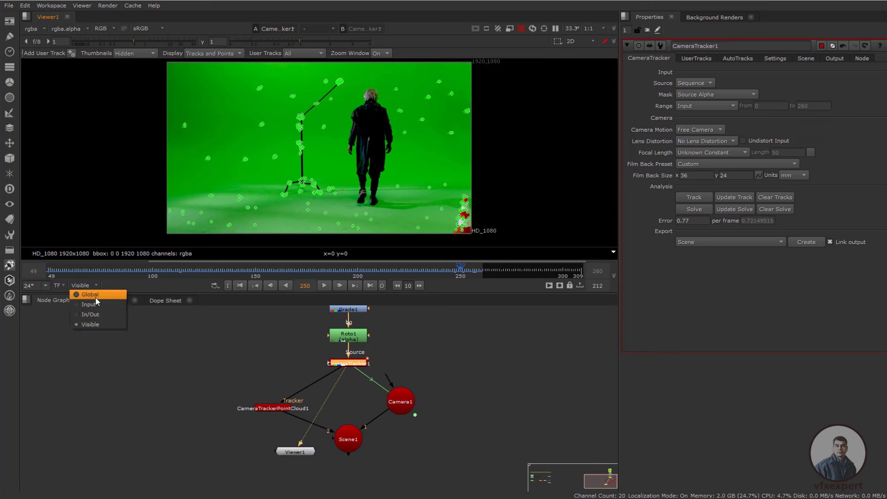
Set the timeline range to Global and, at frame 215, select the solved floor tracks in front of and at the tripod's feet
{"action": "left_click", "coordinate": [91, 294]}
{"action": "mouse_move", "coordinate": [483, 269]}
{"action": "left_mouse_down"}
{"action": "mouse_move", "coordinate": [523, 274]}
{"action": "mouse_move", "coordinate": [489, 273]}
{"action": "left_mouse_up"}
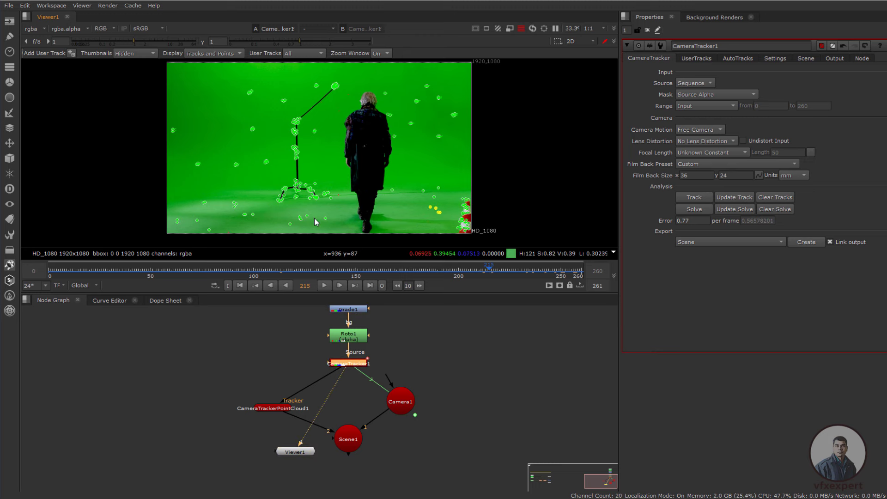
{"action": "scroll", "coordinate": [310, 237], "scroll_direction": "up", "scroll_amount": 4}
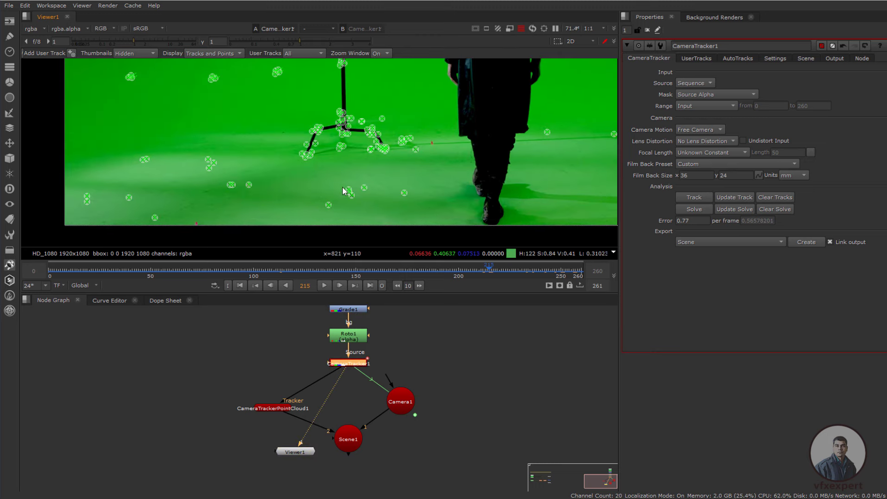
{"action": "left_click_drag", "start_coordinate": [323, 174], "coordinate": [416, 200]}
{"action": "scroll", "coordinate": [328, 165], "scroll_direction": "up", "scroll_amount": 6}
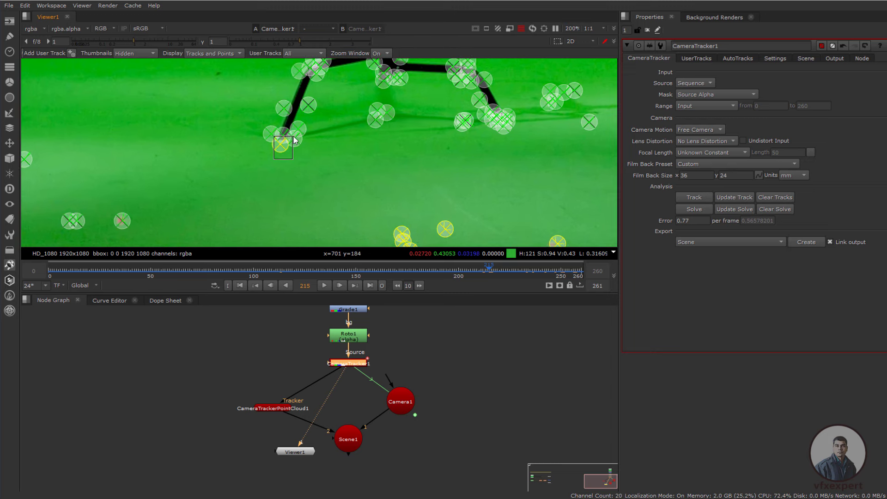
{"action": "scroll", "coordinate": [512, 131], "scroll_direction": "down", "scroll_amount": 7}
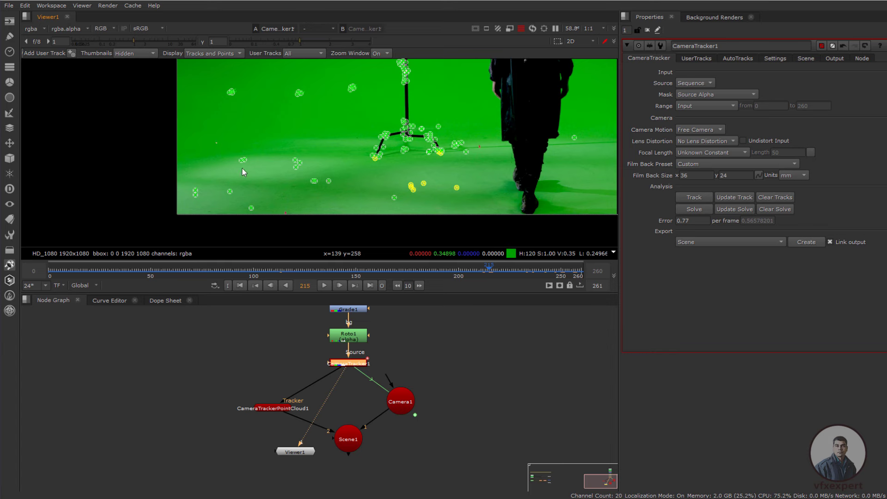
{"action": "left_click_drag", "start_coordinate": [216, 143], "coordinate": [347, 202]}
{"action": "scroll", "coordinate": [358, 189], "scroll_direction": "down", "scroll_amount": 3}
Examine the floor tracks at earlier frames down to the start of the shot, and return to frame 215
{"action": "left_click_drag", "start_coordinate": [347, 267], "coordinate": [270, 286]}
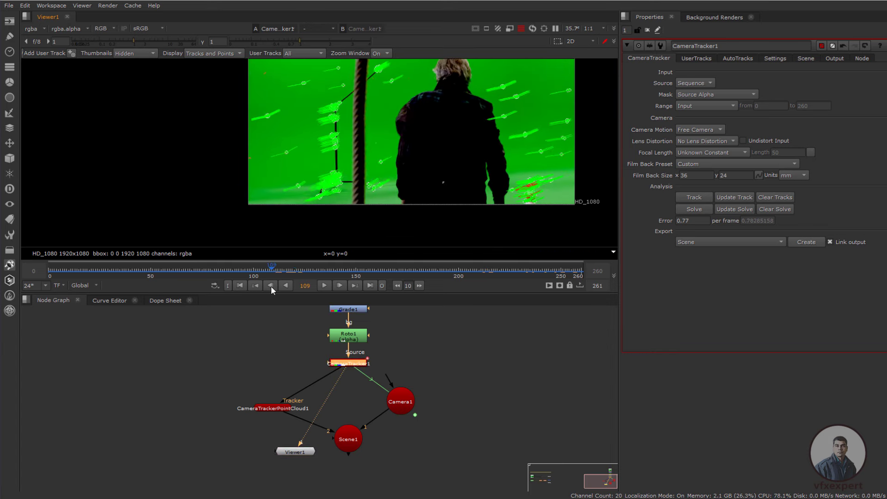
{"action": "scroll", "coordinate": [187, 196], "scroll_direction": "up", "scroll_amount": 9}
{"action": "left_click_drag", "start_coordinate": [184, 192], "coordinate": [185, 192]}
{"action": "key", "text": "Delete"}
{"action": "left_click_drag", "start_coordinate": [271, 268], "coordinate": [84, 275]}
{"action": "scroll", "coordinate": [376, 133], "scroll_direction": "down", "scroll_amount": 3}
{"action": "scroll", "coordinate": [386, 129], "scroll_direction": "down", "scroll_amount": 4}
{"action": "scroll", "coordinate": [420, 87], "scroll_direction": "up", "scroll_amount": 6}
{"action": "scroll", "coordinate": [420, 88], "scroll_direction": "down", "scroll_amount": 9}
{"action": "left_click_drag", "start_coordinate": [390, 270], "coordinate": [488, 247]}
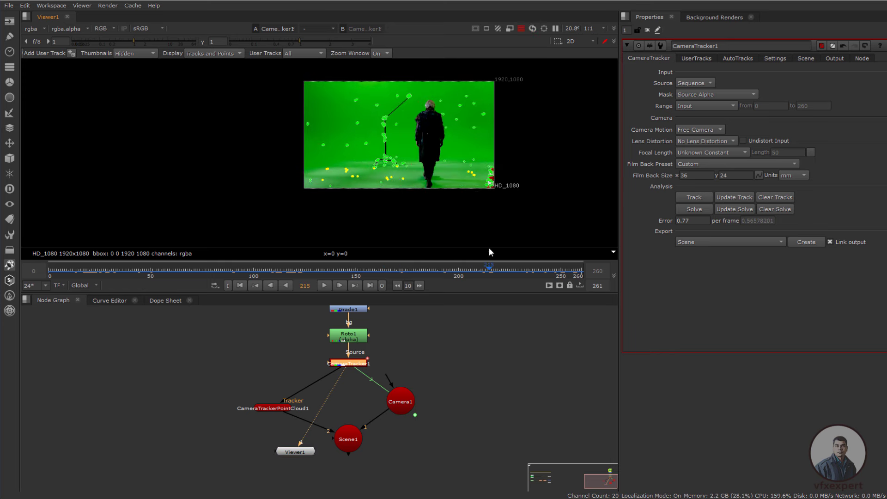
Set the ground plane to the selected floor tracks and set its origin at the tracks on the tripod's right foot
{"action": "scroll", "coordinate": [400, 171], "scroll_direction": "up", "scroll_amount": 3}
{"action": "scroll", "coordinate": [389, 173], "scroll_direction": "up", "scroll_amount": 5}
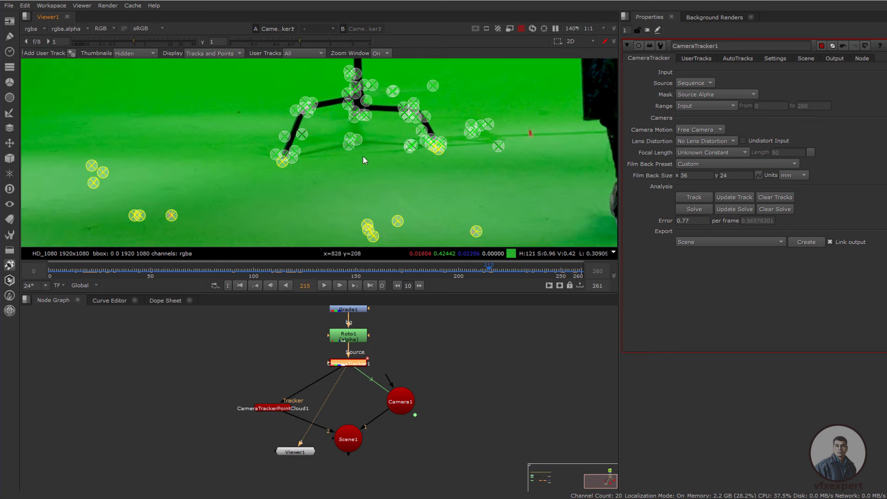
{"action": "right_click", "coordinate": [438, 151]}
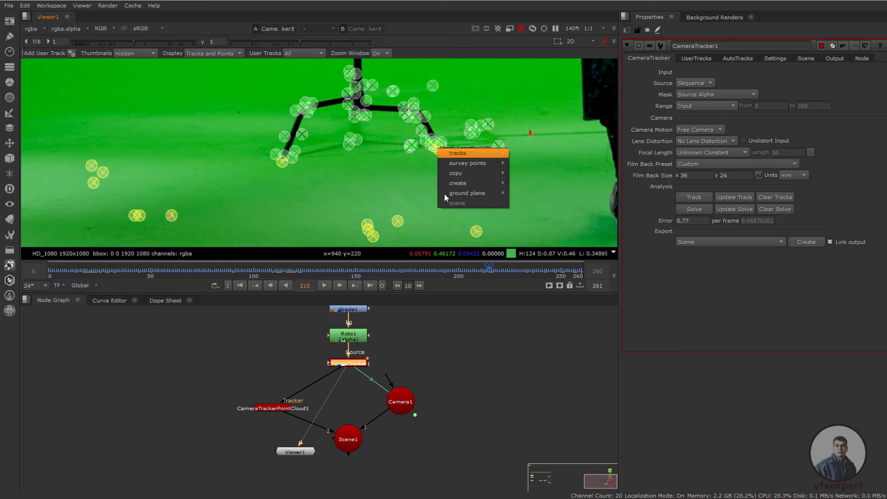
{"action": "mouse_move", "coordinate": [453, 185]}
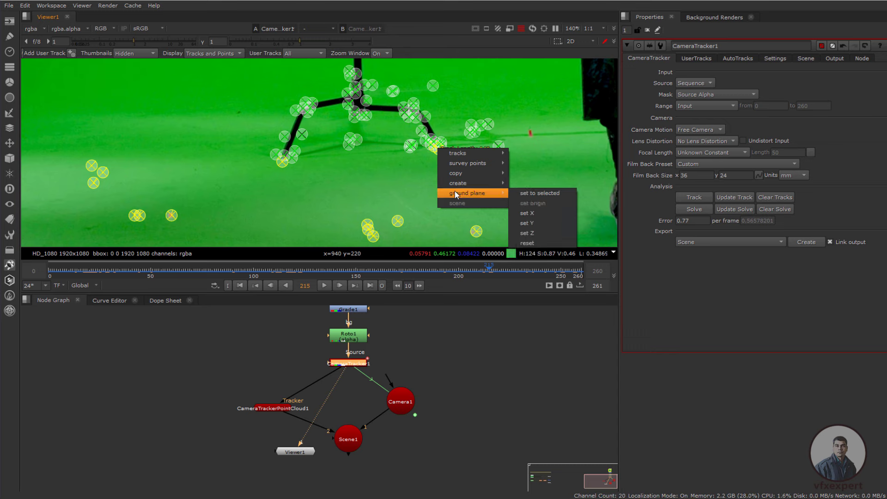
{"action": "left_click", "coordinate": [529, 193]}
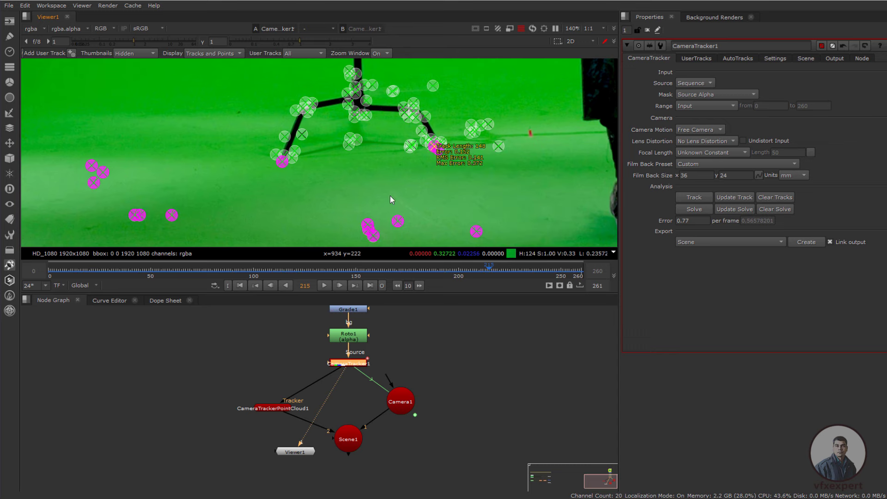
{"action": "right_click", "coordinate": [435, 155]}
{"action": "mouse_move", "coordinate": [457, 183]}
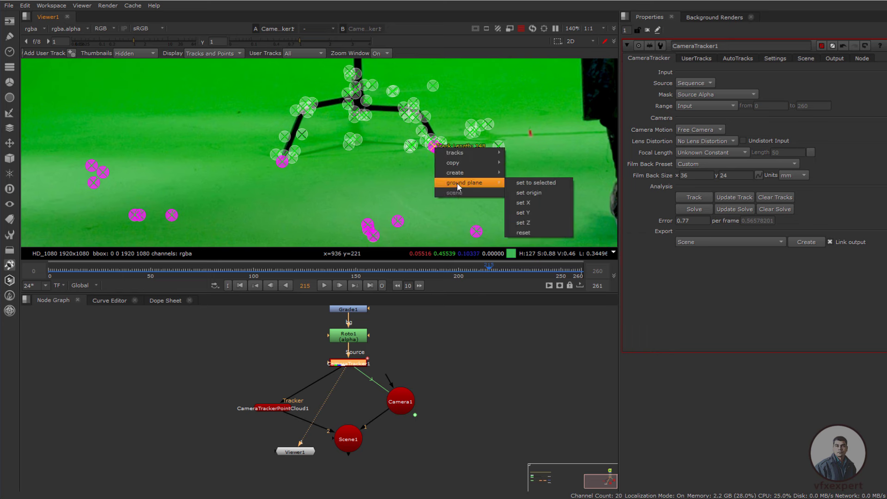
{"action": "left_click", "coordinate": [519, 193]}
View Scene1 and examine how the point cloud and camera sit against the 3D grid
{"action": "left_click", "coordinate": [345, 431]}
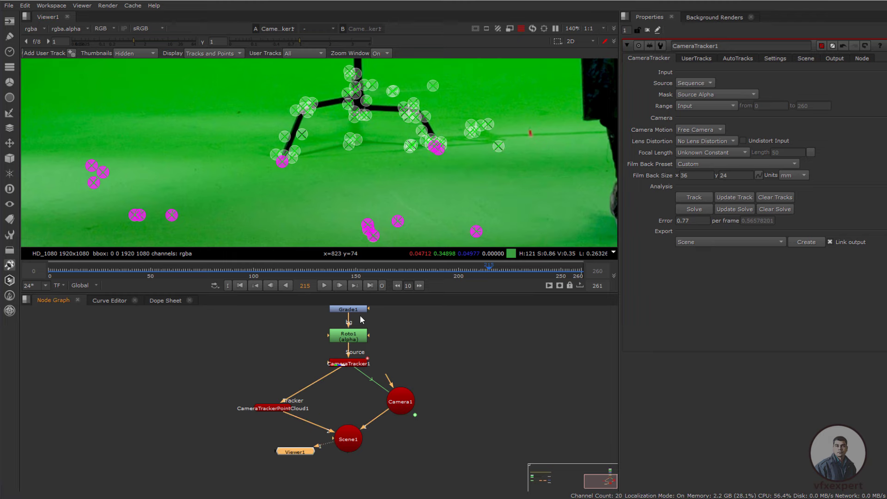
{"action": "key", "text": "1"}
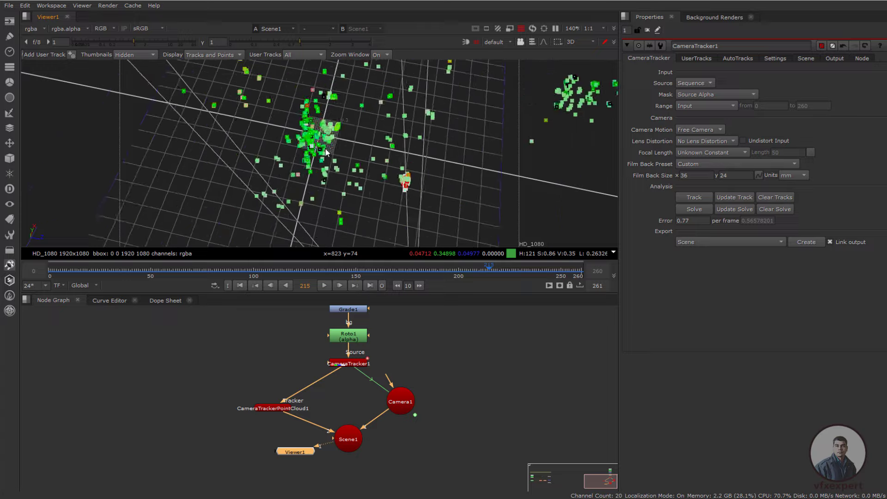
{"action": "left_click_drag", "start_coordinate": [478, 146], "coordinate": [368, 201], "text": "ctrl"}
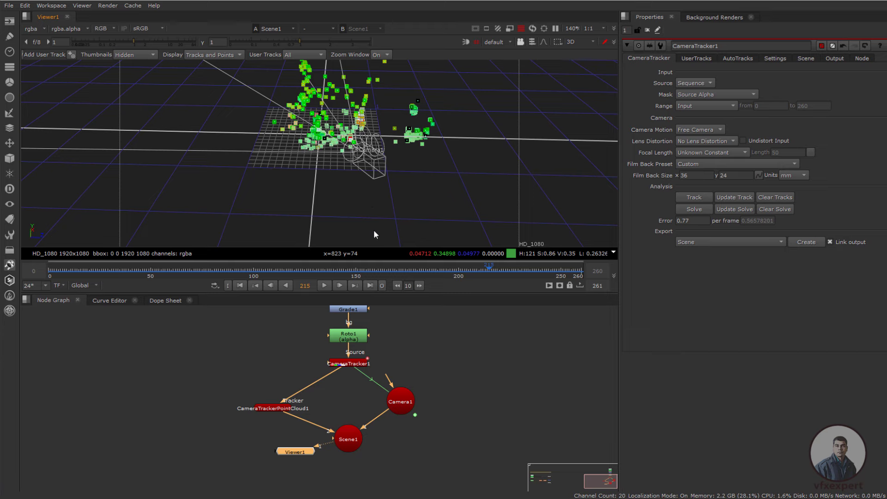
{"action": "scroll", "coordinate": [364, 231], "scroll_direction": "down", "scroll_amount": 5}
{"action": "left_click_drag", "start_coordinate": [397, 209], "coordinate": [336, 146], "text": "ctrl"}
{"action": "scroll", "coordinate": [335, 145], "scroll_direction": "up", "scroll_amount": 1}
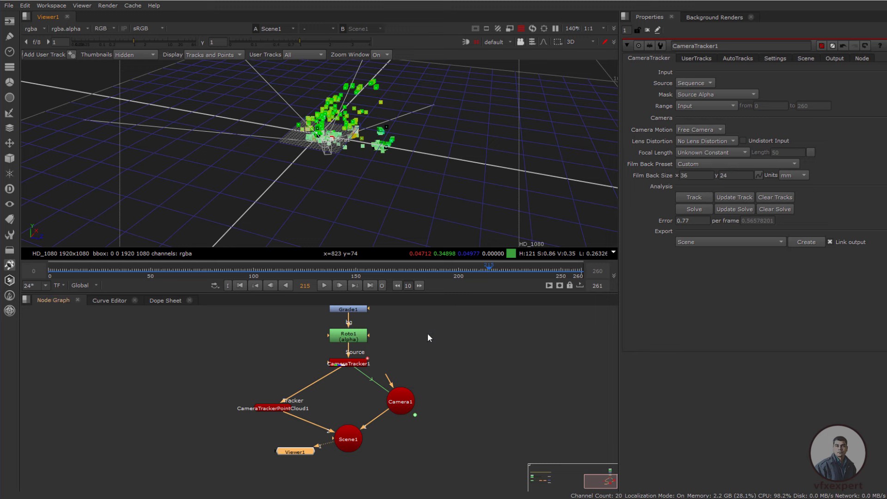
Add a Card node beside the CameraTracker branch and connect it to Scene1
{"action": "left_click", "coordinate": [427, 334]}
{"action": "middle_click_drag", "start_coordinate": [362, 365], "coordinate": [366, 387]}
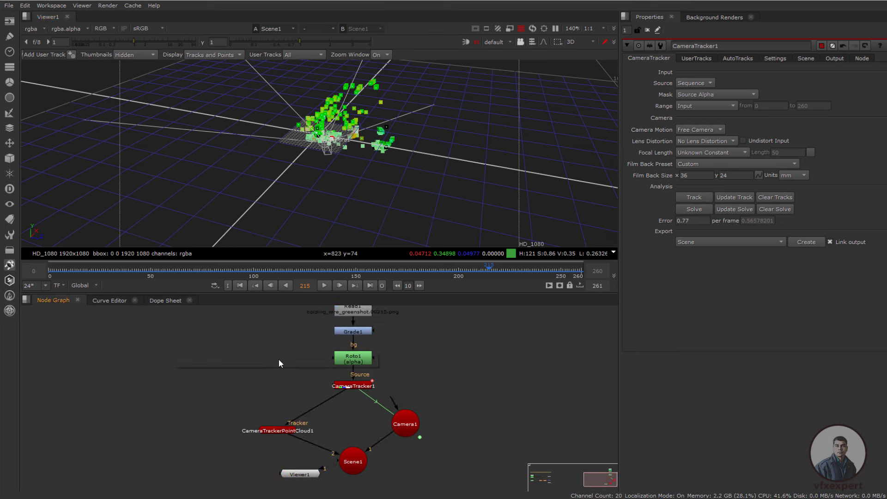
{"action": "key", "text": "Tab"}
{"action": "type", "text": "c"}
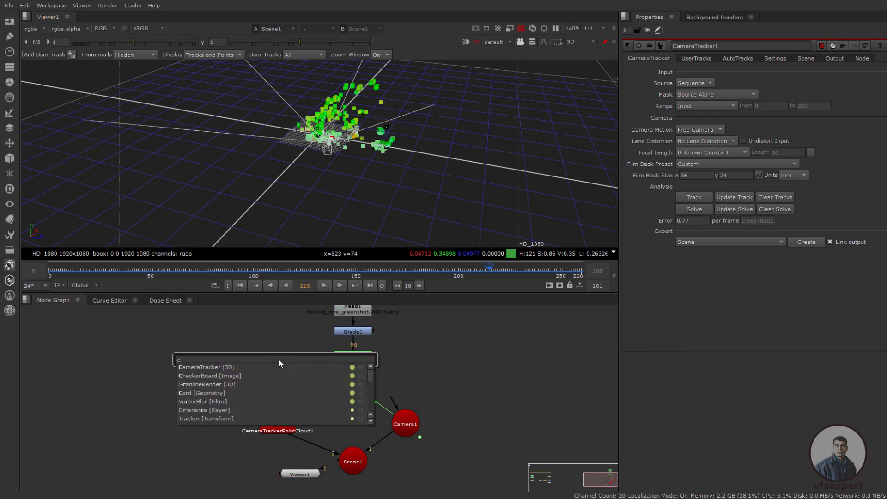
{"action": "type", "text": "ard"}
{"action": "key", "text": "Return"}
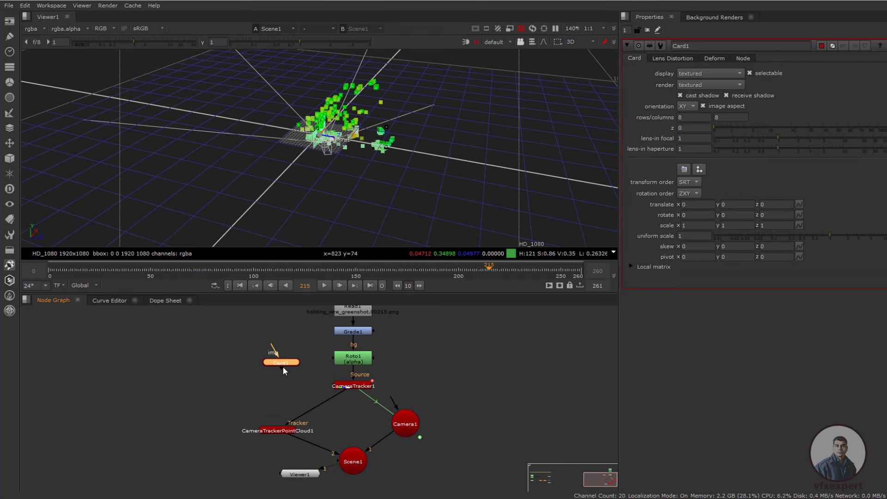
{"action": "left_click_drag", "start_coordinate": [282, 366], "coordinate": [346, 450]}
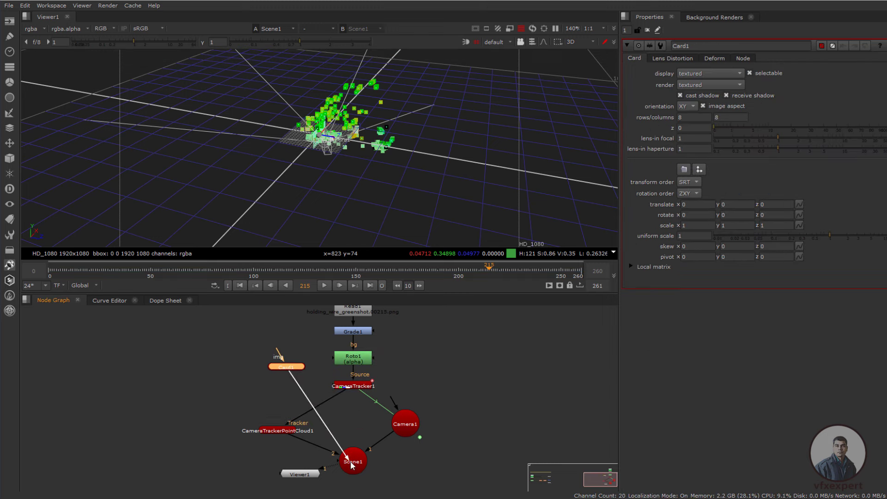
Set Card1's orientation to ZX and move its node farther left of the CameraTracker branch
{"action": "scroll", "coordinate": [329, 142], "scroll_direction": "up", "scroll_amount": 5}
{"action": "scroll", "coordinate": [329, 142], "scroll_direction": "down", "scroll_amount": 4}
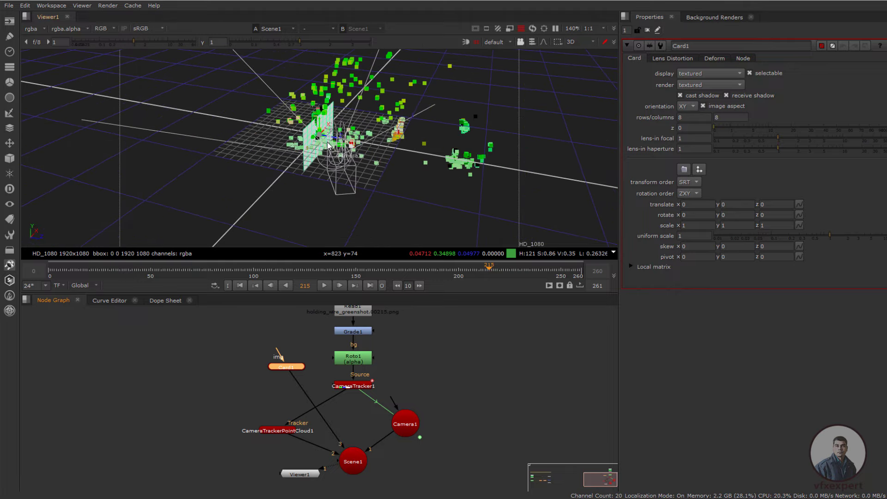
{"action": "mouse_move", "coordinate": [329, 142]}
{"action": "left_mouse_down", "text": "ctrl"}
{"action": "mouse_move", "coordinate": [264, 151]}
{"action": "mouse_move", "coordinate": [208, 173]}
{"action": "mouse_move", "coordinate": [189, 243]}
{"action": "mouse_move", "coordinate": [315, 151]}
{"action": "left_mouse_up", "text": "ctrl"}
{"action": "scroll", "coordinate": [314, 151], "scroll_direction": "down", "scroll_amount": 2}
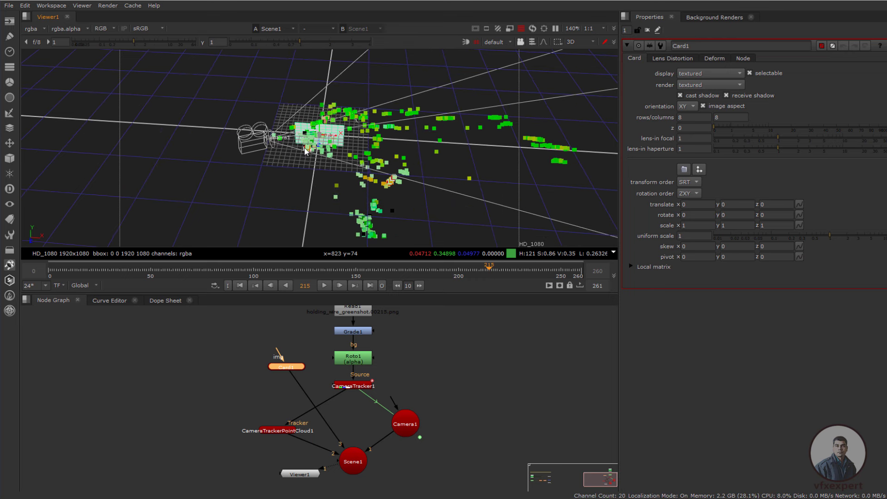
{"action": "scroll", "coordinate": [309, 150], "scroll_direction": "up", "scroll_amount": 4}
{"action": "scroll", "coordinate": [308, 150], "scroll_direction": "down", "scroll_amount": 1}
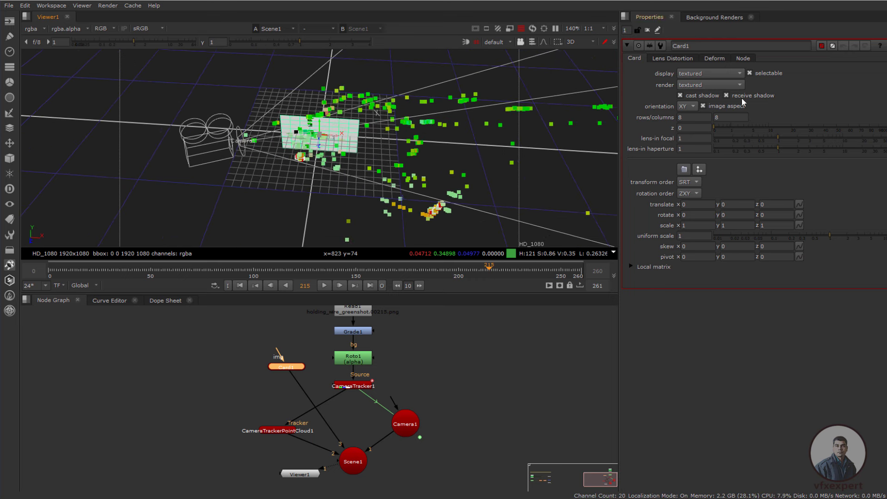
{"action": "left_click", "coordinate": [687, 107]}
{"action": "left_click", "coordinate": [697, 127]}
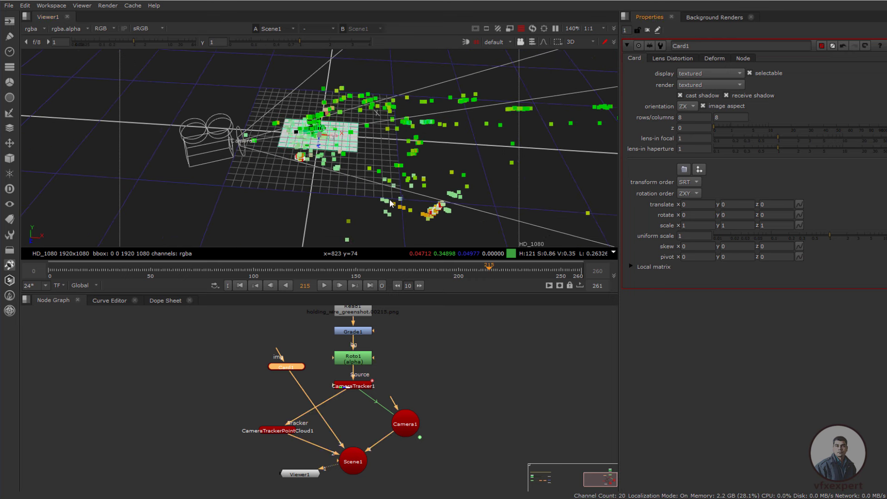
{"action": "left_click", "coordinate": [452, 364]}
{"action": "middle_click_drag", "start_coordinate": [461, 386], "coordinate": [455, 373]}
{"action": "left_click_drag", "start_coordinate": [283, 356], "coordinate": [258, 382]}
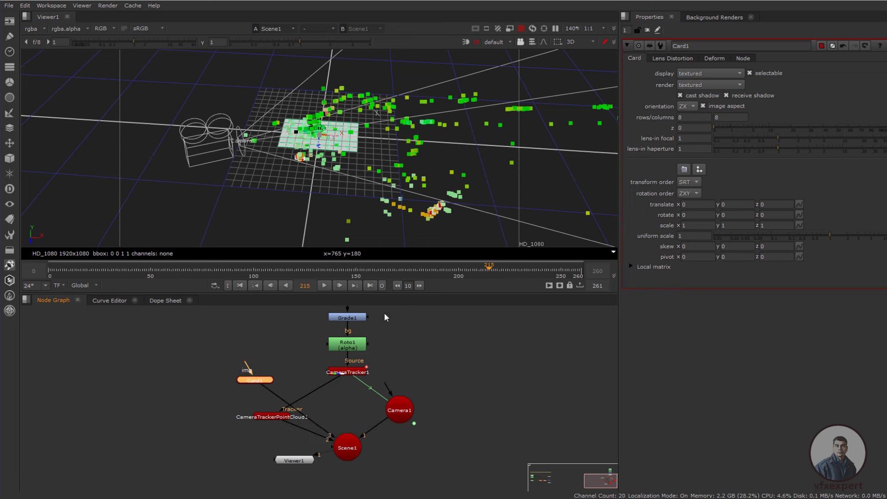
Set both the render and display modes of Card1 to wireframe
{"action": "left_click", "coordinate": [688, 85]}
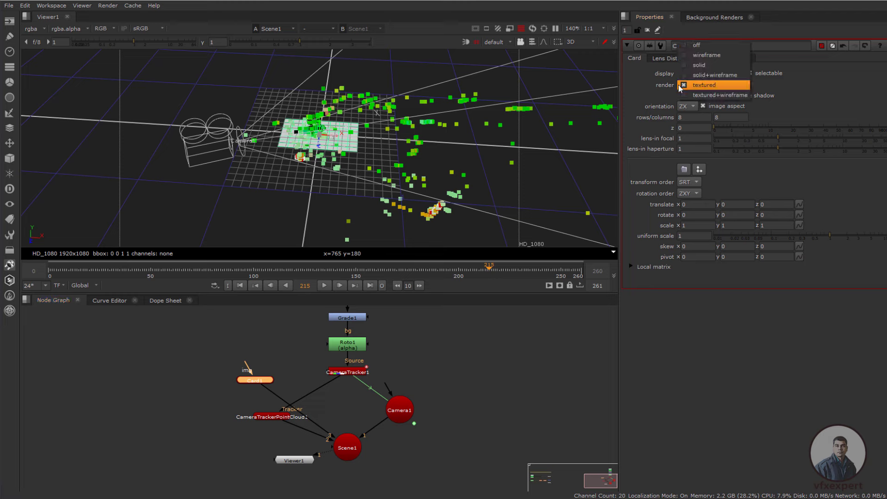
{"action": "left_click", "coordinate": [692, 61]}
{"action": "scroll", "coordinate": [344, 140], "scroll_direction": "up", "scroll_amount": 3}
{"action": "scroll", "coordinate": [344, 140], "scroll_direction": "up", "scroll_amount": 2}
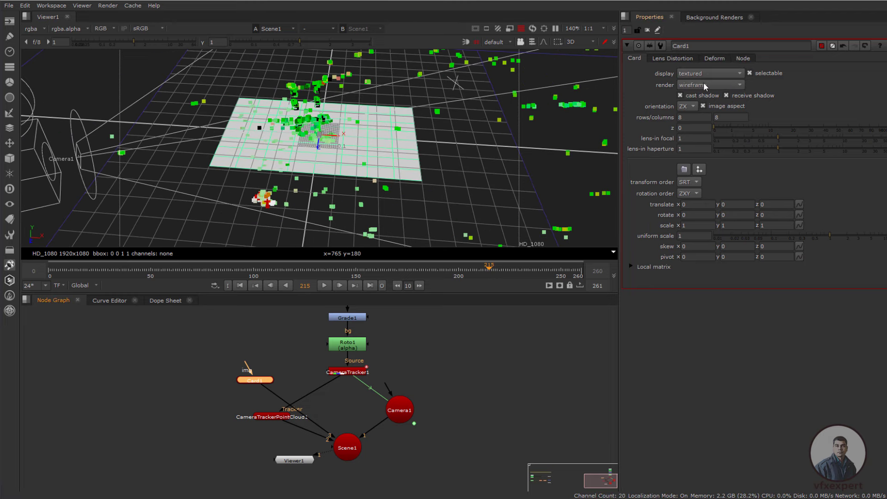
{"action": "left_click", "coordinate": [709, 73]}
{"action": "left_click", "coordinate": [693, 47]}
{"action": "scroll", "coordinate": [287, 215], "scroll_direction": "up", "scroll_amount": 2}
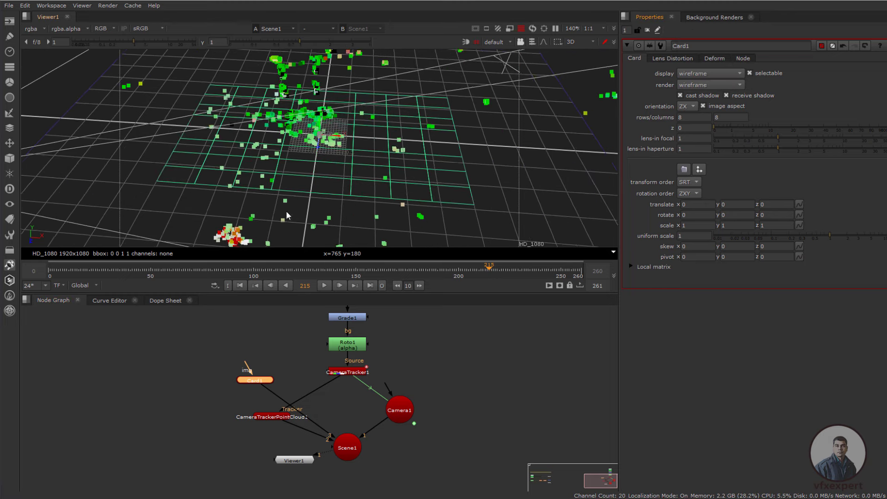
{"action": "scroll", "coordinate": [286, 214], "scroll_direction": "down", "scroll_amount": 2}
Move the Viewer1 node directly below Scene1
{"action": "left_click", "coordinate": [498, 359]}
{"action": "middle_click_drag", "start_coordinate": [456, 369], "coordinate": [446, 330]}
{"action": "left_click_drag", "start_coordinate": [288, 426], "coordinate": [344, 484]}
Add a ScanlineRender node with Scene1 as its obj/scn input and Camera1 as its cam input
{"action": "left_click", "coordinate": [369, 454]}
{"action": "key", "text": "Tab"}
{"action": "type", "text": "sca"}
{"action": "key", "text": "Return"}
{"action": "left_click_drag", "start_coordinate": [365, 441], "coordinate": [389, 372]}
{"action": "left_click_drag", "start_coordinate": [380, 455], "coordinate": [386, 458]}
Add a Merge node with the over operation to the right of ScanlineRender1
{"action": "left_click", "coordinate": [411, 433]}
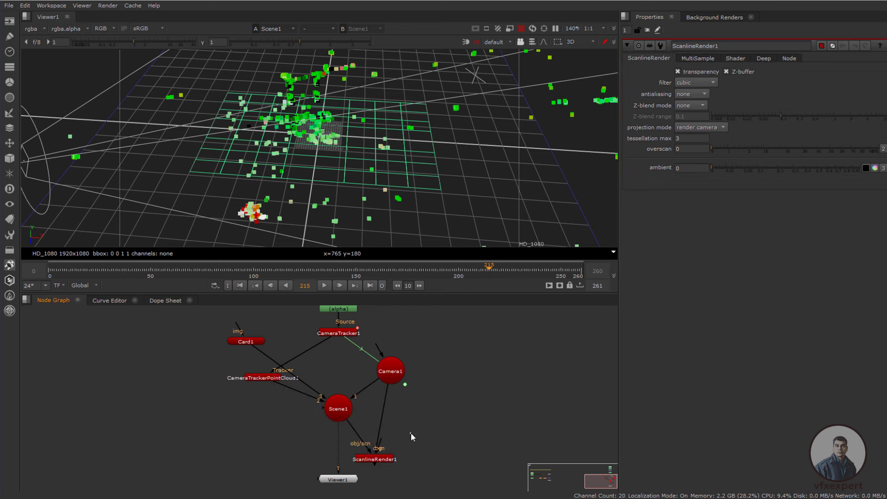
{"action": "key", "text": "m"}
{"action": "scroll", "coordinate": [427, 417], "scroll_direction": "down", "scroll_amount": 3}
{"action": "middle_click_drag", "start_coordinate": [428, 418], "coordinate": [405, 447]}
{"action": "scroll", "coordinate": [406, 448], "scroll_direction": "up", "scroll_amount": 2}
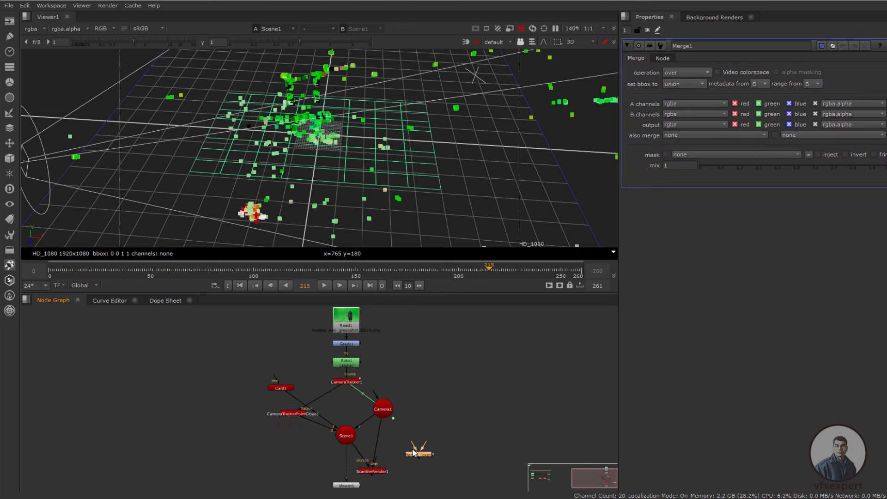
{"action": "left_click_drag", "start_coordinate": [427, 443], "coordinate": [453, 395]}
{"action": "middle_click_drag", "start_coordinate": [426, 378], "coordinate": [425, 387]}
Connect Merge1's B input to Read1 through a Dot and its A input to ScanlineRender1
{"action": "left_click", "coordinate": [424, 387]}
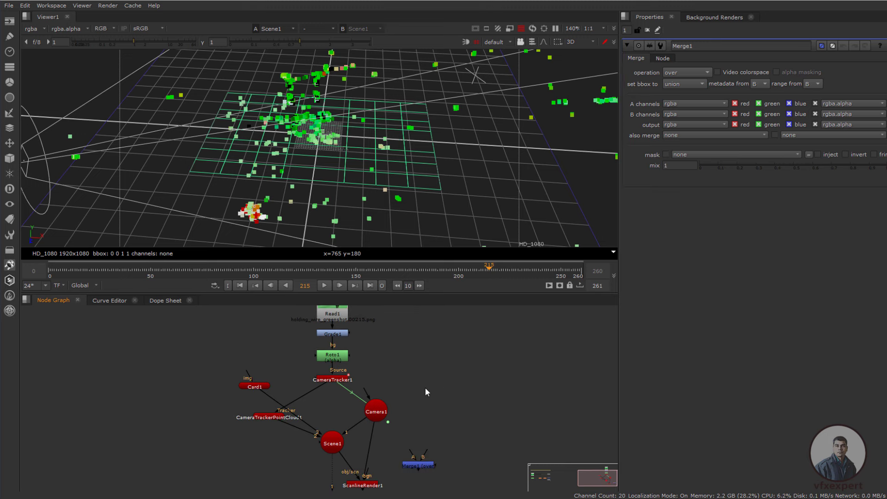
{"action": "key", "text": "period"}
{"action": "left_click_drag", "start_coordinate": [422, 375], "coordinate": [338, 321]}
{"action": "left_click_drag", "start_coordinate": [384, 352], "coordinate": [422, 306], "text": "ctrl"}
{"action": "scroll", "coordinate": [422, 361], "scroll_direction": "down", "scroll_amount": 2}
{"action": "left_click_drag", "start_coordinate": [425, 425], "coordinate": [350, 451]}
{"action": "scroll", "coordinate": [422, 452], "scroll_direction": "up", "scroll_amount": 3}
View Merge1 and check the wireframe card and point cloud over the footage, from frame 215 back to frame 0
{"action": "left_click", "coordinate": [436, 448]}
{"action": "key", "text": "1"}
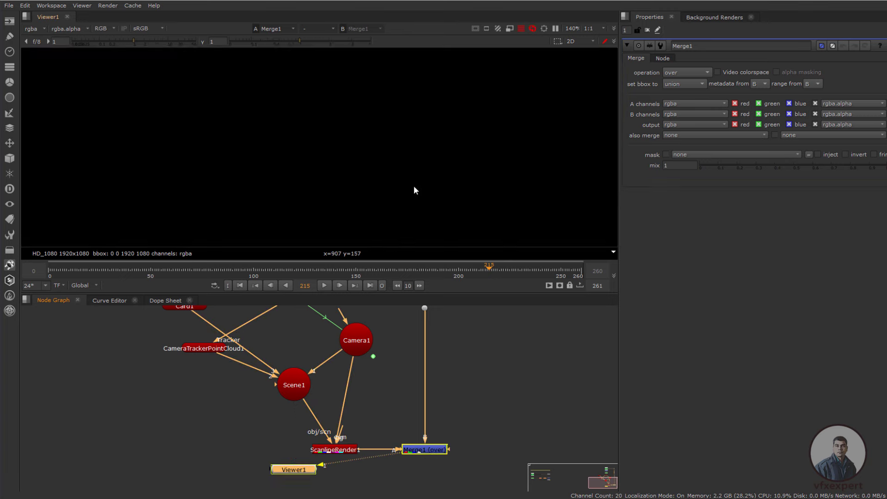
{"action": "scroll", "coordinate": [323, 204], "scroll_direction": "down", "scroll_amount": 3}
{"action": "scroll", "coordinate": [398, 202], "scroll_direction": "up", "scroll_amount": 2}
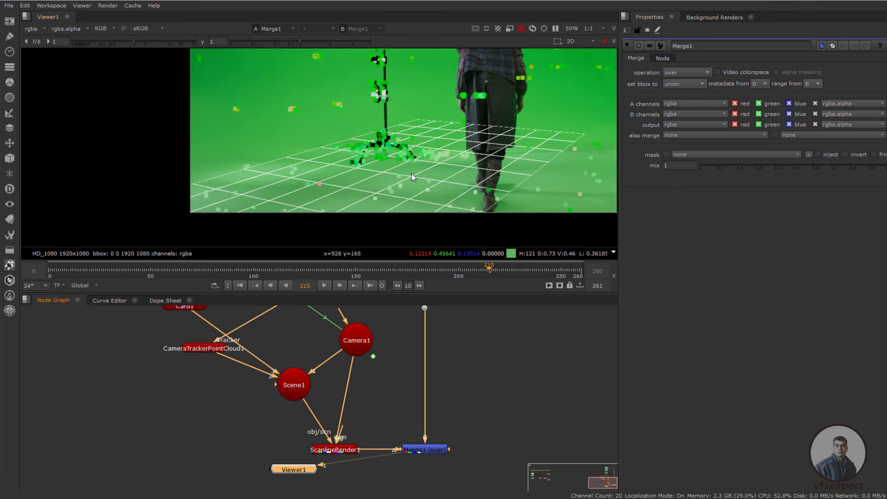
{"action": "left_click_drag", "start_coordinate": [301, 272], "coordinate": [190, 277]}
{"action": "left_click", "coordinate": [239, 285]}
{"action": "scroll", "coordinate": [309, 178], "scroll_direction": "down", "scroll_amount": 3}
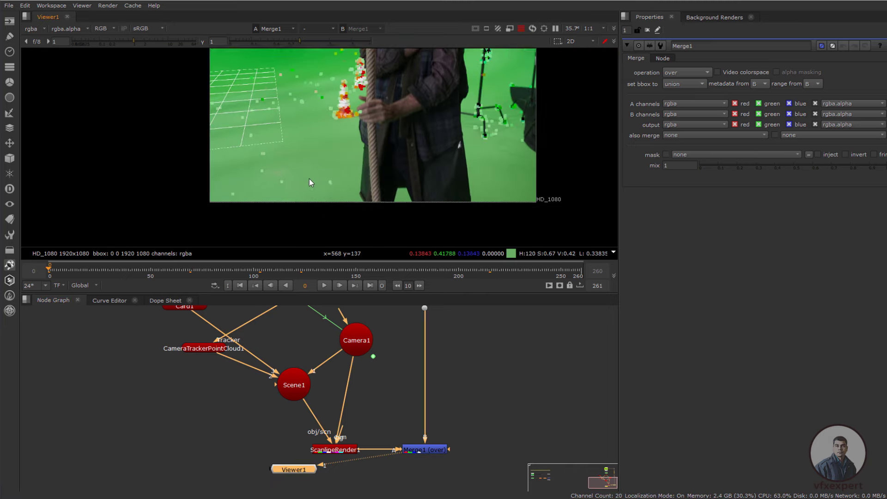
{"action": "scroll", "coordinate": [292, 166], "scroll_direction": "up", "scroll_amount": 1}
{"action": "scroll", "coordinate": [292, 167], "scroll_direction": "down", "scroll_amount": 1}
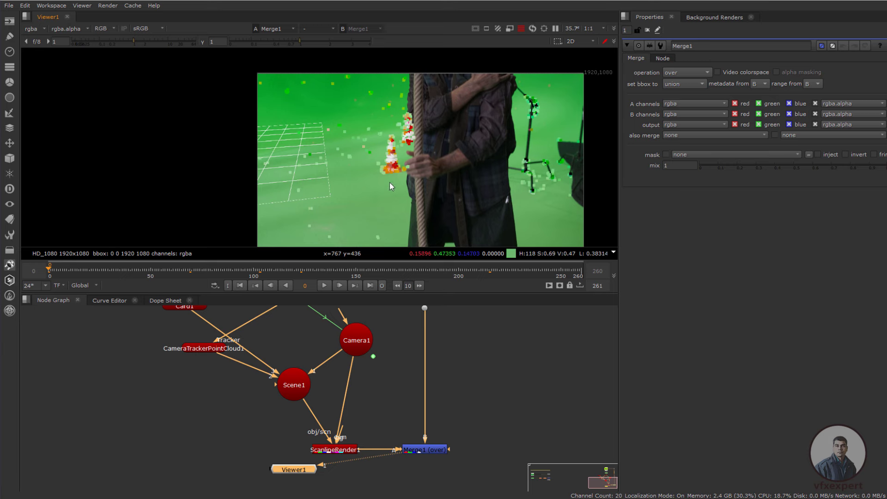
{"action": "scroll", "coordinate": [372, 176], "scroll_direction": "down", "scroll_amount": 2}
{"action": "scroll", "coordinate": [372, 176], "scroll_direction": "down", "scroll_amount": 1}
{"action": "scroll", "coordinate": [245, 392], "scroll_direction": "up", "scroll_amount": 3}
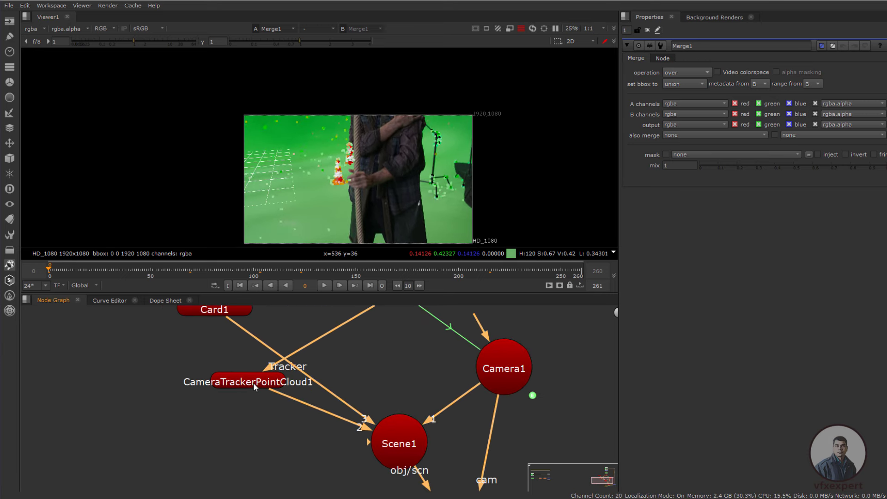
Disable the CameraTrackerPointCloud1 node to hide the point cloud from the composite
{"action": "left_click", "coordinate": [253, 382]}
{"action": "key", "text": "d"}
{"action": "scroll", "coordinate": [320, 192], "scroll_direction": "up", "scroll_amount": 1}
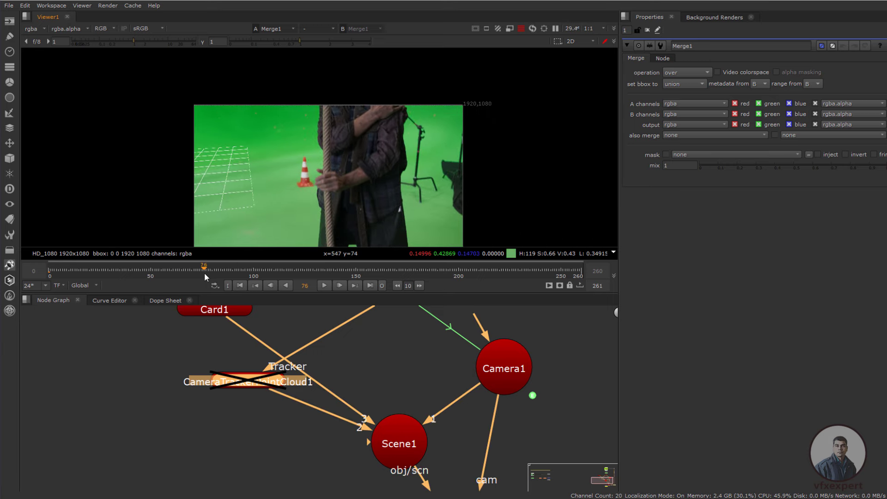
Check the wireframe card over the footage at several frames, including frames 105 and 82, and return to frame 0
{"action": "left_click", "coordinate": [327, 270]}
{"action": "left_click_drag", "start_coordinate": [330, 252], "coordinate": [319, 249]}
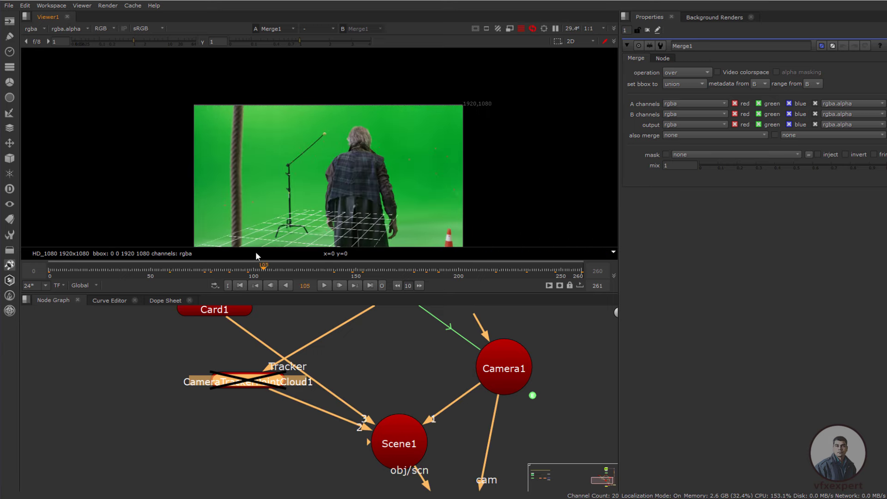
{"action": "left_click_drag", "start_coordinate": [257, 256], "coordinate": [216, 257]}
{"action": "scroll", "coordinate": [307, 186], "scroll_direction": "down", "scroll_amount": 2}
{"action": "scroll", "coordinate": [264, 204], "scroll_direction": "up", "scroll_amount": 3}
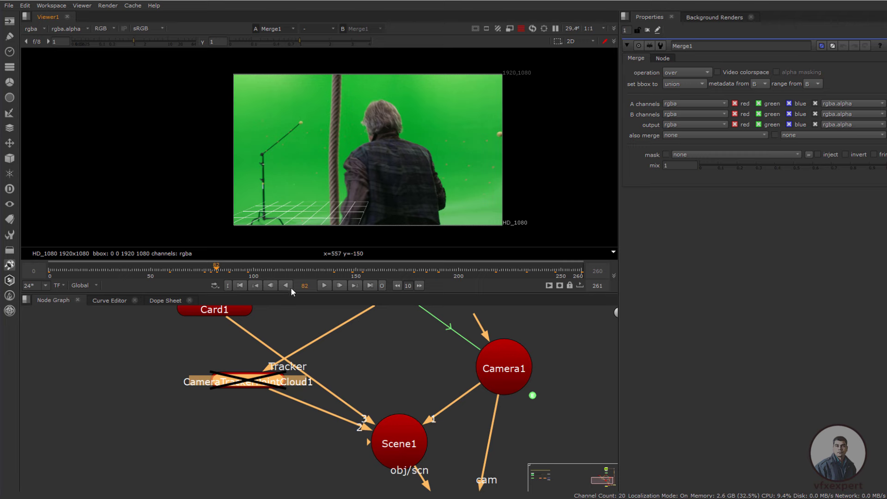
{"action": "left_click", "coordinate": [238, 285]}
{"action": "middle_click_drag", "start_coordinate": [296, 166], "coordinate": [319, 169]}
{"action": "scroll", "coordinate": [299, 166], "scroll_direction": "up", "scroll_amount": 2}
{"action": "scroll", "coordinate": [300, 165], "scroll_direction": "down", "scroll_amount": 2}
Open CameraTracker1's scene transform settings and go through its rotate values
{"action": "scroll", "coordinate": [283, 386], "scroll_direction": "down", "scroll_amount": 5}
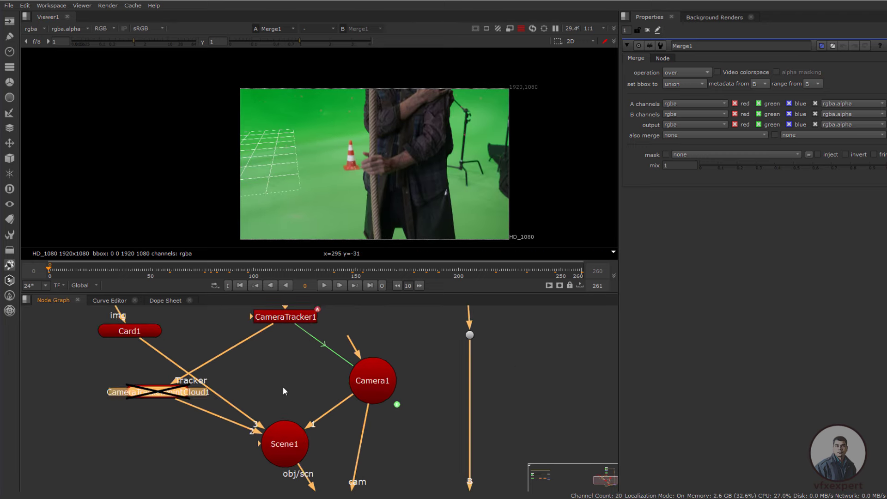
{"action": "scroll", "coordinate": [364, 355], "scroll_direction": "up", "scroll_amount": 1}
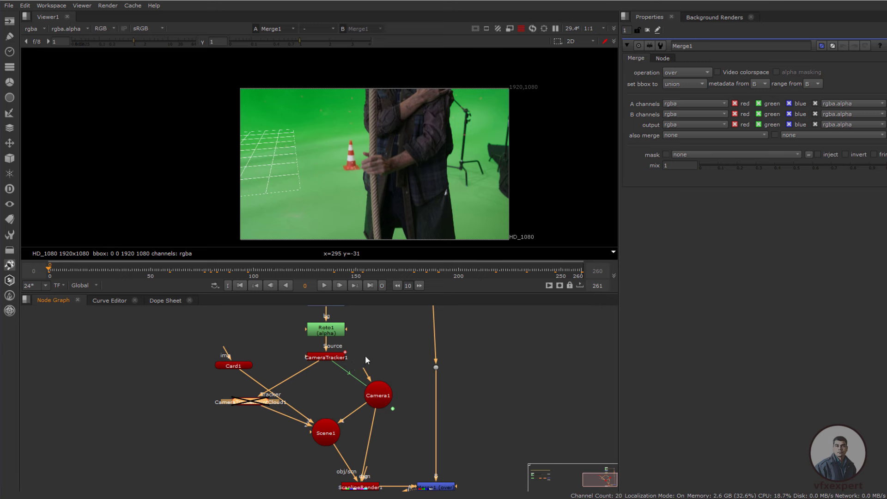
{"action": "left_click", "coordinate": [336, 359]}
{"action": "double_click", "coordinate": [335, 359]}
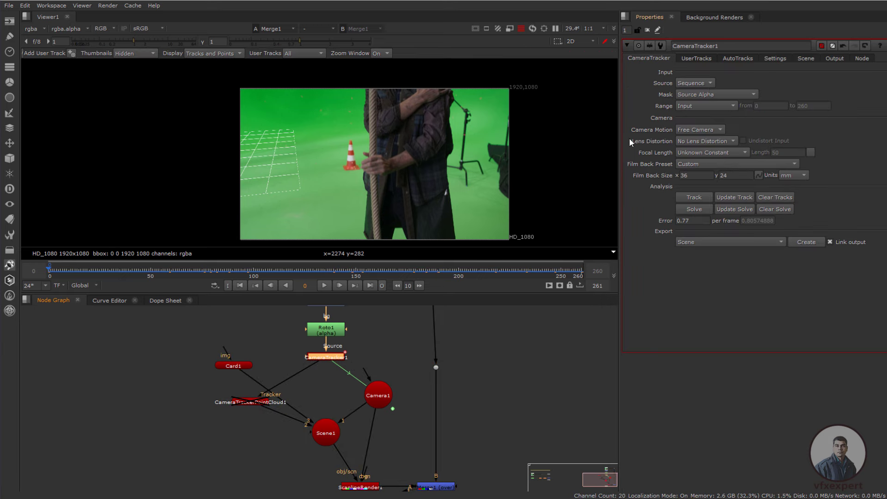
{"action": "left_click", "coordinate": [807, 59]}
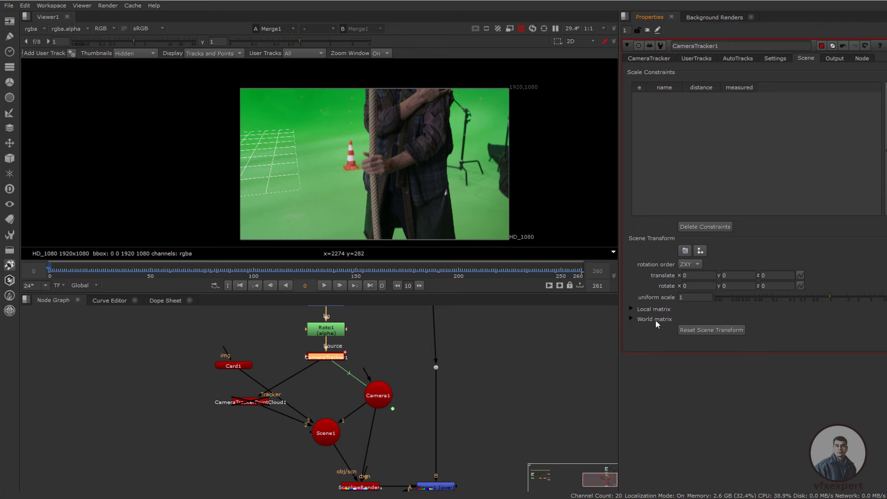
{"action": "left_click", "coordinate": [706, 285]}
{"action": "left_click", "coordinate": [730, 284]}
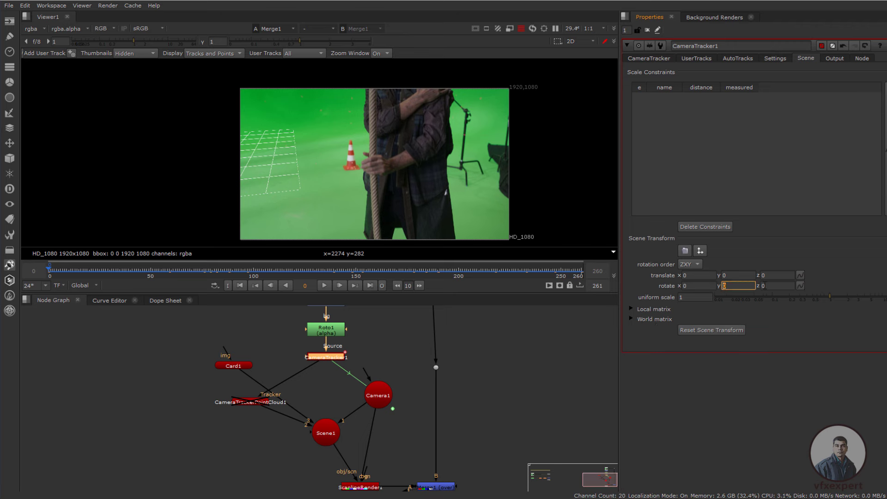
{"action": "left_click", "coordinate": [770, 285]}
Go to frame 129 and view Scene1 in 3D, orbiting to examine the card and Camera1 from above
{"action": "left_click_drag", "start_coordinate": [281, 272], "coordinate": [313, 261]}
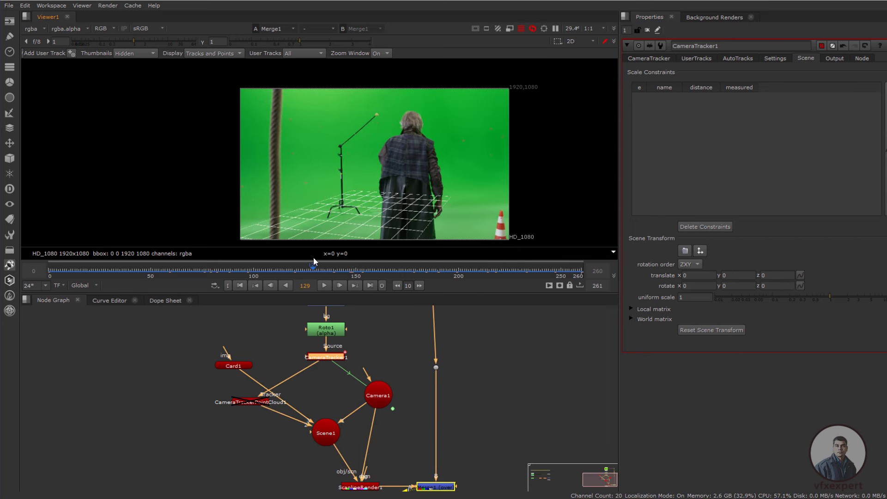
{"action": "middle_click_drag", "start_coordinate": [329, 435], "coordinate": [334, 419]}
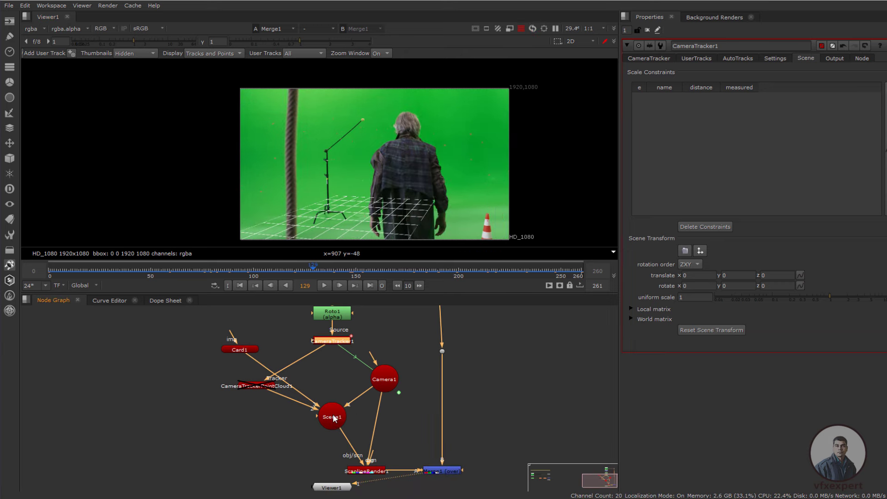
{"action": "left_click", "coordinate": [334, 417]}
{"action": "key", "text": "1"}
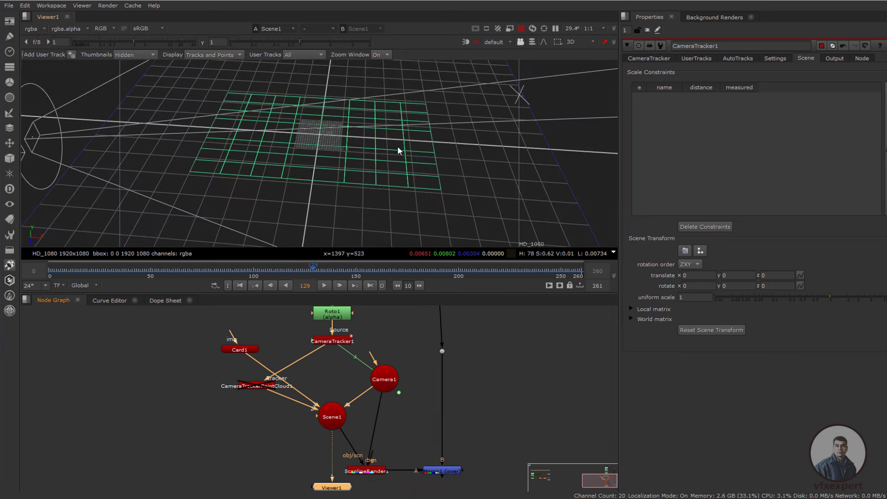
{"action": "scroll", "coordinate": [350, 191], "scroll_direction": "down", "scroll_amount": 8}
{"action": "left_click_drag", "start_coordinate": [258, 219], "coordinate": [308, 189], "text": "ctrl"}
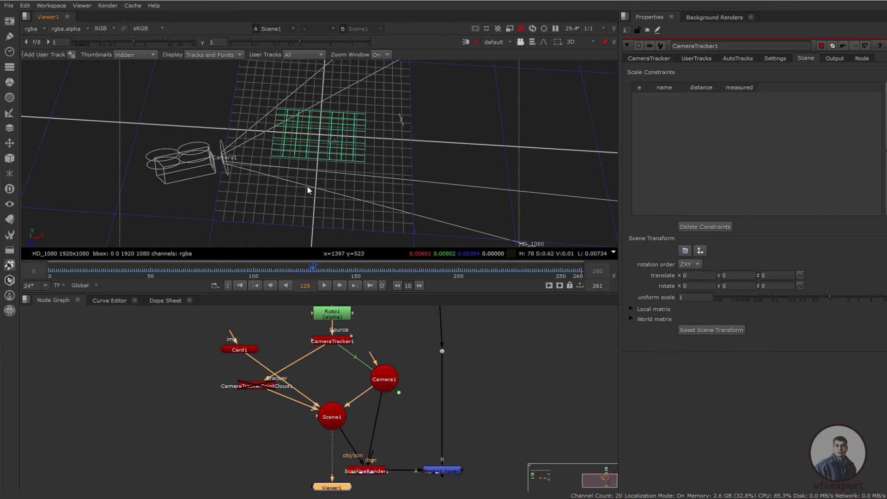
Set the Y rotation of CameraTracker1's scene transform to 73
{"action": "left_click", "coordinate": [342, 341]}
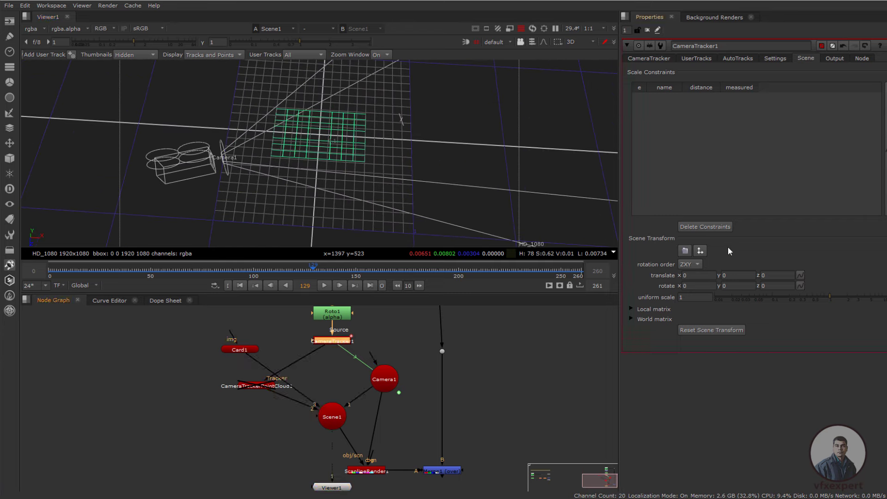
{"action": "left_click", "coordinate": [722, 286]}
{"action": "key", "text": "Up"}
{"action": "key", "text": "Up"}
{"action": "key", "text": "Up"}
{"action": "key", "text": "Up"}
{"action": "key", "text": "Up"}
{"action": "key", "text": "Up"}
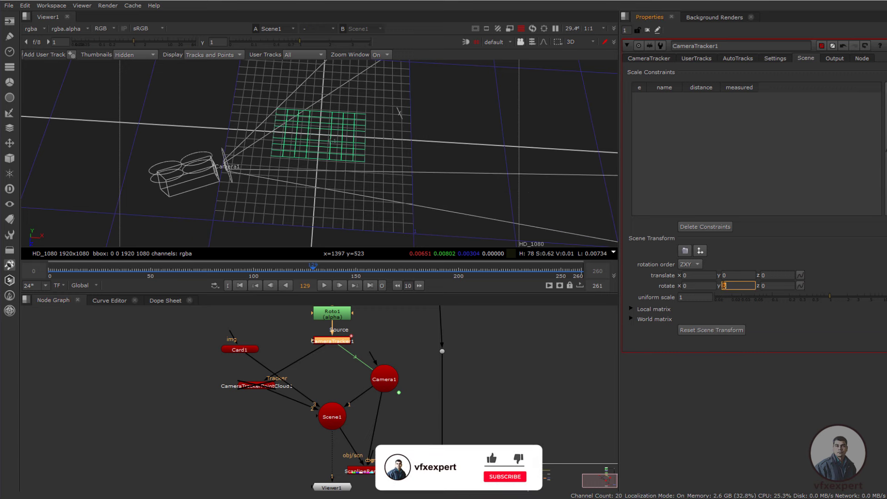
{"action": "key", "text": "Up"}
{"action": "key", "text": "Up"}
{"action": "key", "text": "Up"}
{"action": "key", "text": "Up"}
{"action": "key", "text": "Up"}
{"action": "key", "text": "Up"}
{"action": "key", "text": "Up"}
{"action": "key", "text": "Up"}
{"action": "key", "text": "Up"}
{"action": "key", "text": "Up"}
{"action": "key", "text": "Up"}
{"action": "key", "text": "Up"}
{"action": "key", "text": "Up"}
{"action": "key", "text": "Up"}
{"action": "key", "text": "Up"}
{"action": "key", "text": "Up"}
{"action": "key", "text": "Up"}
{"action": "key", "text": "Up"}
{"action": "key", "text": "Up"}
{"action": "key", "text": "Up"}
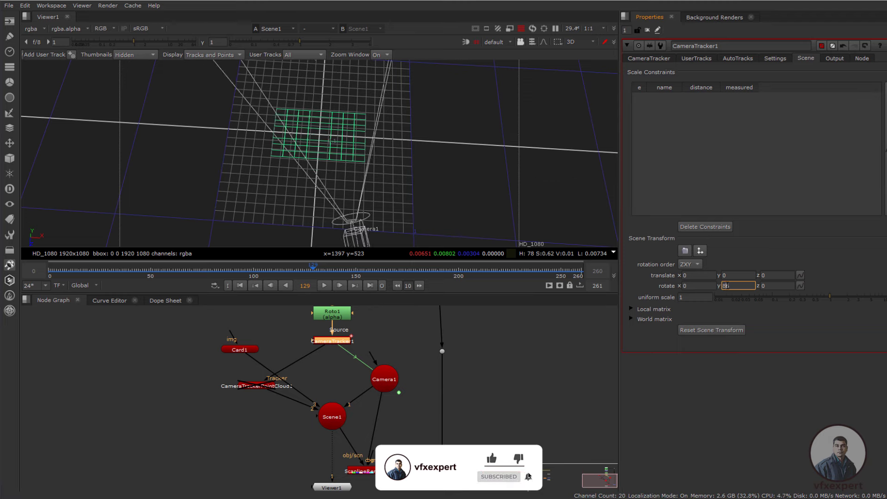
View Merge1 in 2D and check the card's new alignment with the floor from frame 129 back to frame 6
{"action": "left_click", "coordinate": [391, 204]}
{"action": "left_click_drag", "start_coordinate": [392, 206], "coordinate": [427, 119], "text": "ctrl"}
{"action": "key", "text": "Tab"}
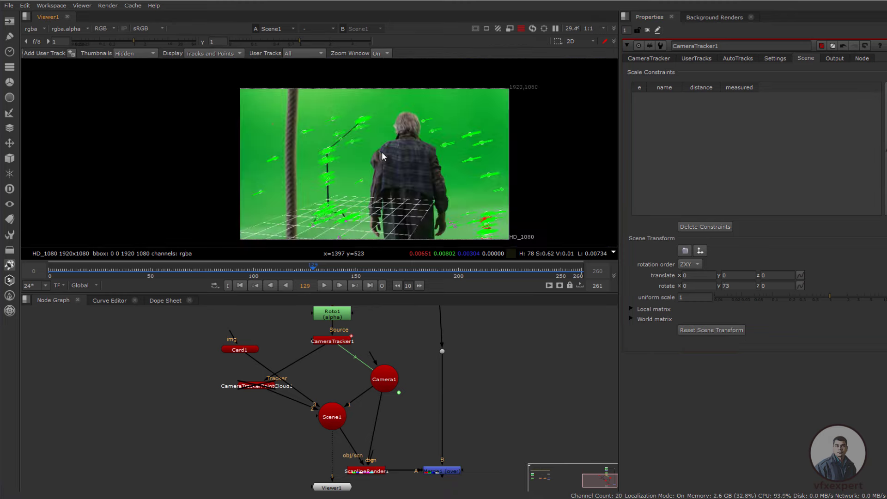
{"action": "middle_click_drag", "start_coordinate": [453, 469], "coordinate": [417, 438]}
{"action": "left_click", "coordinate": [418, 439]}
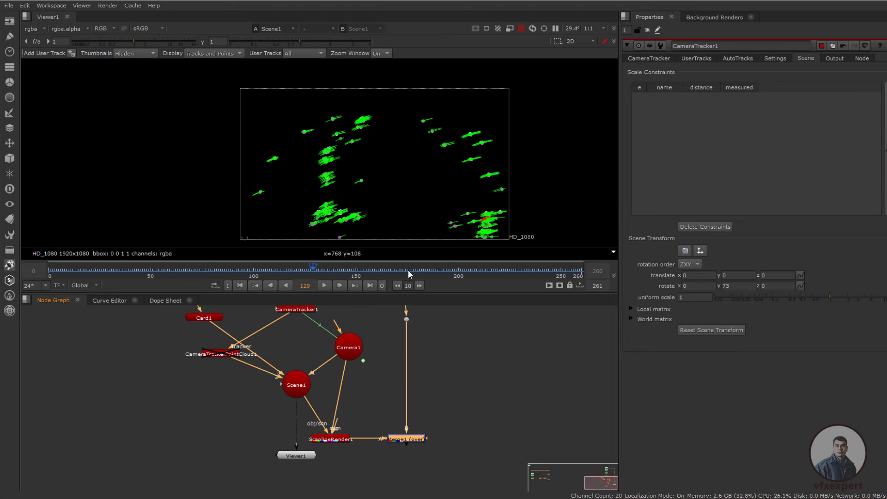
{"action": "key", "text": "Tab"}
{"action": "left_click", "coordinate": [473, 358]}
{"action": "left_click", "coordinate": [472, 358]}
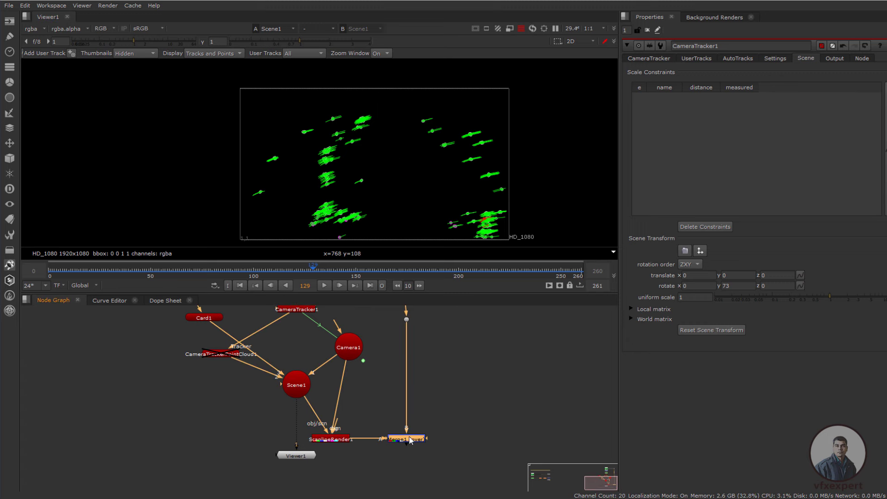
{"action": "key", "text": "1"}
{"action": "scroll", "coordinate": [399, 203], "scroll_direction": "up", "scroll_amount": 1}
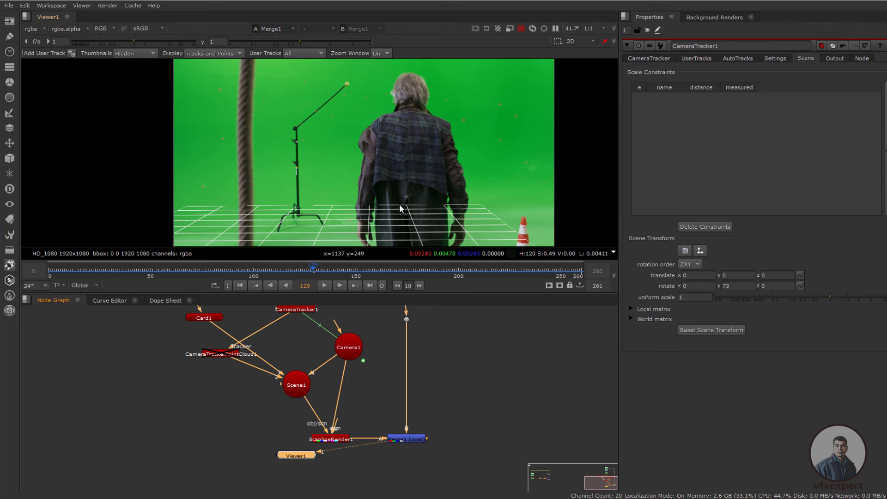
{"action": "middle_click_drag", "start_coordinate": [402, 202], "coordinate": [376, 180]}
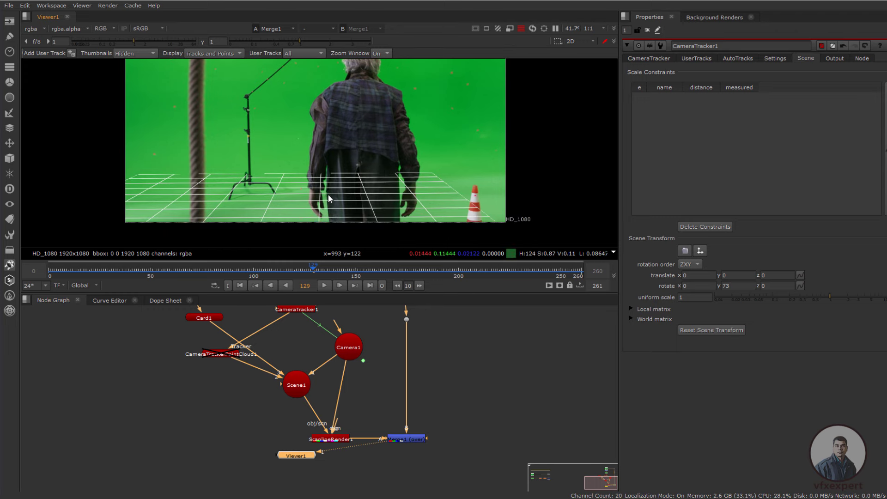
{"action": "scroll", "coordinate": [327, 196], "scroll_direction": "down", "scroll_amount": 1}
{"action": "left_click_drag", "start_coordinate": [313, 269], "coordinate": [60, 233]}
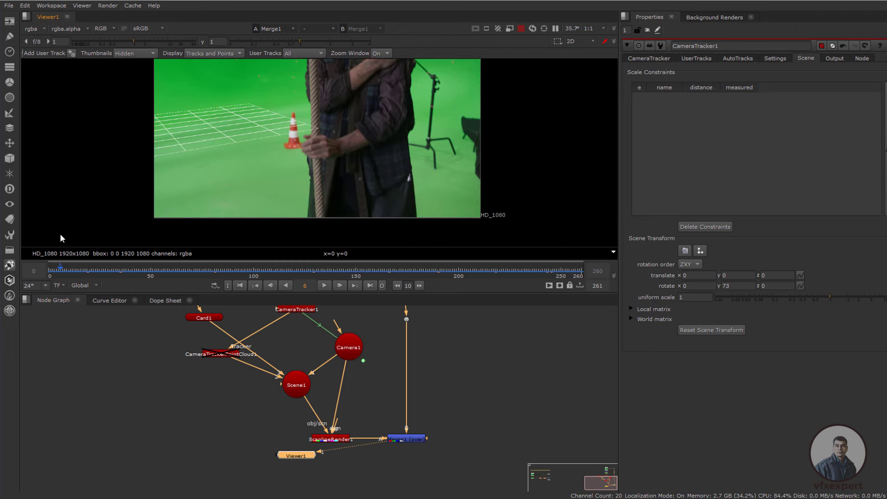
Move the Viewer1 node directly below Merge1 in the node graph
{"action": "left_click", "coordinate": [322, 454]}
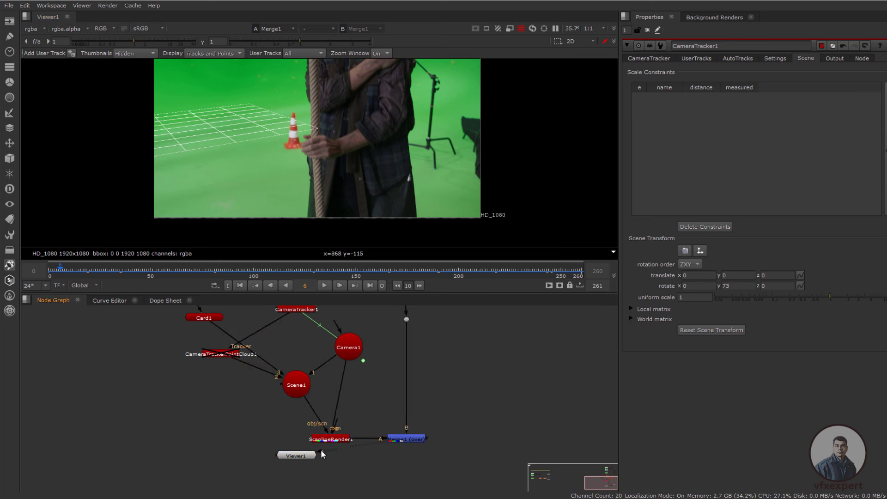
{"action": "left_click_drag", "start_coordinate": [299, 456], "coordinate": [409, 463]}
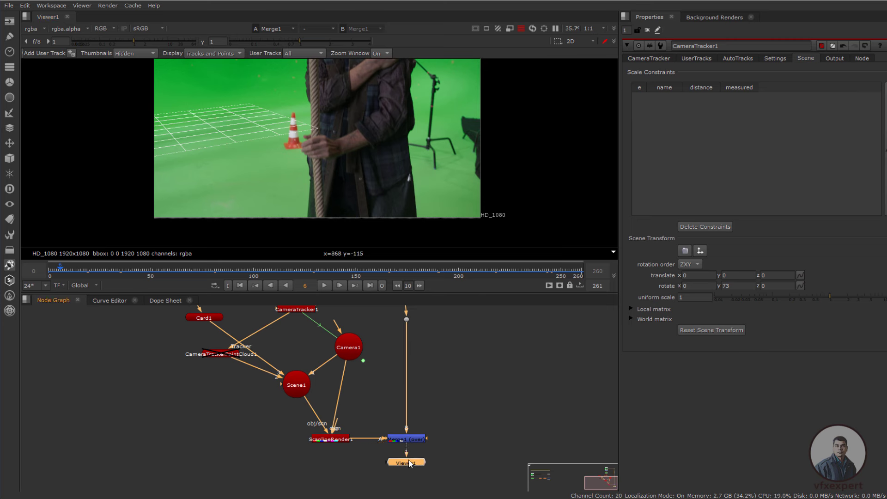
Set Card1's uniform scale to 5
{"action": "double_click", "coordinate": [211, 317]}
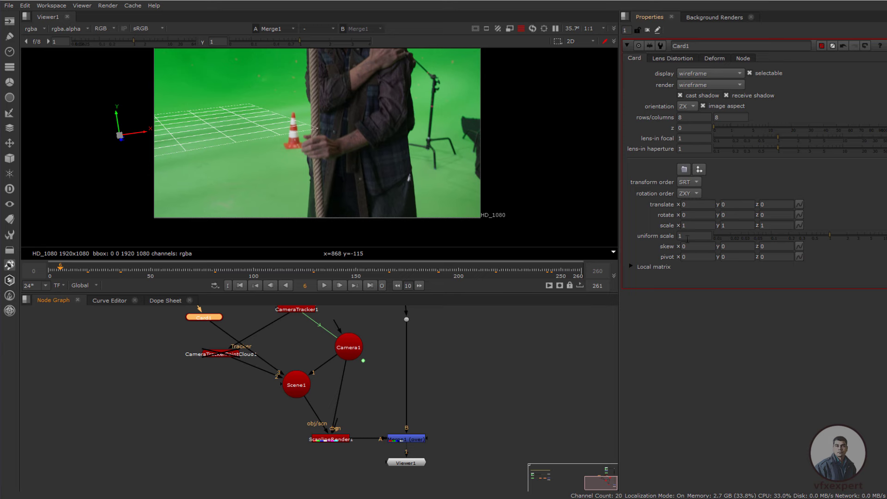
{"action": "left_click", "coordinate": [687, 236]}
{"action": "key", "text": "BackSpace"}
{"action": "type", "text": "5"}
{"action": "key", "text": "Return"}
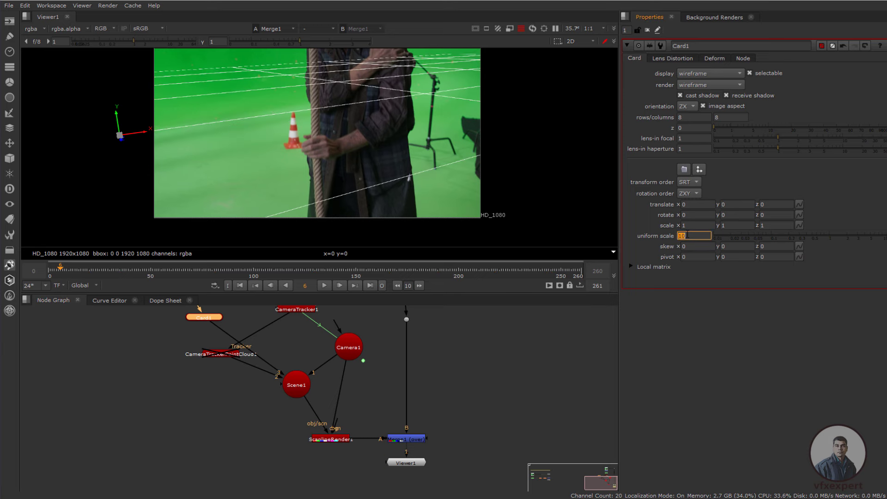
{"action": "left_click", "coordinate": [693, 117]}
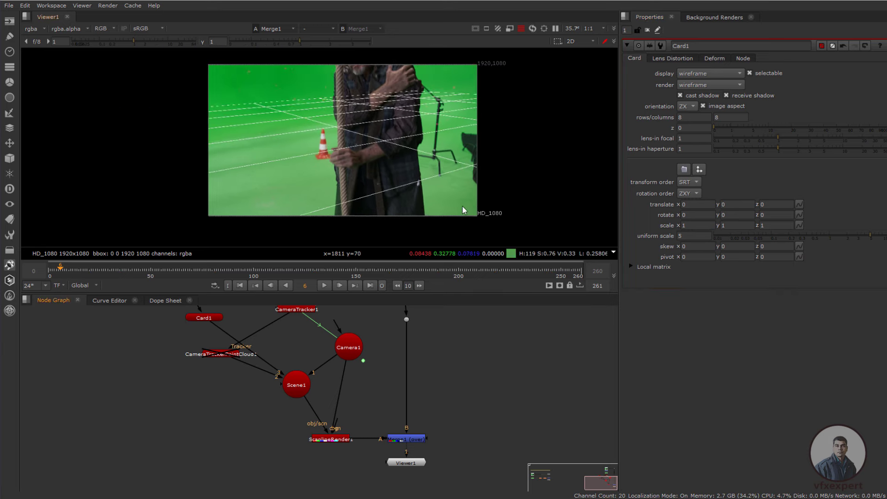
Play the merged shot from frame 0 and check the enlarged wireframe card against the floor, stopping at frame 243
{"action": "middle_click_drag", "start_coordinate": [462, 205], "coordinate": [489, 246]}
{"action": "left_click_drag", "start_coordinate": [205, 272], "coordinate": [142, 287]}
{"action": "scroll", "coordinate": [353, 199], "scroll_direction": "down", "scroll_amount": 2}
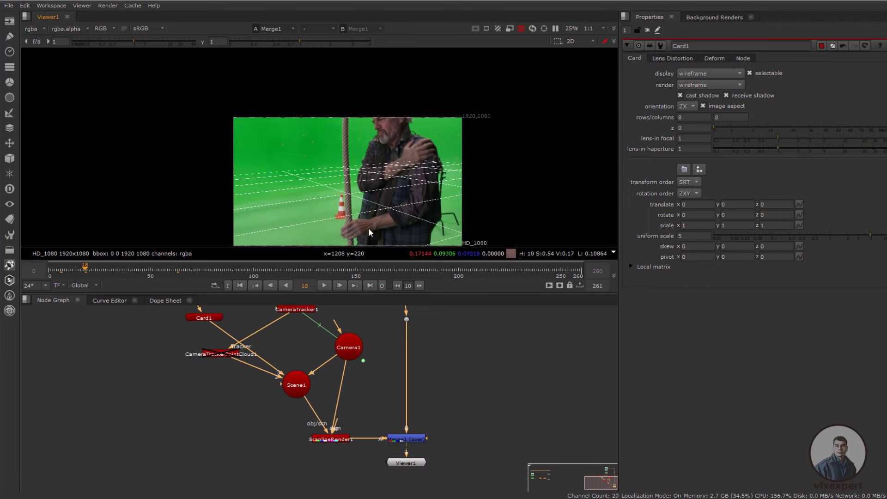
{"action": "left_click", "coordinate": [240, 286]}
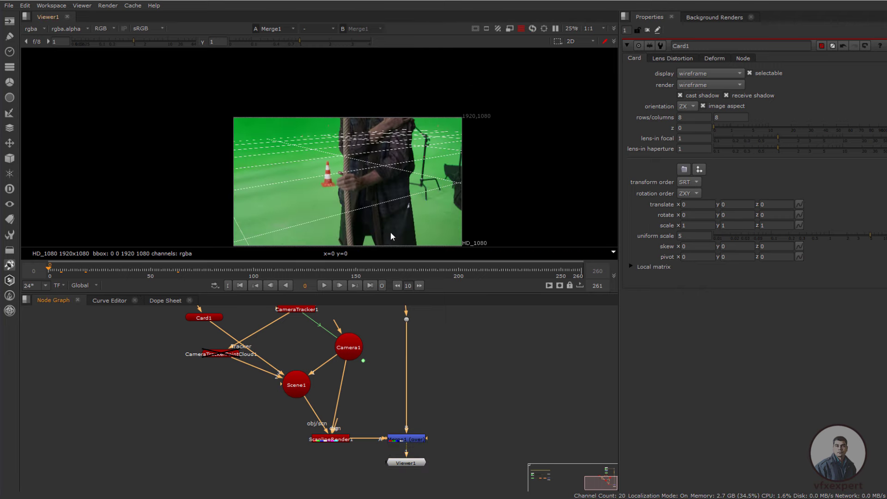
{"action": "scroll", "coordinate": [326, 210], "scroll_direction": "up", "scroll_amount": 2}
{"action": "left_click", "coordinate": [324, 285]}
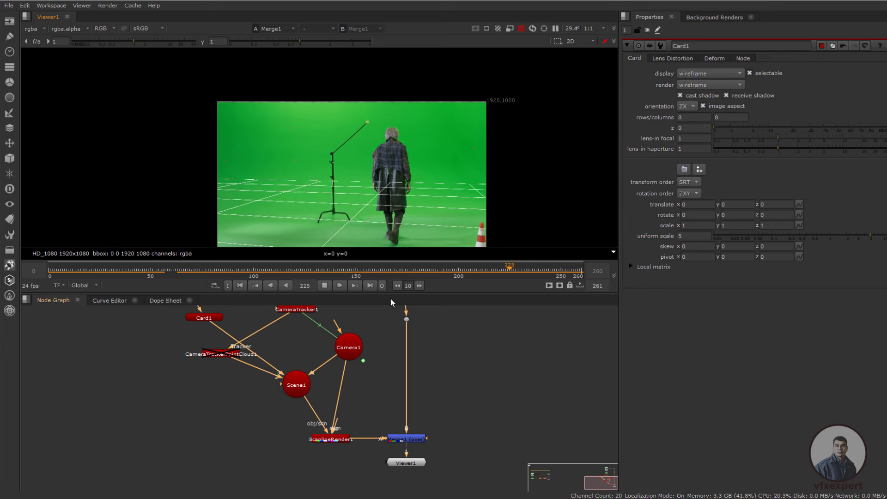
{"action": "left_click", "coordinate": [325, 285]}
Tidy the node graph by placing Card1 beside Scene1 below the point cloud node and aligning the point cloud and the Dot above Merge1
{"action": "scroll", "coordinate": [335, 376], "scroll_direction": "down", "scroll_amount": 1}
{"action": "middle_click_drag", "start_coordinate": [320, 392], "coordinate": [360, 416]}
{"action": "scroll", "coordinate": [259, 350], "scroll_direction": "up", "scroll_amount": 1}
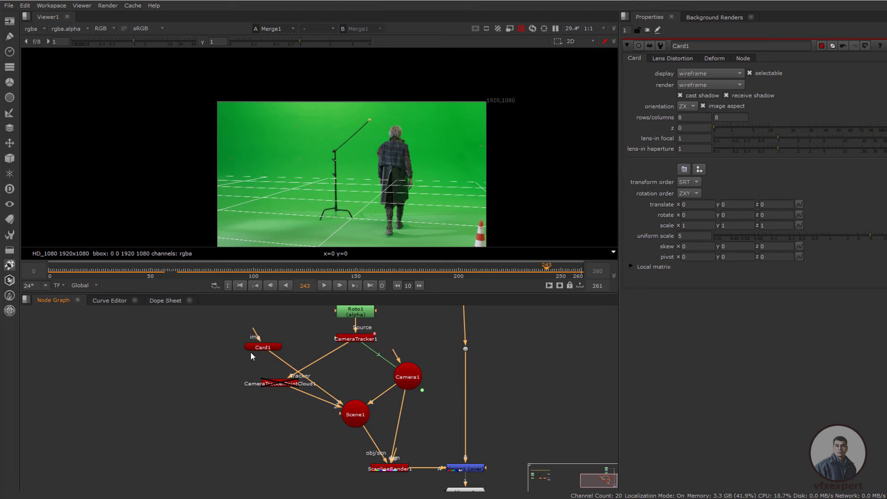
{"action": "left_click_drag", "start_coordinate": [259, 347], "coordinate": [250, 431]}
{"action": "left_click_drag", "start_coordinate": [276, 384], "coordinate": [293, 377]}
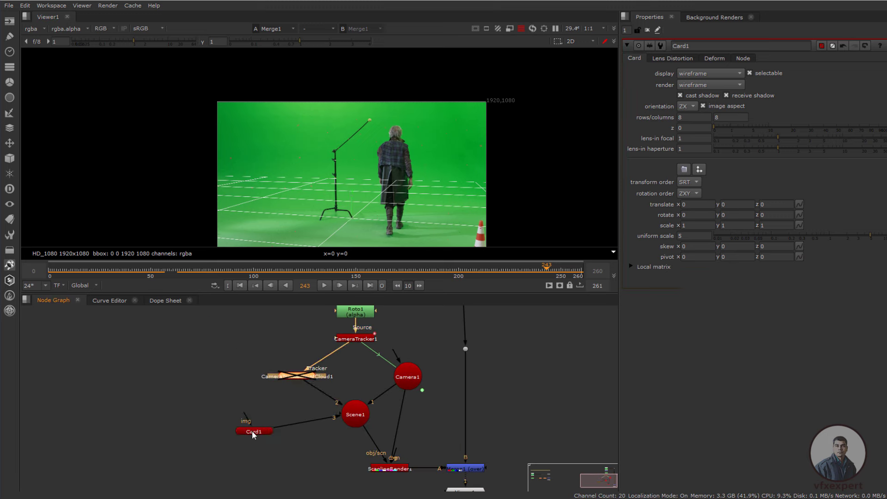
{"action": "left_click_drag", "start_coordinate": [251, 431], "coordinate": [250, 438]}
{"action": "left_click", "coordinate": [252, 415]}
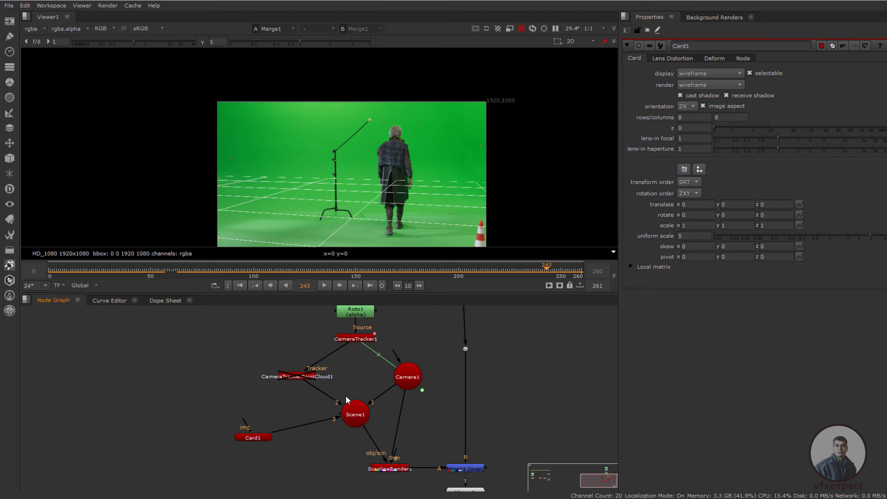
{"action": "scroll", "coordinate": [346, 397], "scroll_direction": "down", "scroll_amount": 1}
{"action": "middle_click_drag", "start_coordinate": [346, 397], "coordinate": [342, 402]}
{"action": "left_click_drag", "start_coordinate": [272, 437], "coordinate": [267, 433]}
{"action": "left_click", "coordinate": [478, 419]}
{"action": "left_click_drag", "start_coordinate": [442, 362], "coordinate": [437, 361]}
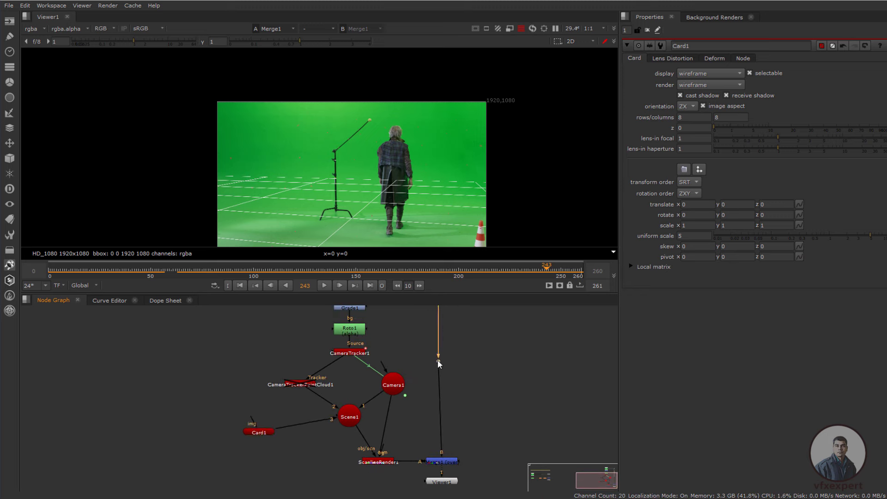
{"action": "left_click_drag", "start_coordinate": [265, 437], "coordinate": [263, 437]}
Set both the render and display modes of Card1 to textured
{"action": "left_click", "coordinate": [714, 85]}
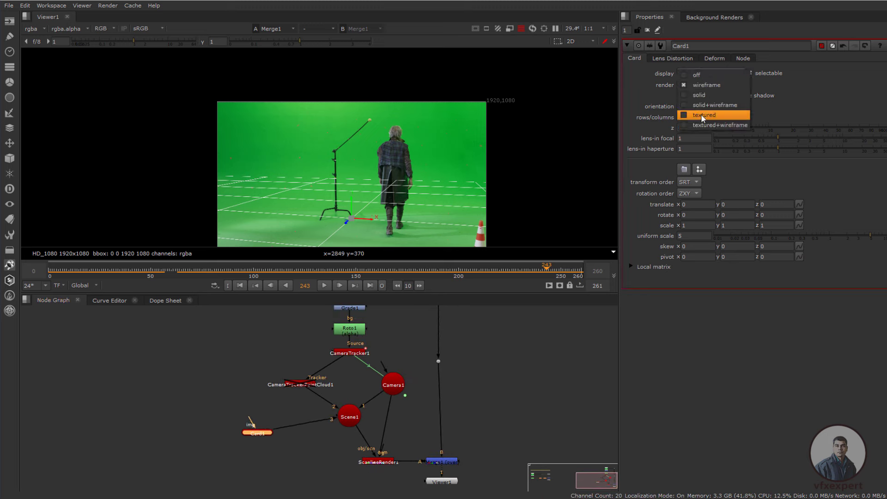
{"action": "left_click", "coordinate": [700, 114]}
{"action": "left_click", "coordinate": [696, 73]}
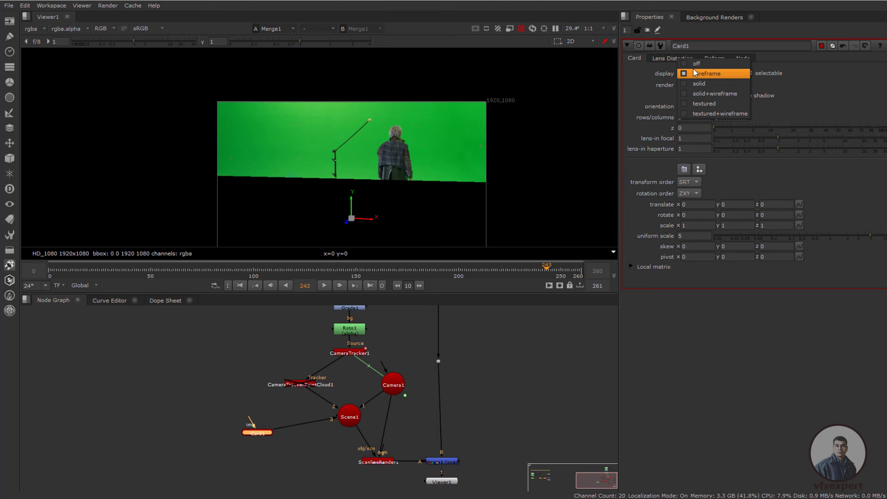
{"action": "left_click", "coordinate": [703, 104]}
Add a CheckerBoard node below Card1 and connect it to the card's img input
{"action": "left_click", "coordinate": [220, 354]}
{"action": "key", "text": "Tab"}
{"action": "type", "text": "ch"}
{"action": "left_click", "coordinate": [157, 361]}
{"action": "left_click_drag", "start_coordinate": [249, 419], "coordinate": [265, 488]}
Lower the mix of Merge1 to 0.21 so the checkerboard blends over the footage
{"action": "double_click", "coordinate": [416, 436]}
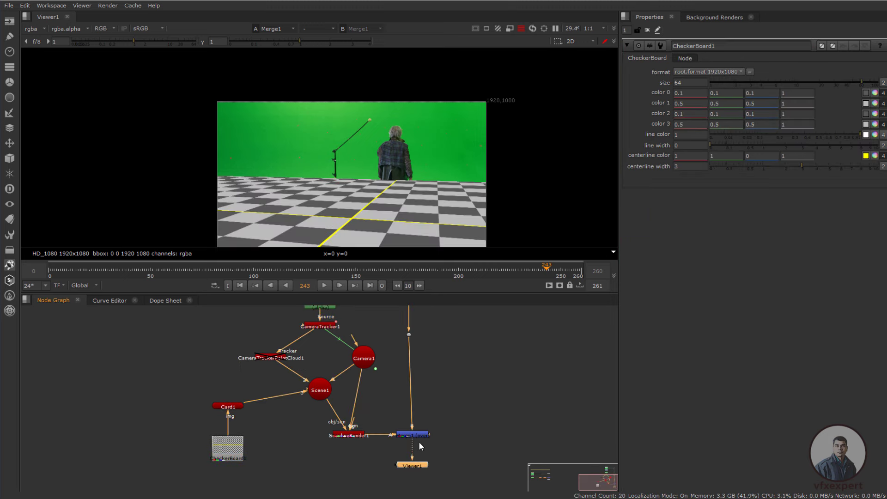
{"action": "left_click_drag", "start_coordinate": [869, 167], "coordinate": [739, 162]}
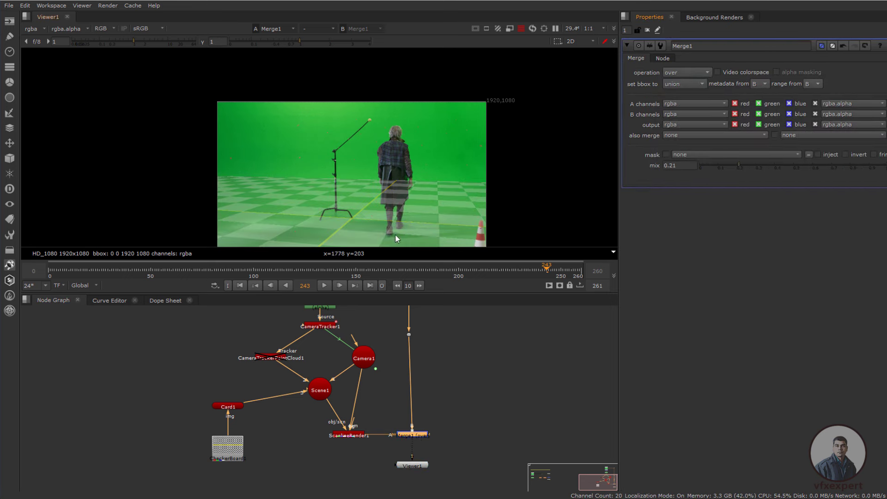
Scrub and play the shot from frame 0 to check the checkerboard against the floor, ending at frame 158
{"action": "scroll", "coordinate": [383, 223], "scroll_direction": "up", "scroll_amount": 5}
{"action": "middle_click_drag", "start_coordinate": [383, 223], "coordinate": [395, 208]}
{"action": "scroll", "coordinate": [394, 208], "scroll_direction": "down", "scroll_amount": 3}
{"action": "left_click_drag", "start_coordinate": [331, 272], "coordinate": [504, 289]}
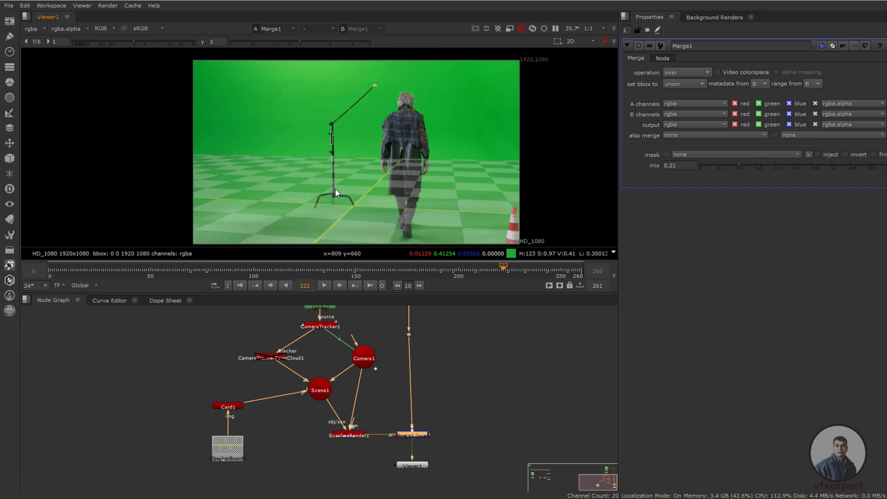
{"action": "left_click_drag", "start_coordinate": [350, 269], "coordinate": [155, 273]}
{"action": "left_click", "coordinate": [240, 286]}
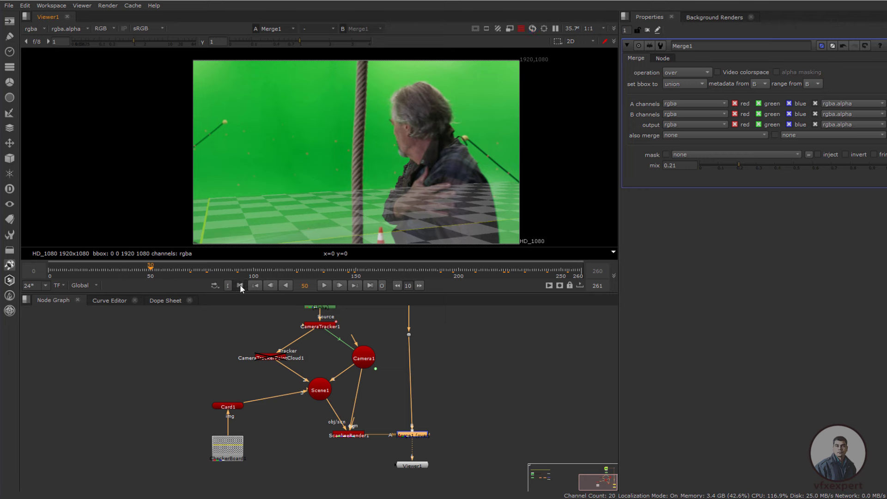
{"action": "left_click", "coordinate": [323, 285]}
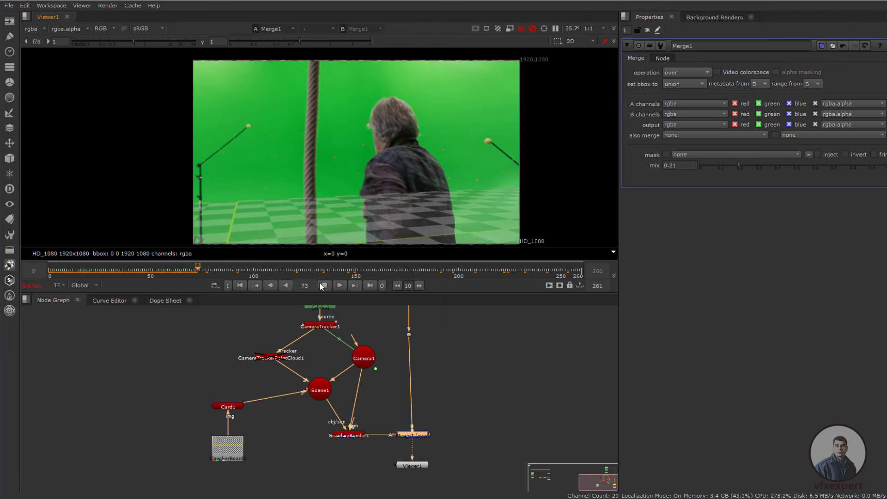
{"action": "left_click", "coordinate": [323, 286]}
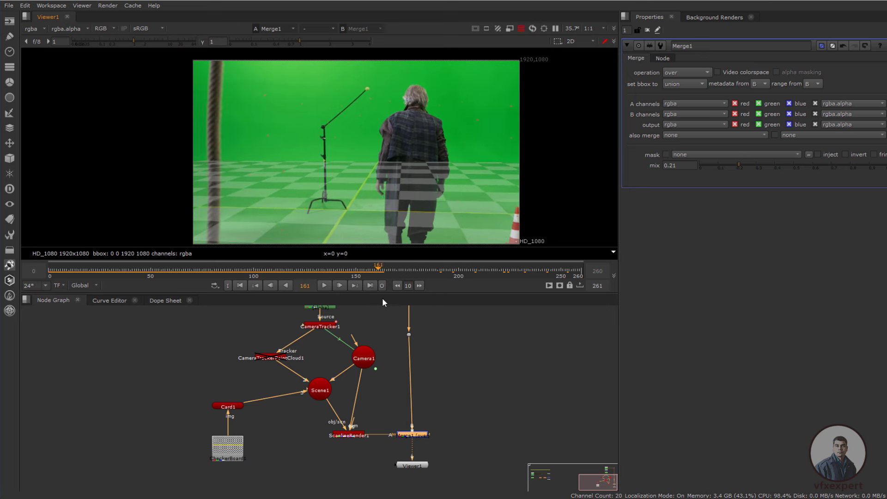
{"action": "left_click_drag", "start_coordinate": [382, 299], "coordinate": [372, 296]}
Save the comp
{"action": "left_click", "coordinate": [470, 375]}
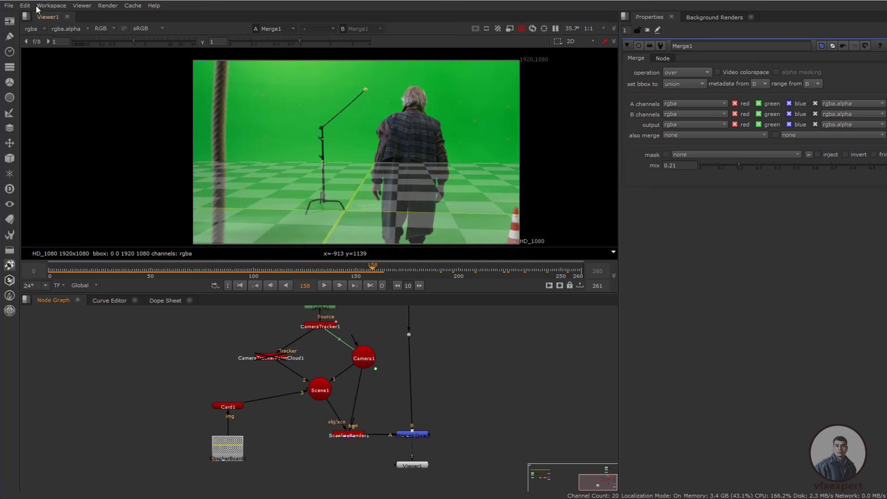
{"action": "left_click", "coordinate": [10, 6]}
{"action": "left_click", "coordinate": [44, 57]}
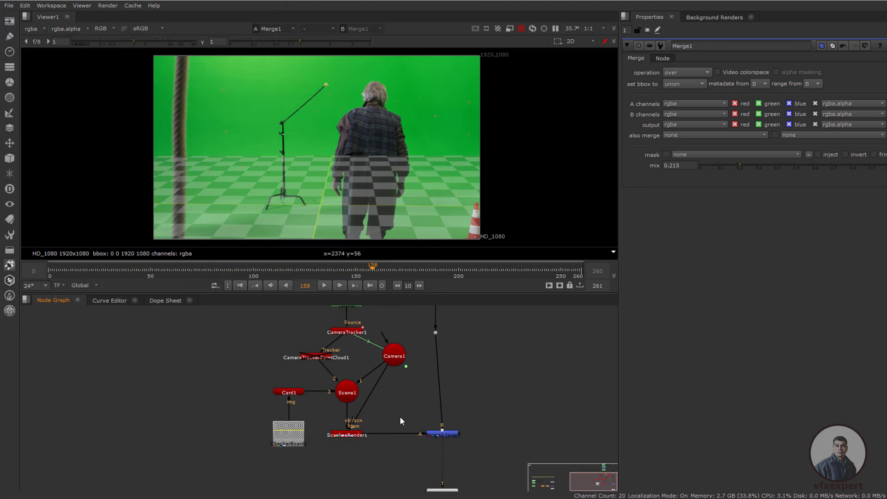
Add a WriteGeo node below the scene setup and connect its input to Scene1
{"action": "middle_click_drag", "start_coordinate": [400, 417], "coordinate": [418, 431]}
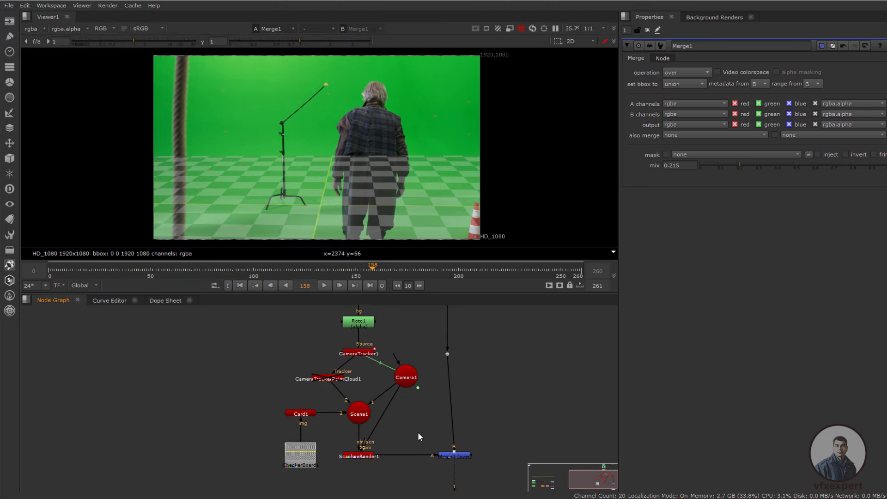
{"action": "scroll", "coordinate": [403, 435], "scroll_direction": "up", "scroll_amount": 2}
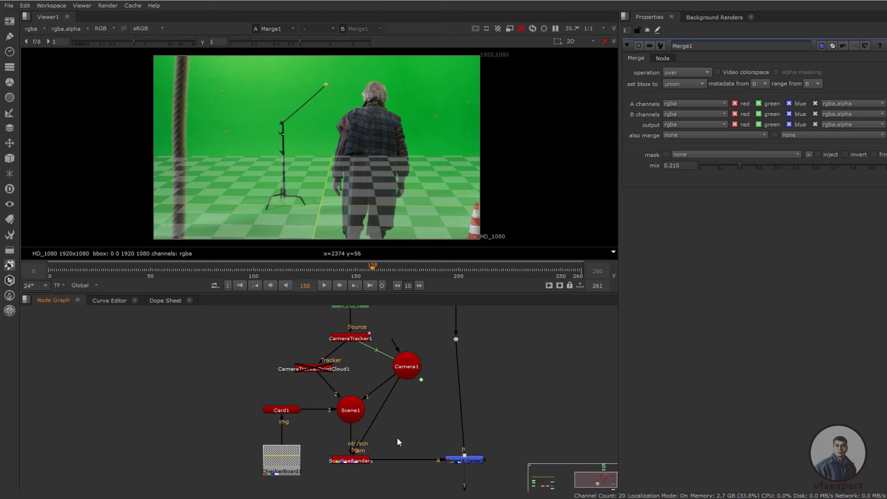
{"action": "scroll", "coordinate": [410, 418], "scroll_direction": "down", "scroll_amount": 2}
{"action": "middle_click_drag", "start_coordinate": [413, 422], "coordinate": [414, 386]}
{"action": "scroll", "coordinate": [388, 391], "scroll_direction": "up", "scroll_amount": 2}
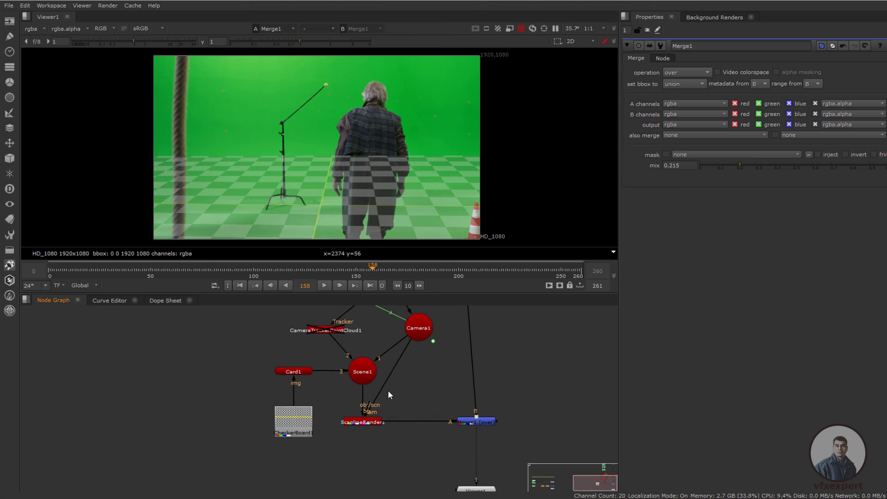
{"action": "middle_click_drag", "start_coordinate": [390, 454], "coordinate": [390, 468]}
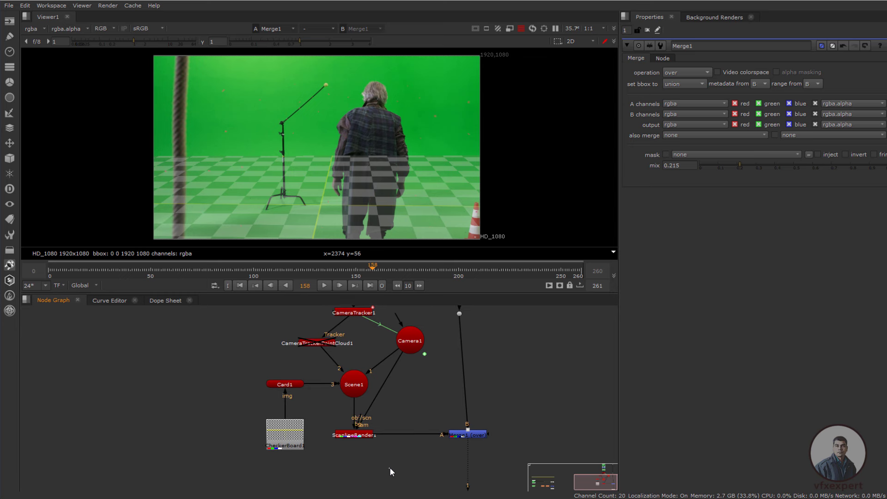
{"action": "key", "text": "Tab"}
{"action": "type", "text": "we"}
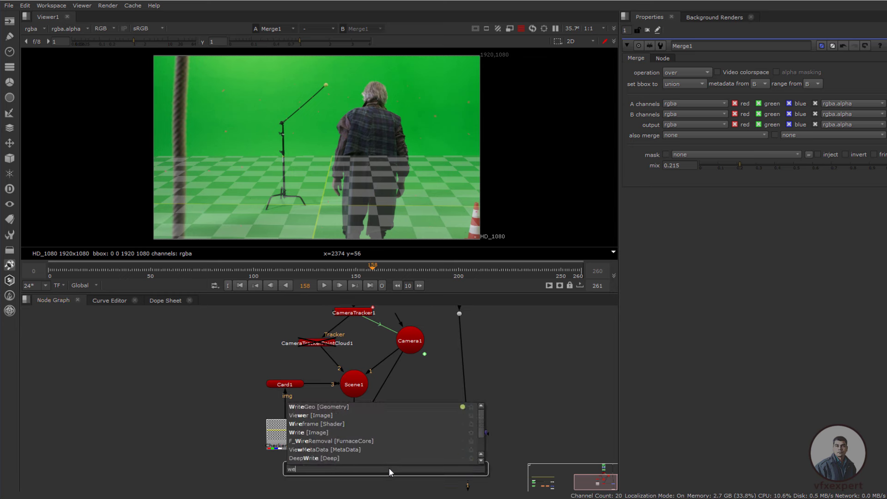
{"action": "left_click", "coordinate": [331, 407]}
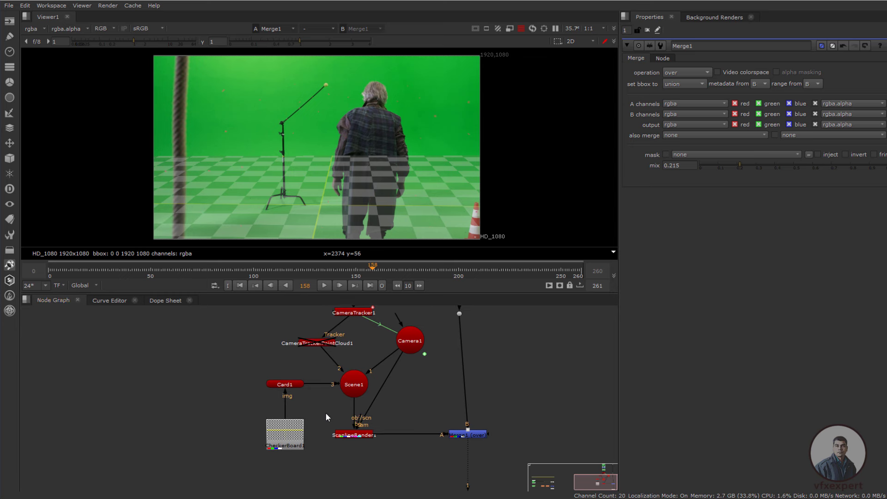
{"action": "left_click_drag", "start_coordinate": [389, 470], "coordinate": [271, 425]}
{"action": "mouse_move", "coordinate": [322, 466]}
{"action": "left_mouse_down"}
{"action": "mouse_move", "coordinate": [307, 462]}
{"action": "mouse_move", "coordinate": [352, 387]}
{"action": "mouse_move", "coordinate": [318, 461]}
{"action": "left_mouse_up"}
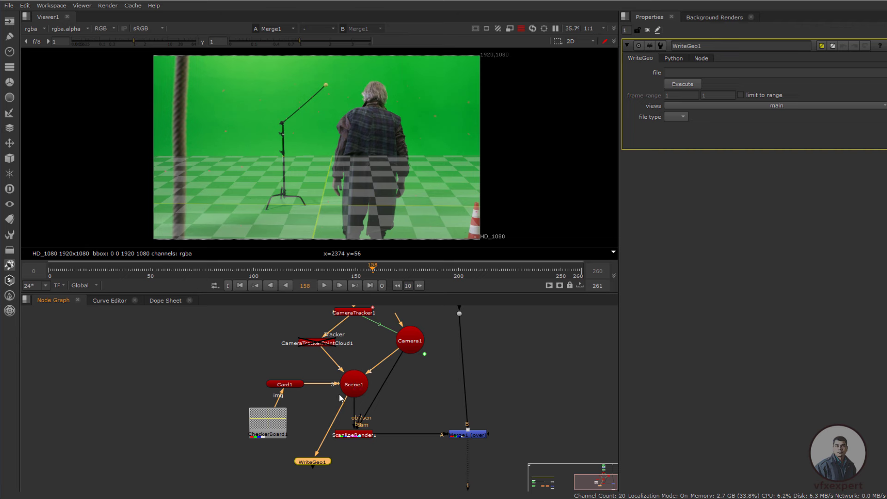
Re-enable the disabled CameraTrackerPointCloud1 node
{"action": "left_click", "coordinate": [318, 344]}
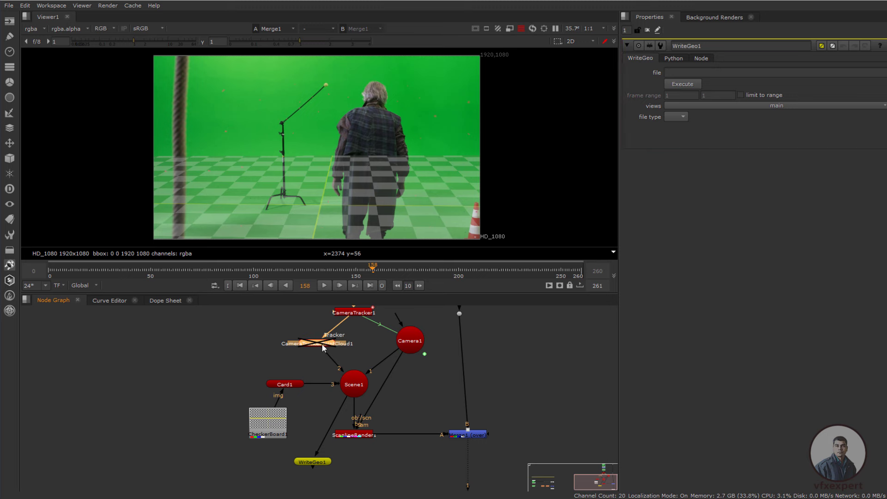
{"action": "key", "text": "d"}
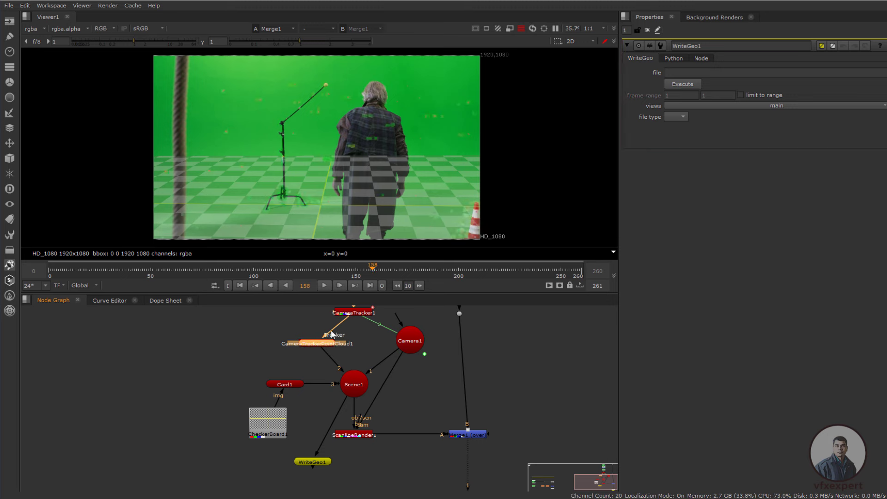
Set the uniform scale of CameraTracker1's scene transform to 10
{"action": "scroll", "coordinate": [456, 443], "scroll_direction": "down", "scroll_amount": 1}
{"action": "scroll", "coordinate": [456, 443], "scroll_direction": "down", "scroll_amount": 1}
{"action": "middle_click_drag", "start_coordinate": [456, 442], "coordinate": [421, 466]}
{"action": "scroll", "coordinate": [380, 431], "scroll_direction": "up", "scroll_amount": 1}
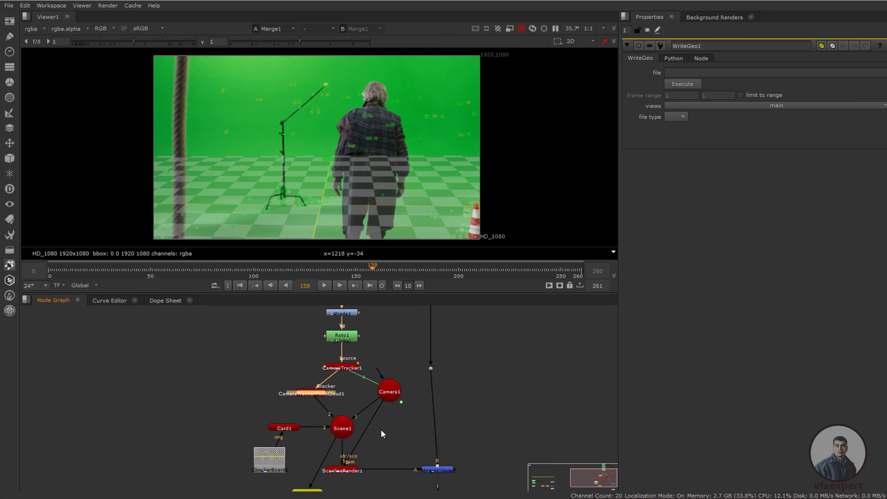
{"action": "middle_click_drag", "start_coordinate": [401, 419], "coordinate": [432, 411]}
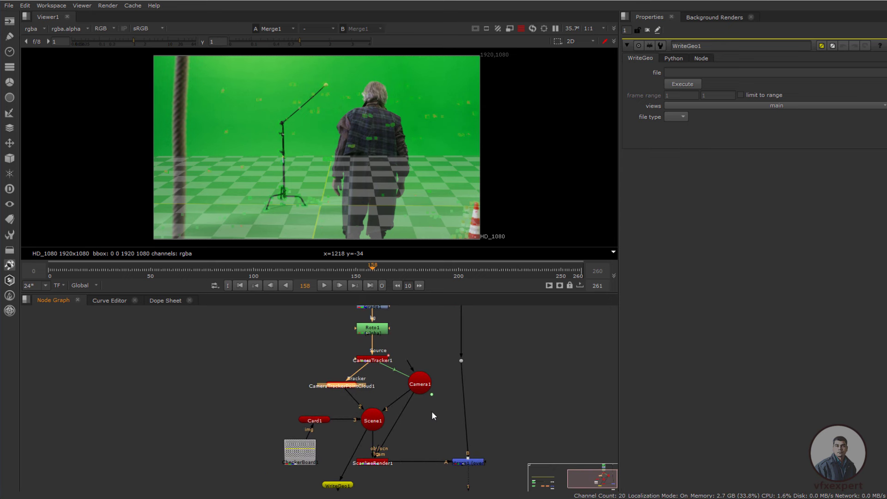
{"action": "double_click", "coordinate": [378, 359]}
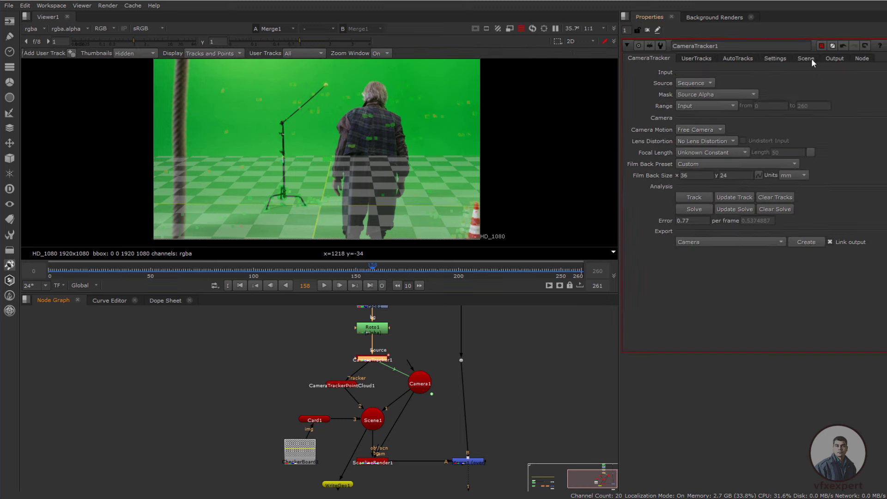
{"action": "left_click", "coordinate": [806, 58]}
{"action": "left_click", "coordinate": [688, 297]}
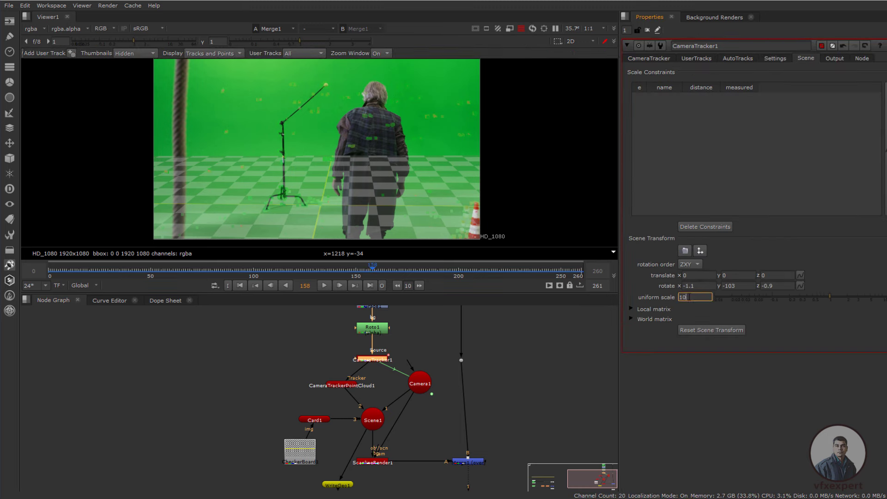
{"action": "key", "text": "Return"}
Set the output file of WriteGeo1 to H:/green_shot_cam_v001.fbx
{"action": "left_click", "coordinate": [343, 486]}
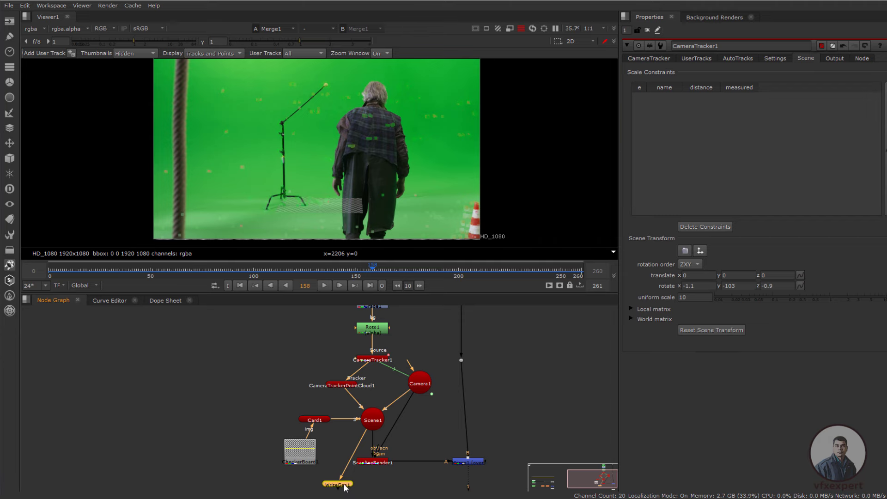
{"action": "double_click", "coordinate": [345, 485]}
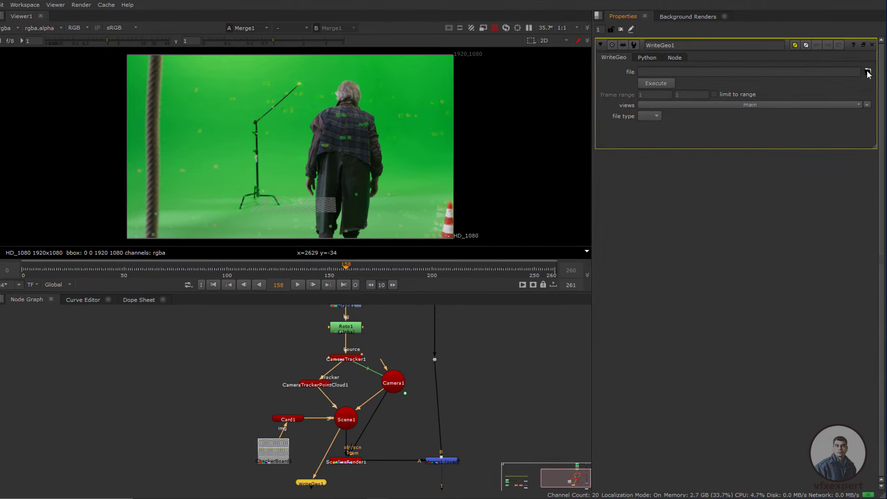
{"action": "left_click", "coordinate": [867, 73]}
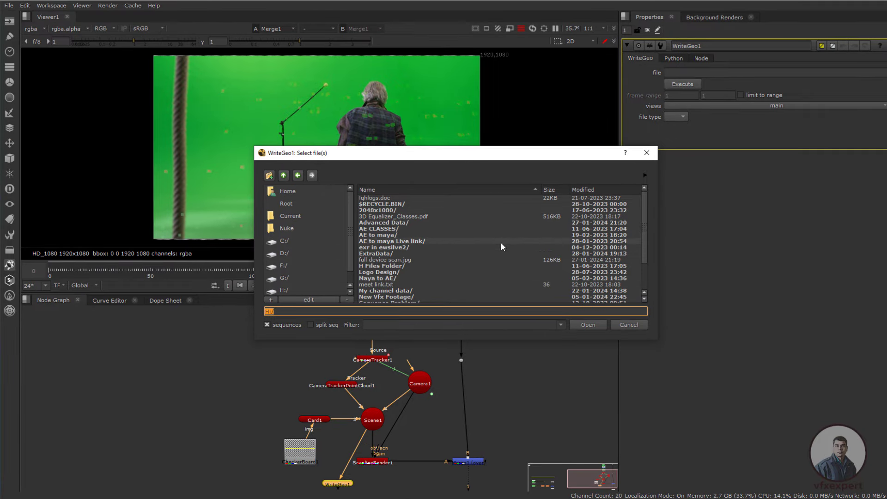
{"action": "scroll", "coordinate": [288, 279], "scroll_direction": "down", "scroll_amount": 1}
{"action": "left_click", "coordinate": [287, 279]}
{"action": "left_click", "coordinate": [319, 310]}
{"action": "type", "text": "green"}
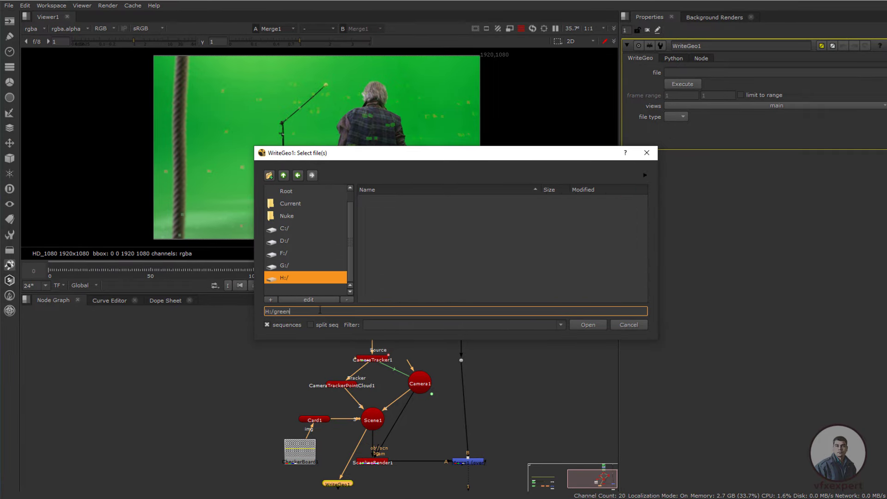
{"action": "type", "text": "_shot_cam_v001.fbx"}
{"action": "left_click", "coordinate": [588, 325]}
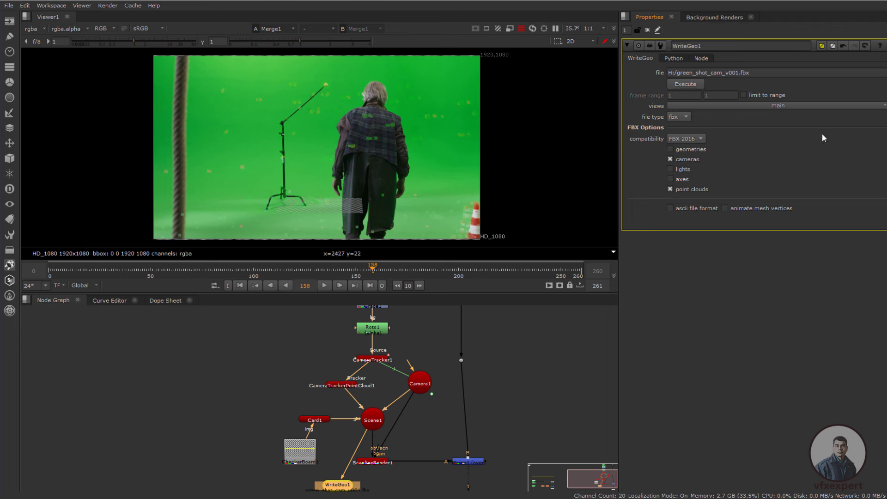
Export the cameras and point clouds by executing WriteGeo1 over the global frame range 0-260
{"action": "left_click", "coordinate": [685, 85]}
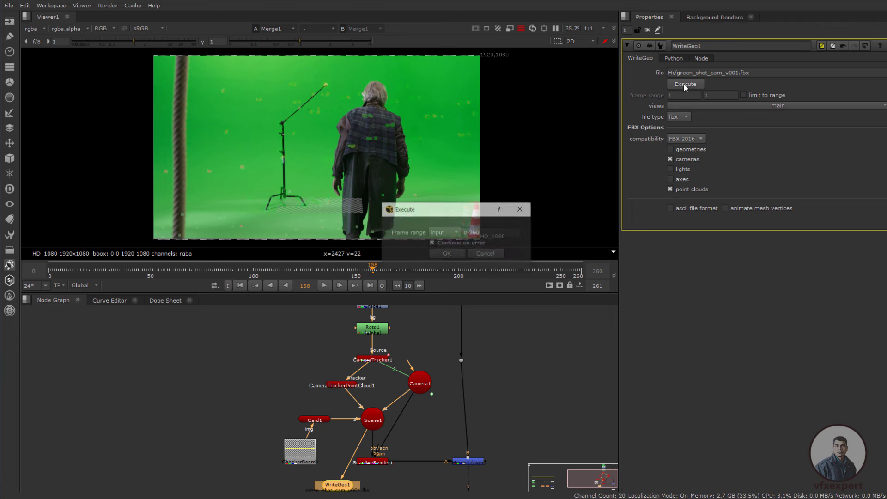
{"action": "left_click", "coordinate": [443, 232]}
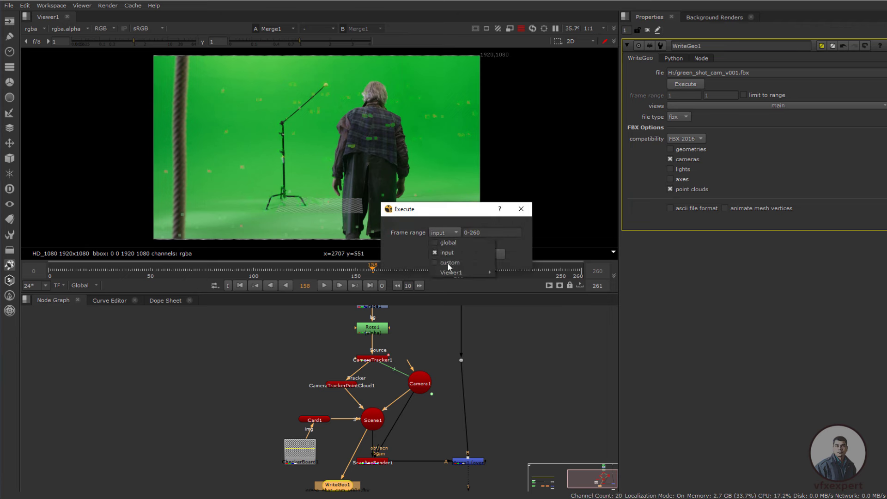
{"action": "left_click", "coordinate": [450, 244]}
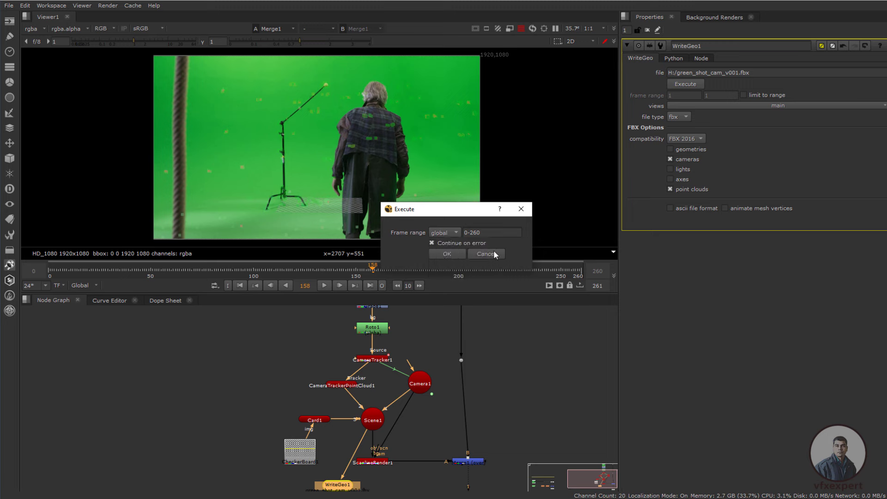
{"action": "left_click", "coordinate": [447, 254]}
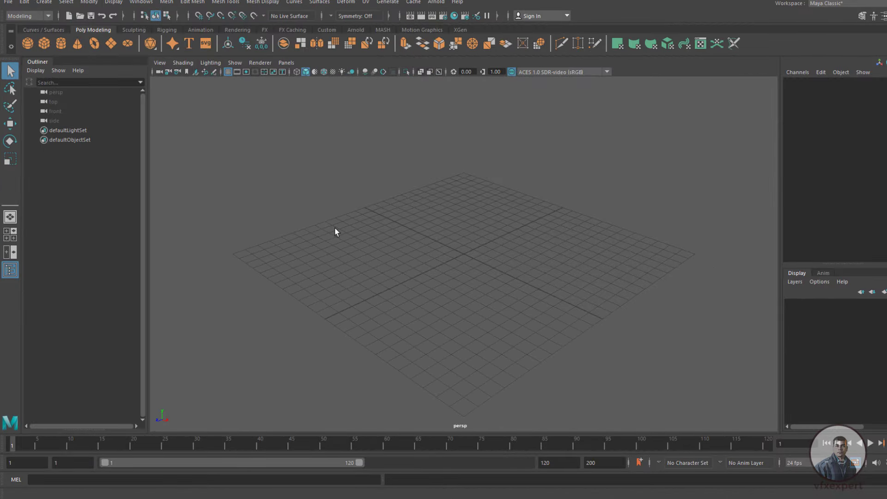
In Maya, import green_shot_cam_v001.fbx from the H: drive and check the imported camera in the viewport
{"action": "left_click", "coordinate": [9, 1]}
{"action": "left_click", "coordinate": [40, 109]}
{"action": "left_click", "coordinate": [203, 137]}
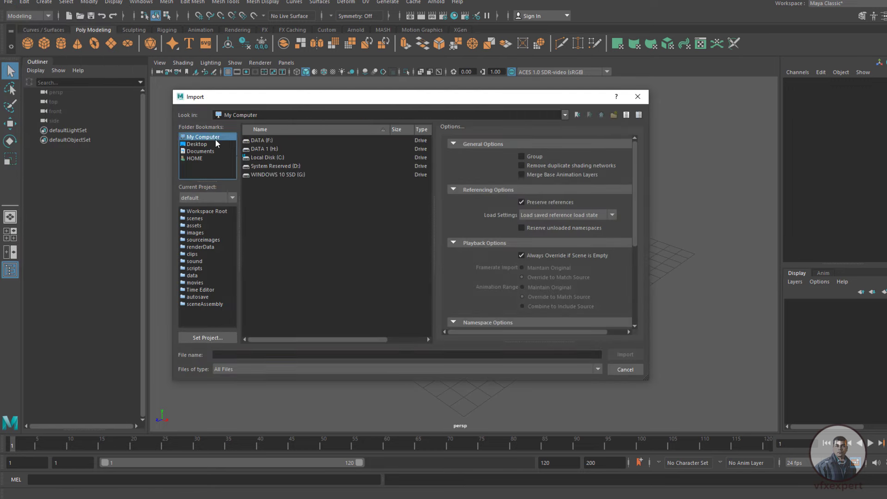
{"action": "double_click", "coordinate": [277, 151]}
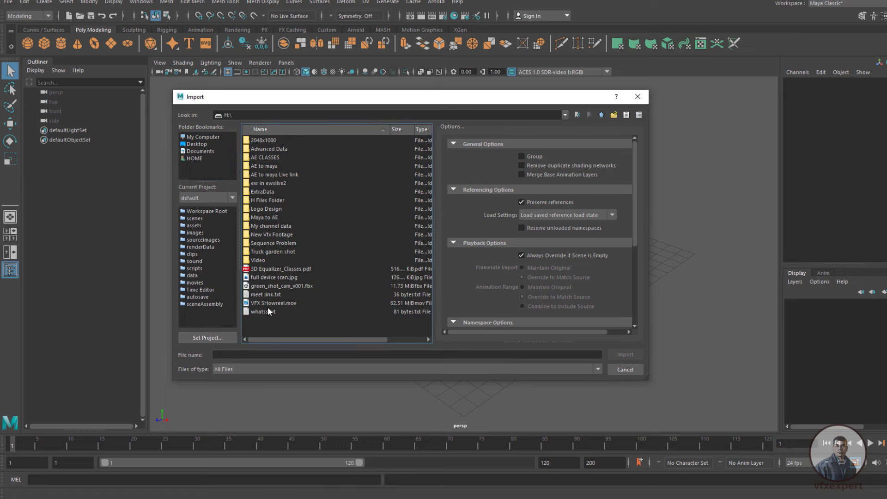
{"action": "left_click", "coordinate": [291, 287]}
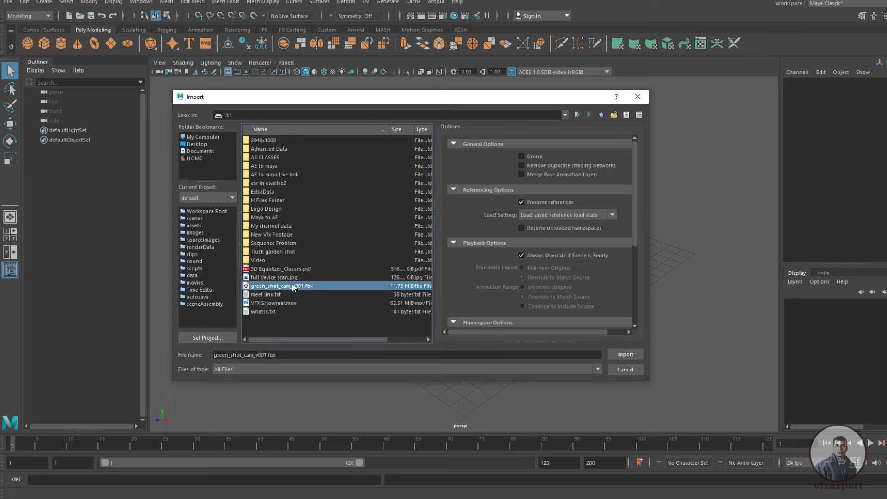
{"action": "left_click", "coordinate": [625, 354]}
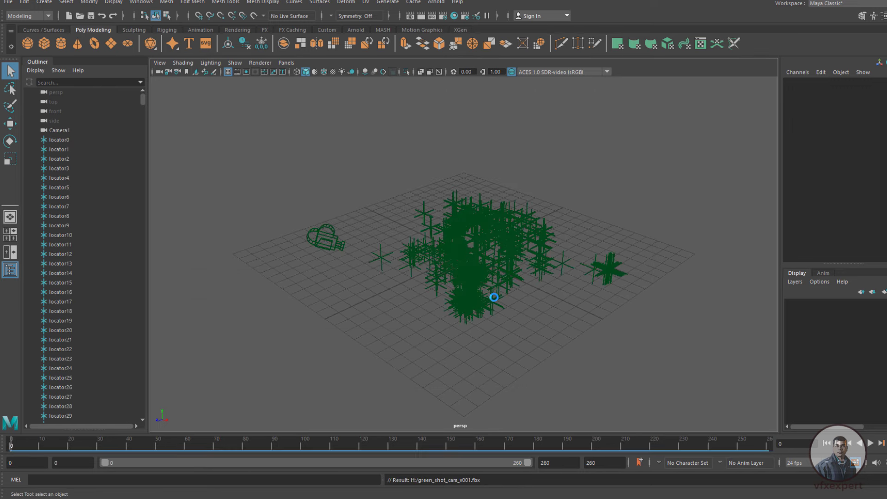
{"action": "left_click_drag", "start_coordinate": [425, 317], "coordinate": [435, 331], "text": "alt"}
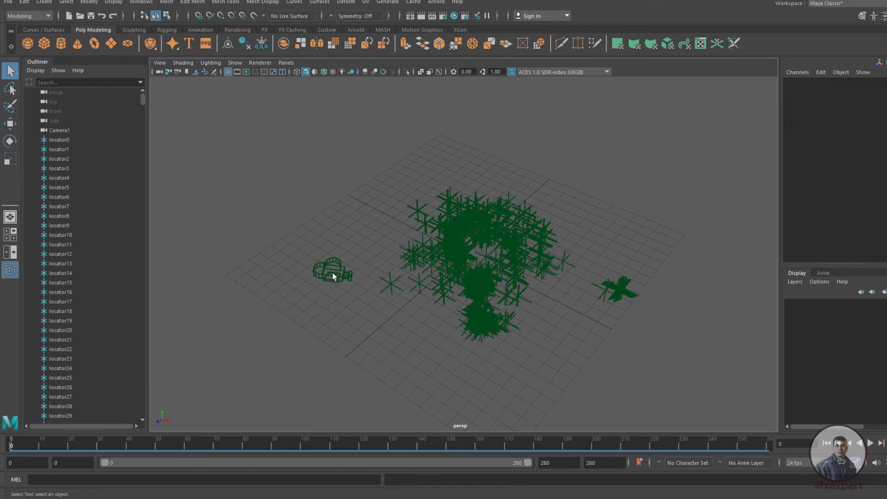
{"action": "left_click", "coordinate": [332, 276]}
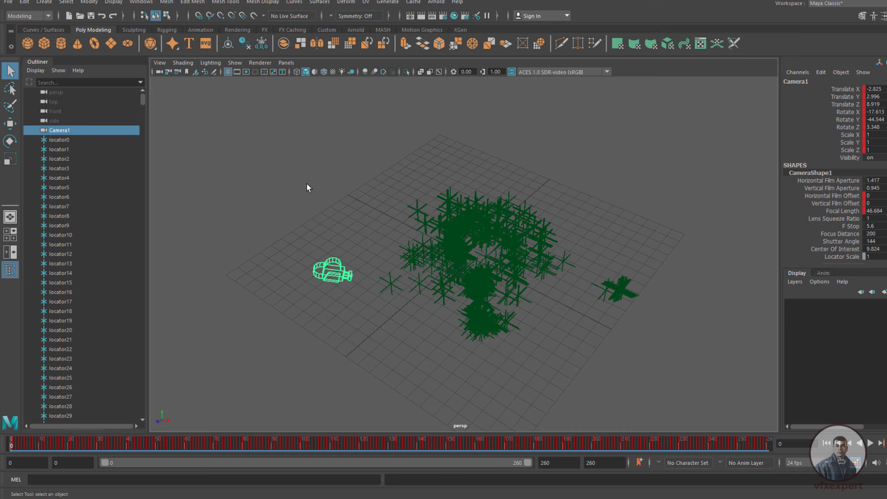
{"action": "left_click", "coordinate": [295, 183]}
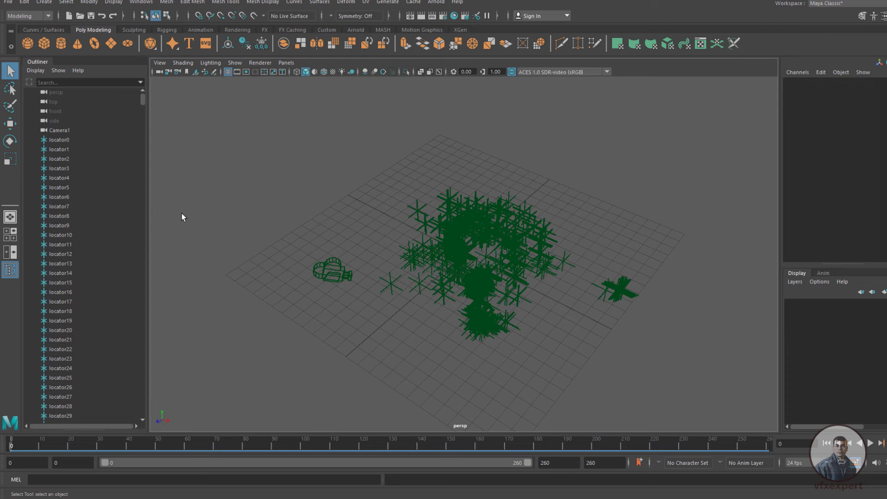
Group all imported point locators, from locator0 to locator1407, and name the group locators
{"action": "left_click", "coordinate": [62, 141]}
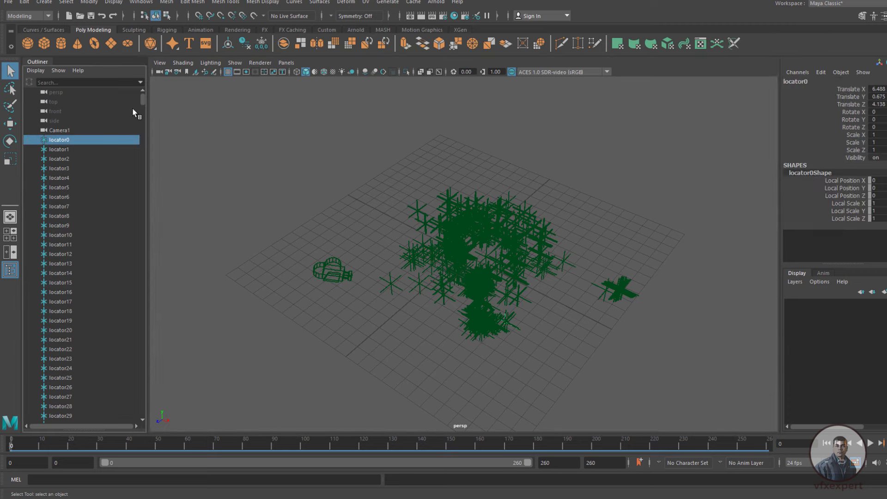
{"action": "left_click_drag", "start_coordinate": [142, 100], "coordinate": [152, 414]}
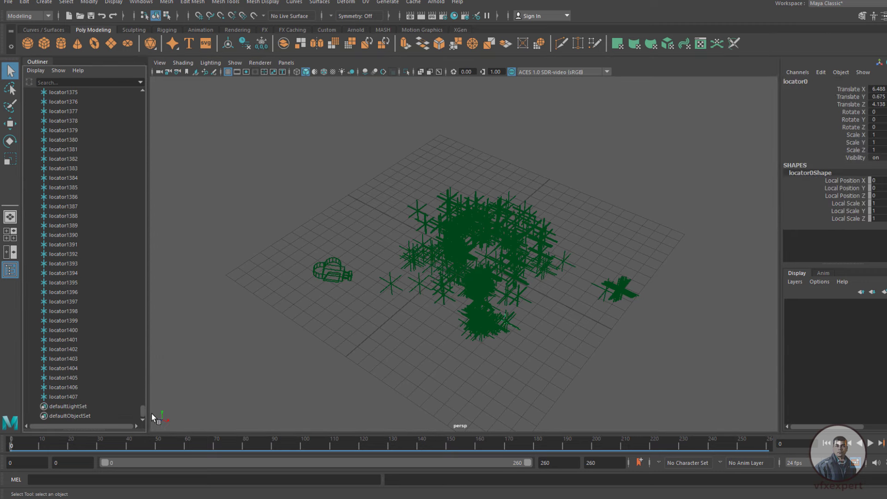
{"action": "left_click", "coordinate": [69, 395], "text": "shift"}
{"action": "key", "text": "ctrl+g"}
{"action": "double_click", "coordinate": [65, 140]}
{"action": "type", "text": "locators"}
{"action": "key", "text": "Return"}
Group Camera1 together with the locators group and name the new parent group Main_scene
{"action": "left_click", "coordinate": [57, 142]}
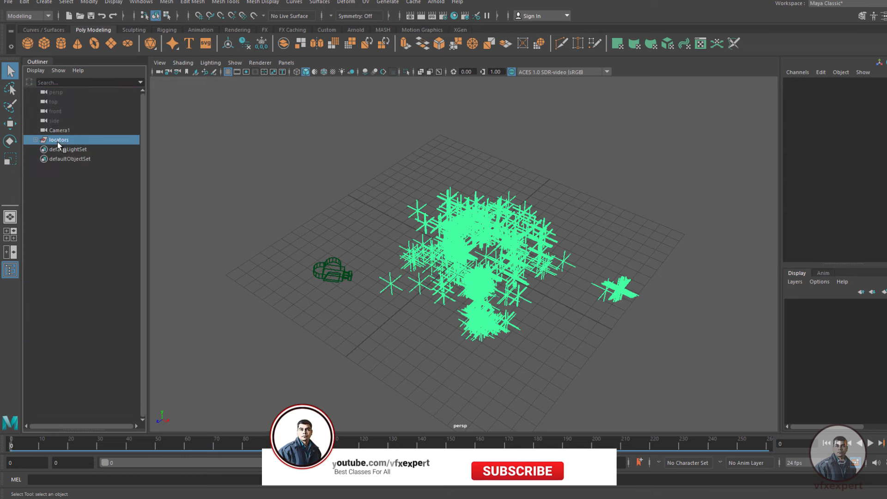
{"action": "left_click", "coordinate": [60, 130], "text": "ctrl"}
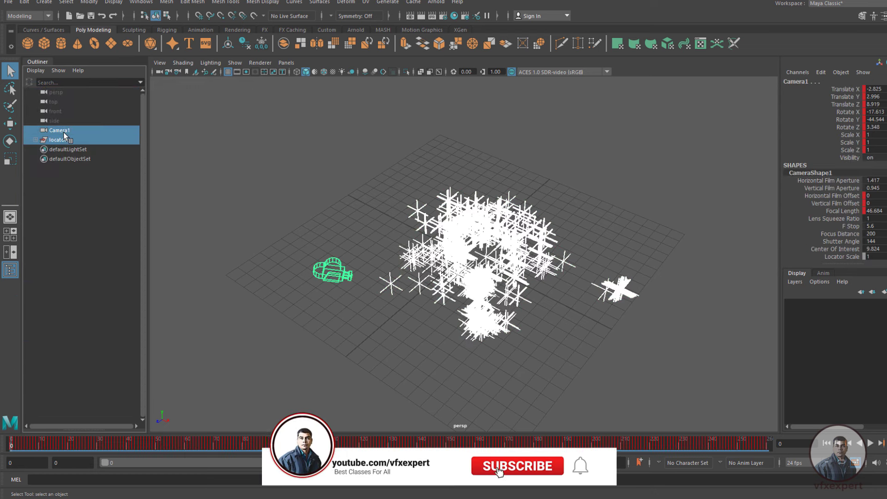
{"action": "key", "text": "ctrl+g"}
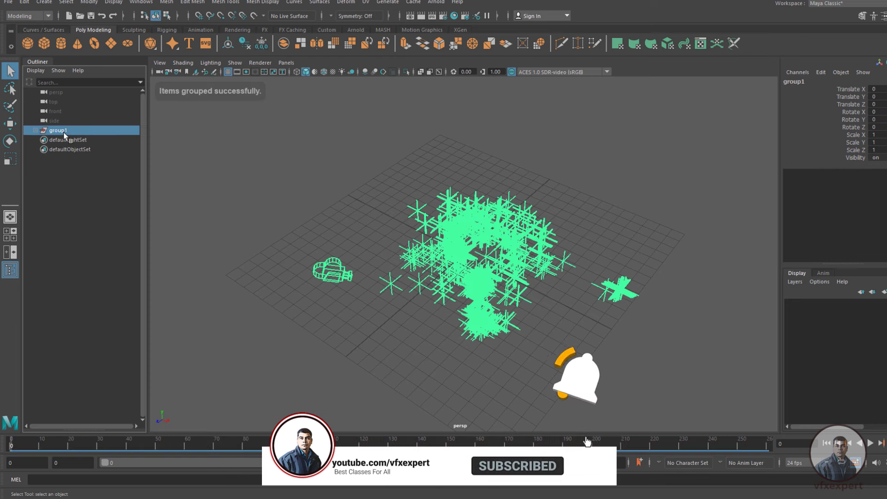
{"action": "double_click", "coordinate": [63, 132]}
{"action": "type", "text": "M"}
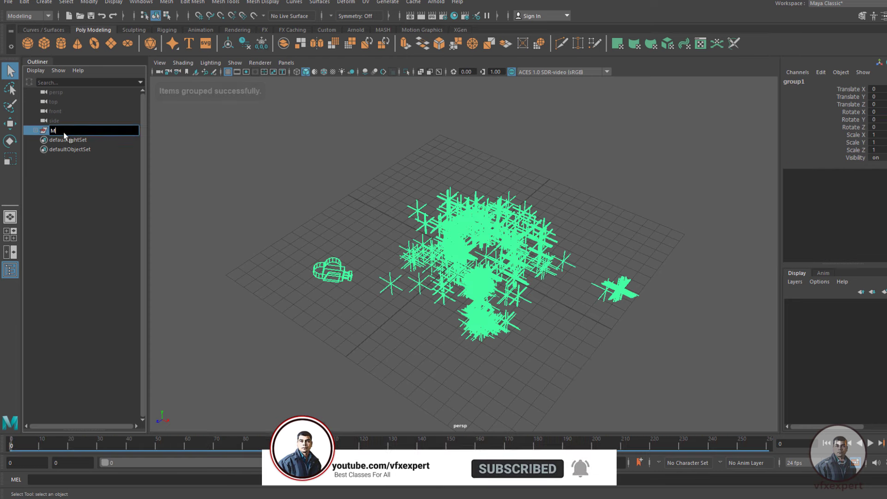
{"action": "type", "text": "ain_scene"}
{"action": "key", "text": "Return"}
{"action": "left_click", "coordinate": [64, 190]}
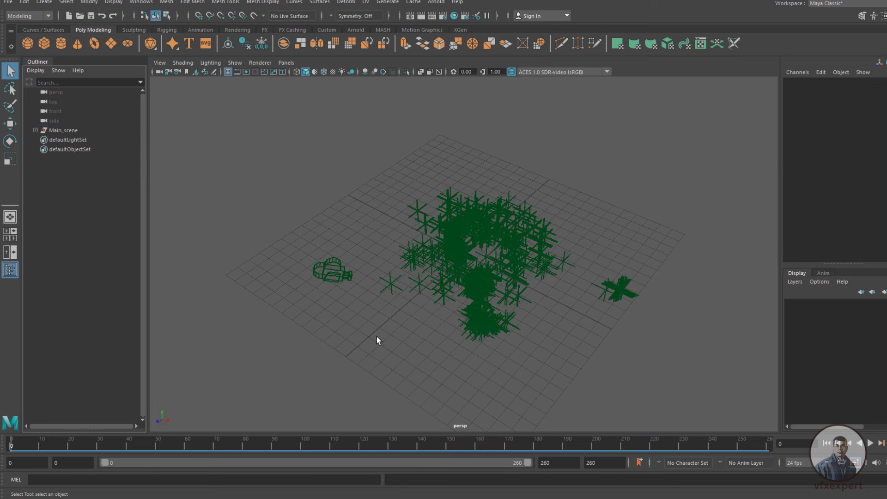
Create an image plane for Camera1 inside the Main_scene group from the camera's environment attributes
{"action": "left_click", "coordinate": [36, 131]}
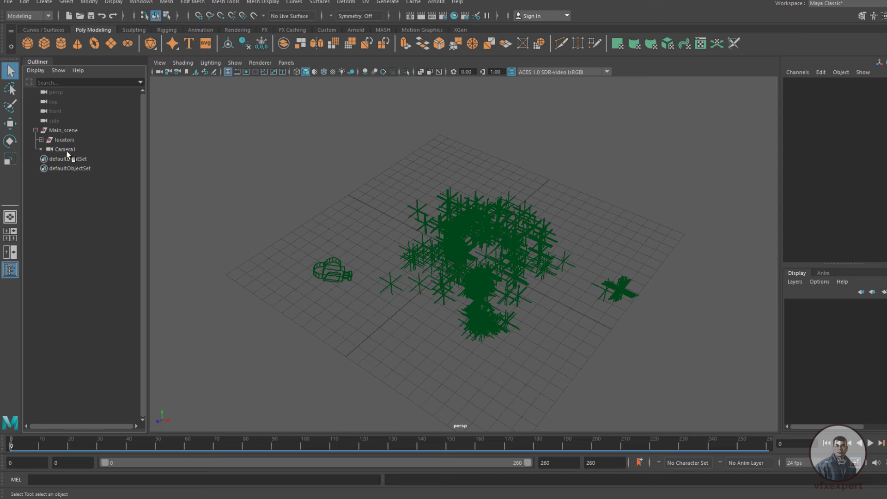
{"action": "left_click", "coordinate": [65, 150]}
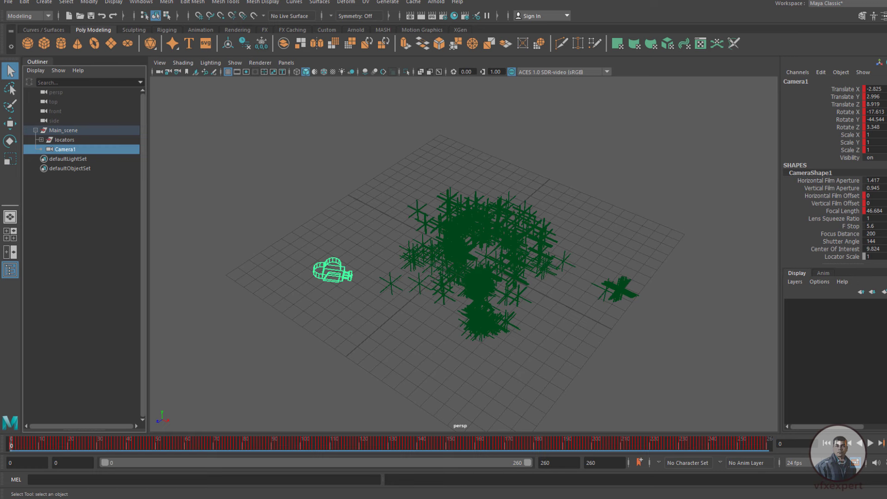
{"action": "key", "text": "ctrl+a"}
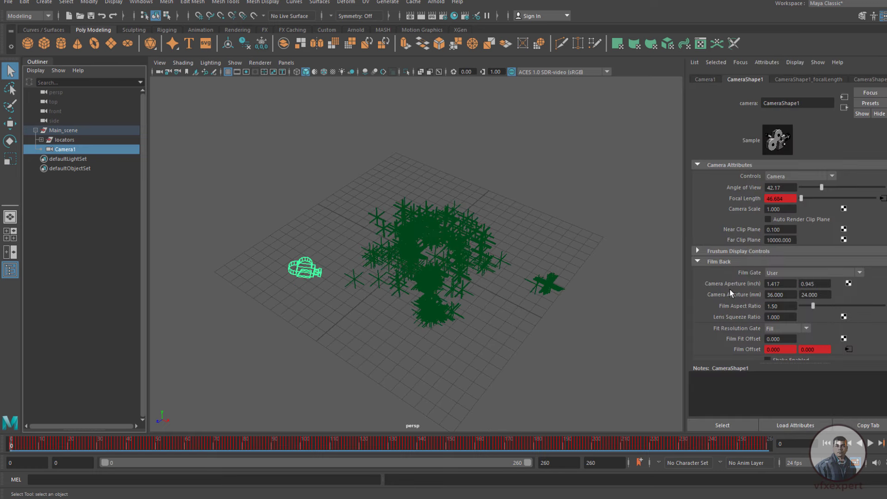
{"action": "scroll", "coordinate": [706, 299], "scroll_direction": "down", "scroll_amount": 10}
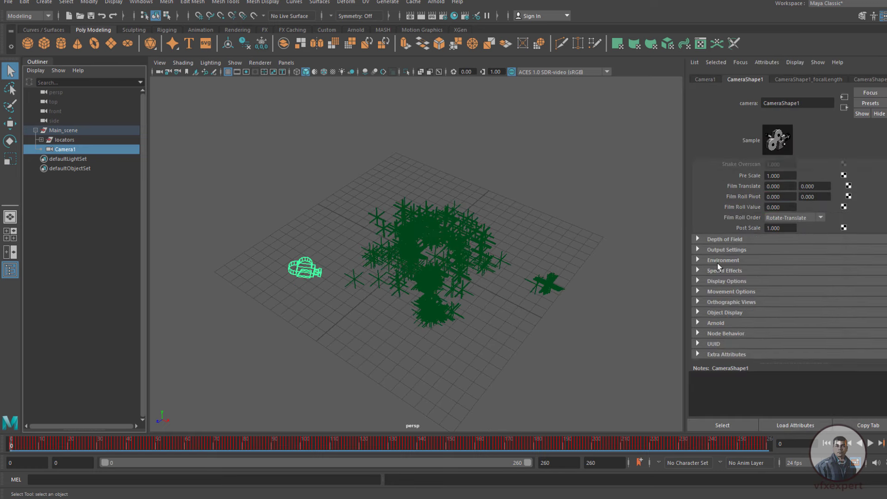
{"action": "left_click", "coordinate": [697, 260]}
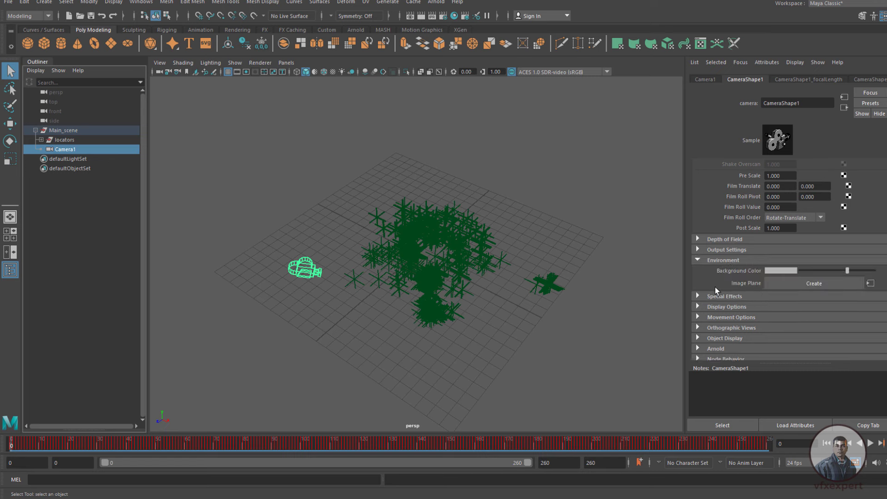
{"action": "left_click", "coordinate": [812, 285]}
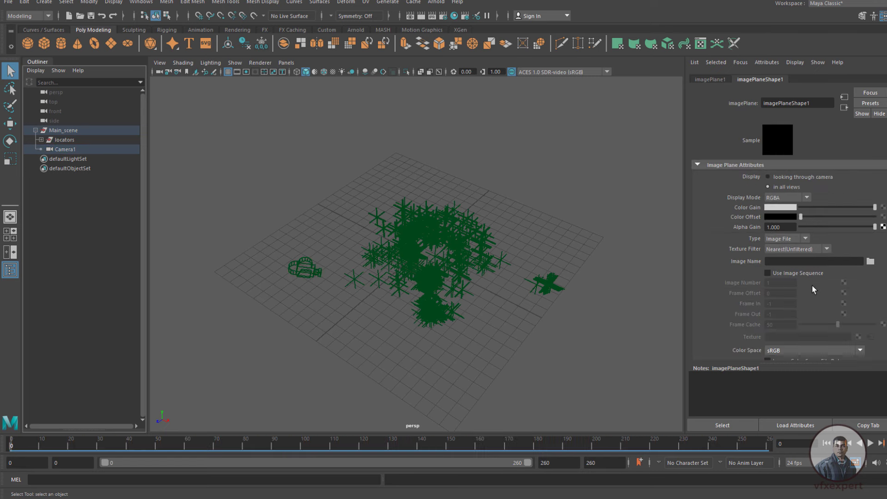
Load holding_wire_greenshot.00000.png from the Man_Holding Wire folder into the image plane and enable its use as an image sequence
{"action": "left_click", "coordinate": [870, 262]}
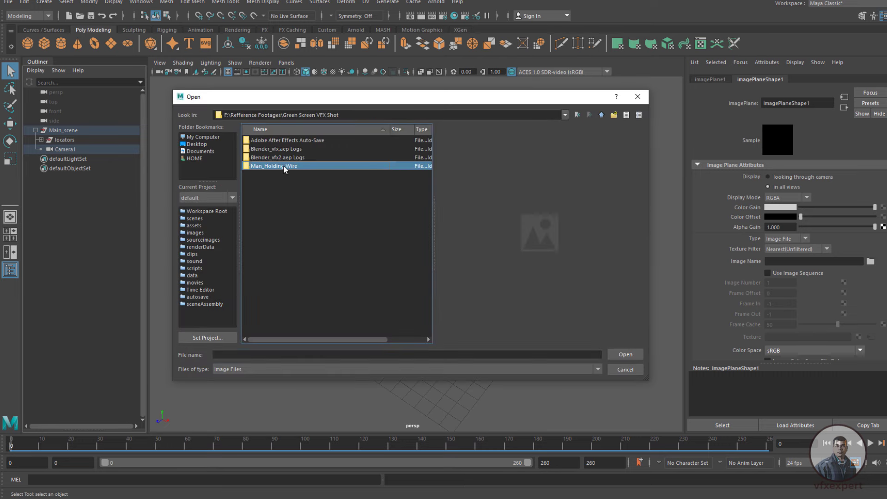
{"action": "double_click", "coordinate": [284, 165]}
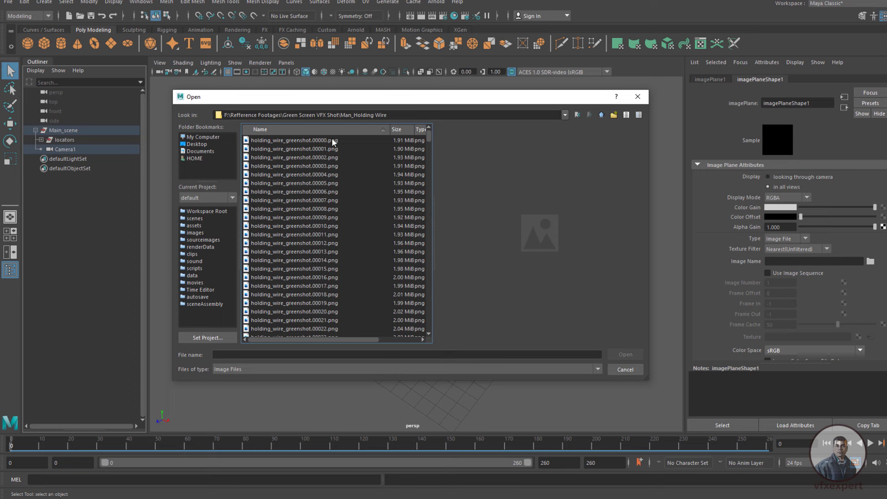
{"action": "left_click", "coordinate": [332, 140]}
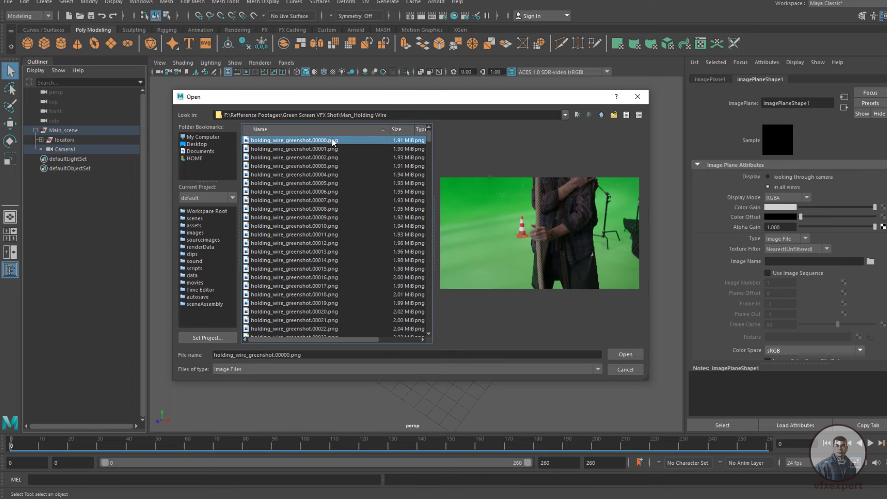
{"action": "left_click", "coordinate": [625, 354]}
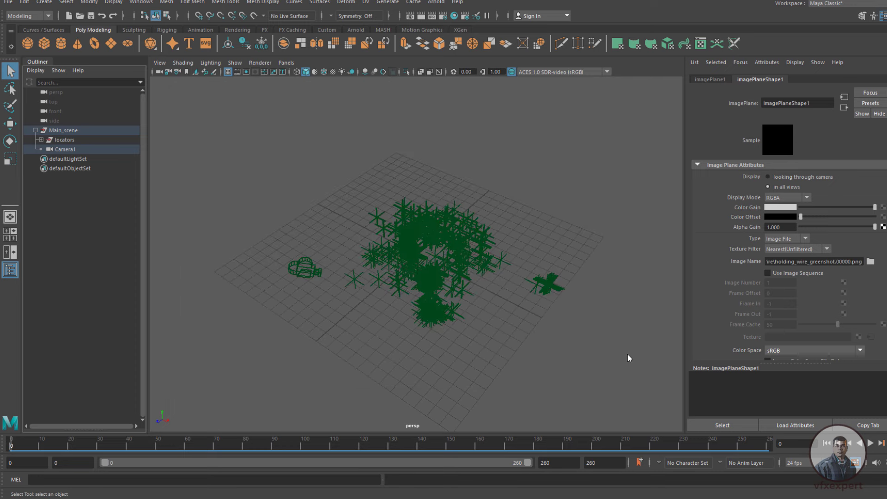
{"action": "left_click", "coordinate": [766, 272]}
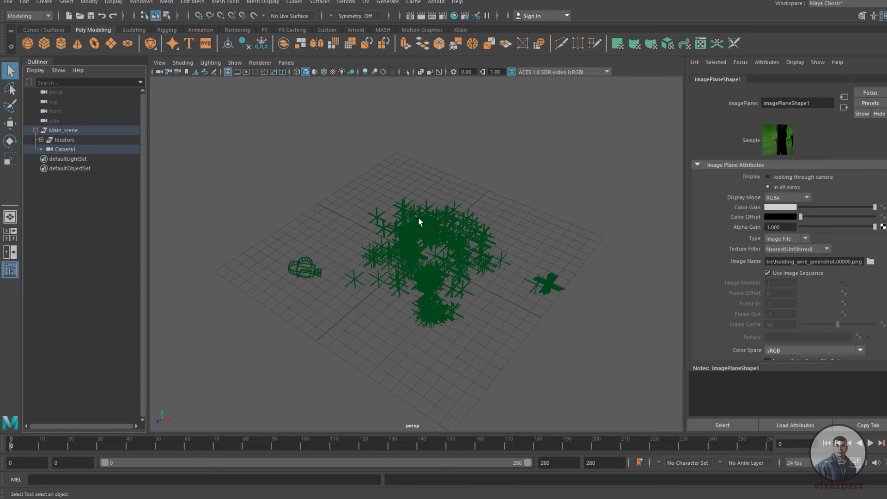
Look through Camera1 in the viewport and go to frame 24 to check the locators against the footage
{"action": "left_click", "coordinate": [417, 217]}
{"action": "left_click", "coordinate": [285, 62]}
{"action": "mouse_move", "coordinate": [312, 72]}
{"action": "left_click", "coordinate": [400, 72]}
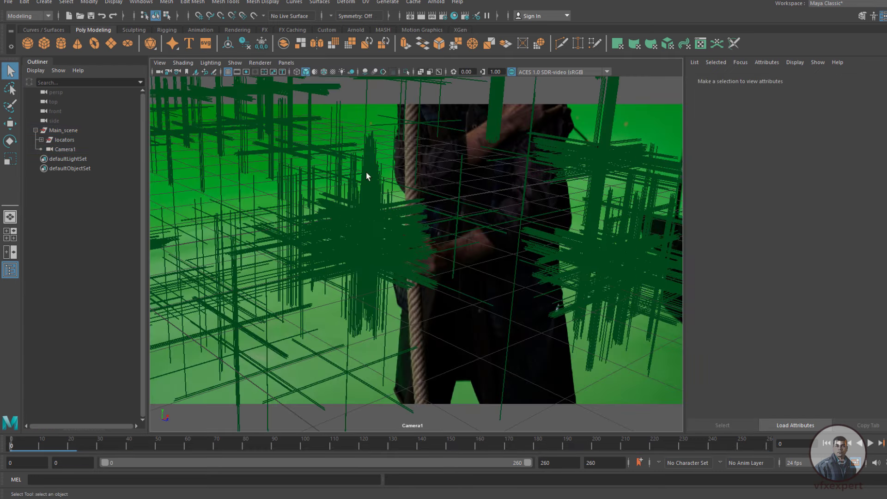
{"action": "mouse_move", "coordinate": [79, 444]}
{"action": "left_mouse_down"}
{"action": "mouse_move", "coordinate": [95, 448]}
{"action": "mouse_move", "coordinate": [74, 446]}
{"action": "mouse_move", "coordinate": [82, 446]}
{"action": "left_mouse_up"}
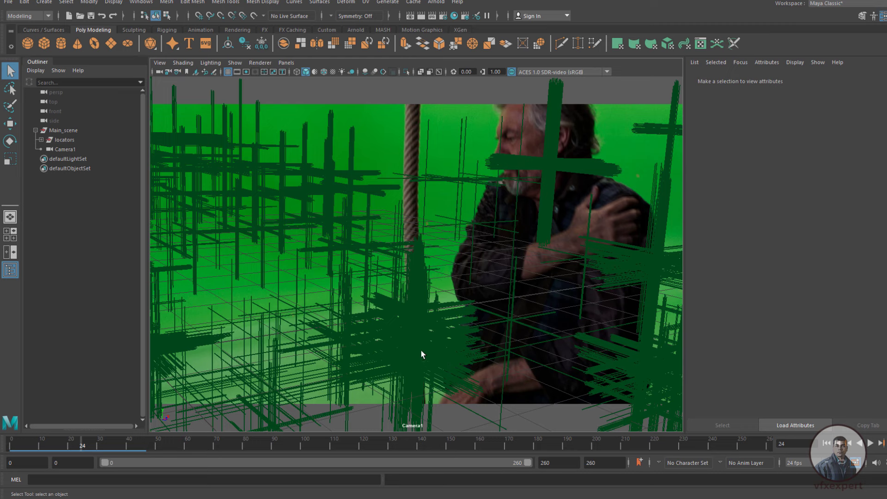
Select every locator in the locators group and reduce their X, Y and Z scale uniformly so they appear as small markers
{"action": "left_click", "coordinate": [41, 140]}
{"action": "left_click", "coordinate": [72, 149]}
{"action": "left_click_drag", "start_coordinate": [143, 101], "coordinate": [140, 418]}
{"action": "left_click", "coordinate": [74, 387], "text": "shift"}
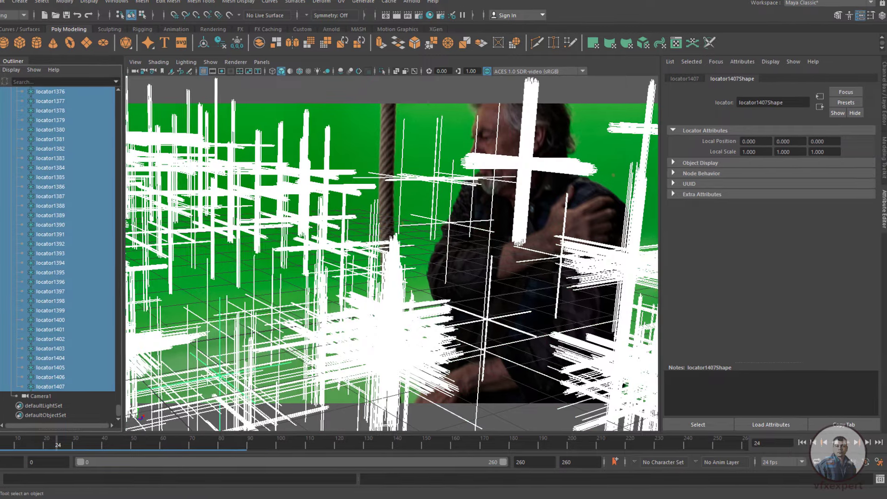
{"action": "key", "text": "ctrl+a"}
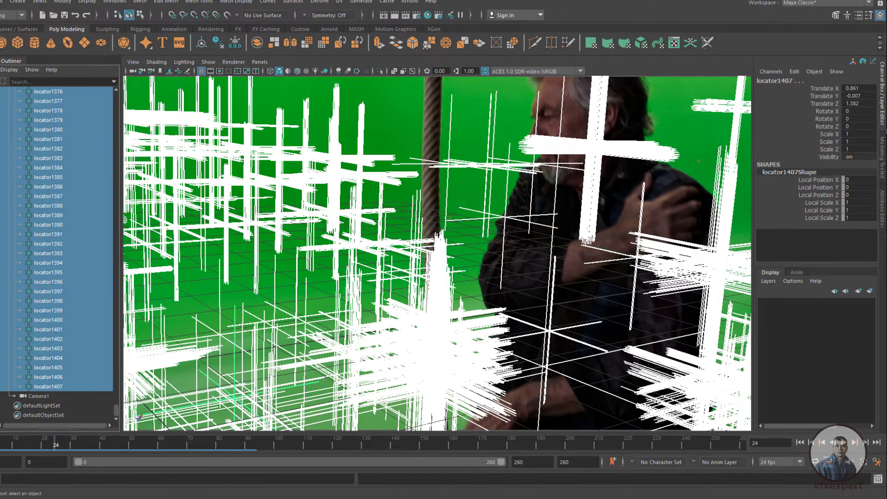
{"action": "left_click_drag", "start_coordinate": [850, 134], "coordinate": [853, 150]}
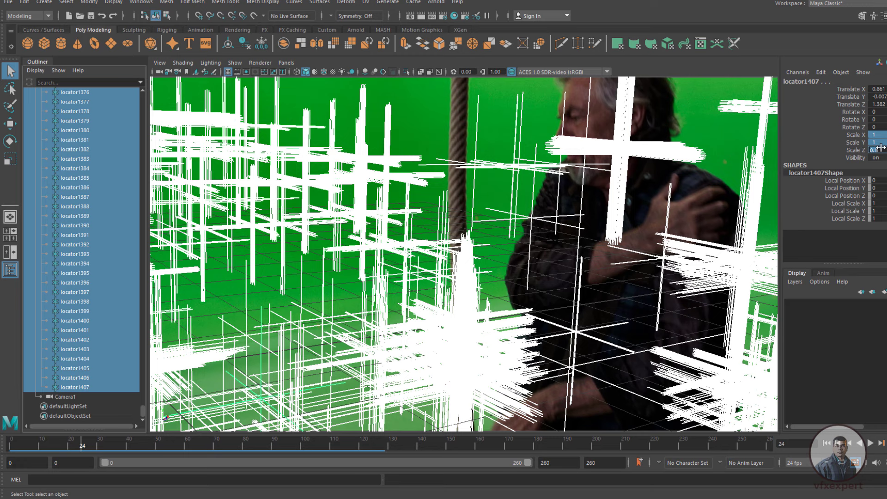
{"action": "key", "text": "Return"}
{"action": "left_click", "coordinate": [749, 159]}
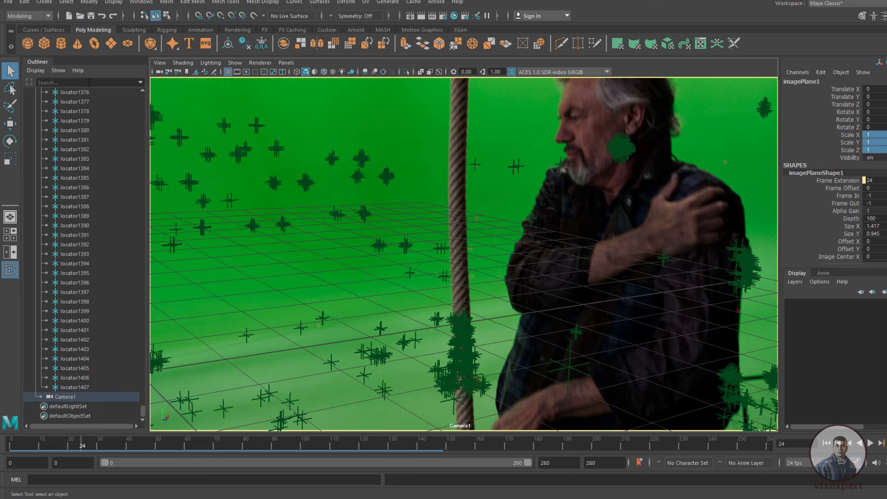
Save the scene under the name greenshot_scene_v001 on the H: drive as a Maya ASCII file
{"action": "left_click", "coordinate": [11, 3]}
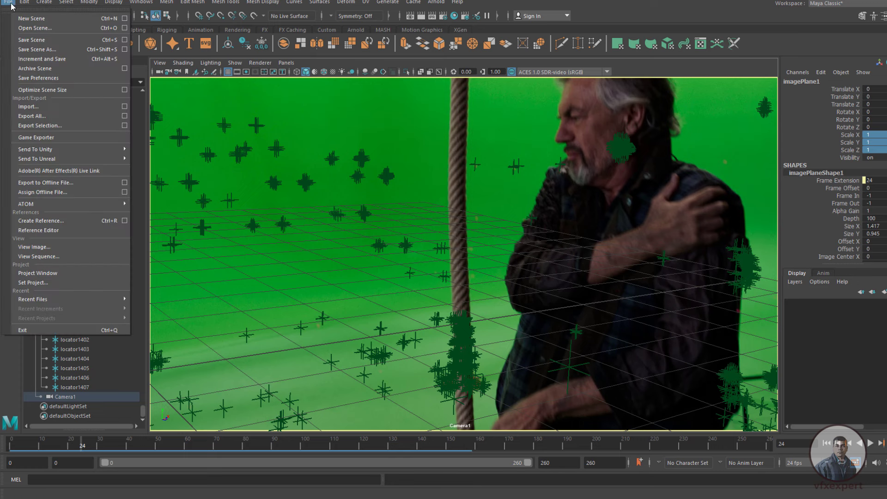
{"action": "left_click", "coordinate": [64, 49]}
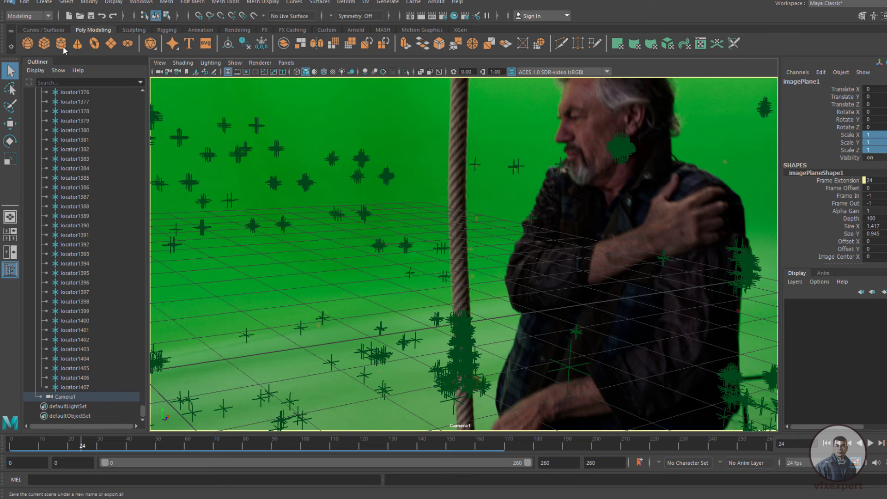
{"action": "left_click", "coordinate": [210, 137]}
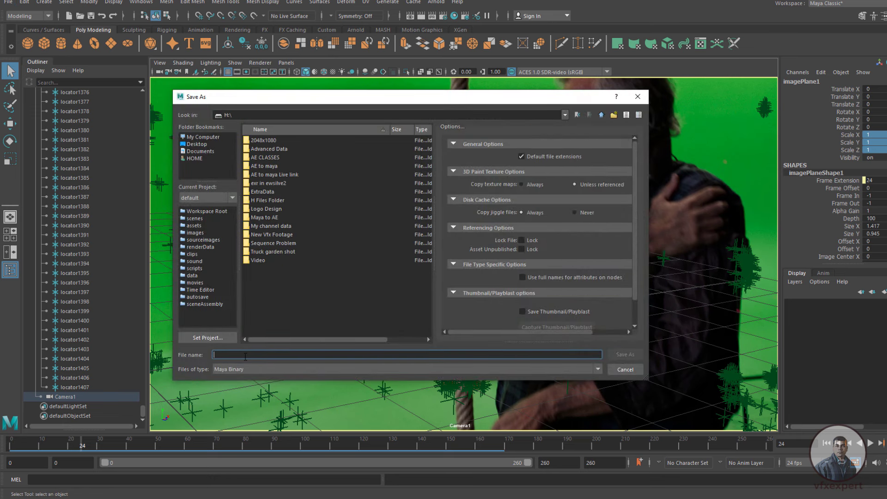
{"action": "type", "text": "greenshot_scene_v001"}
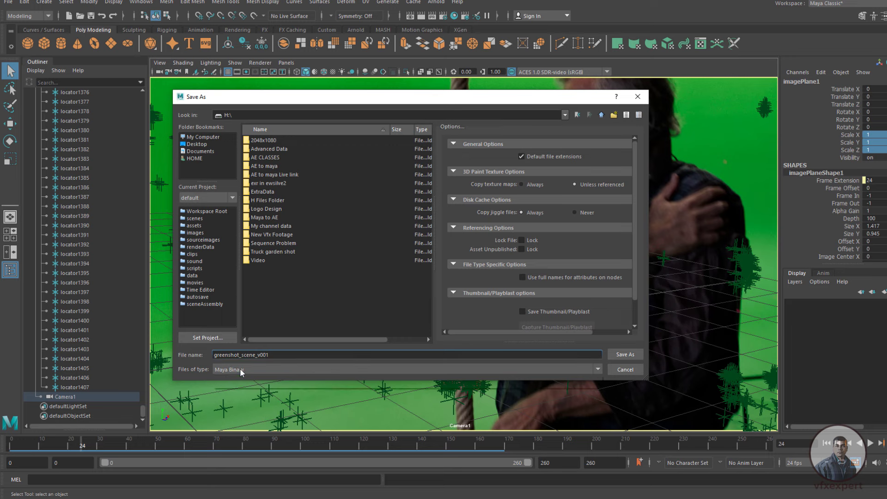
{"action": "left_click", "coordinate": [240, 369]}
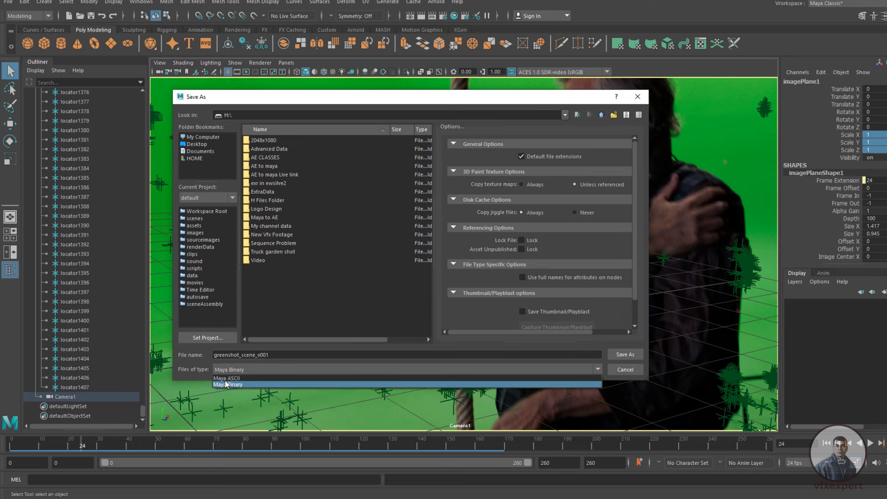
{"action": "left_click", "coordinate": [230, 378]}
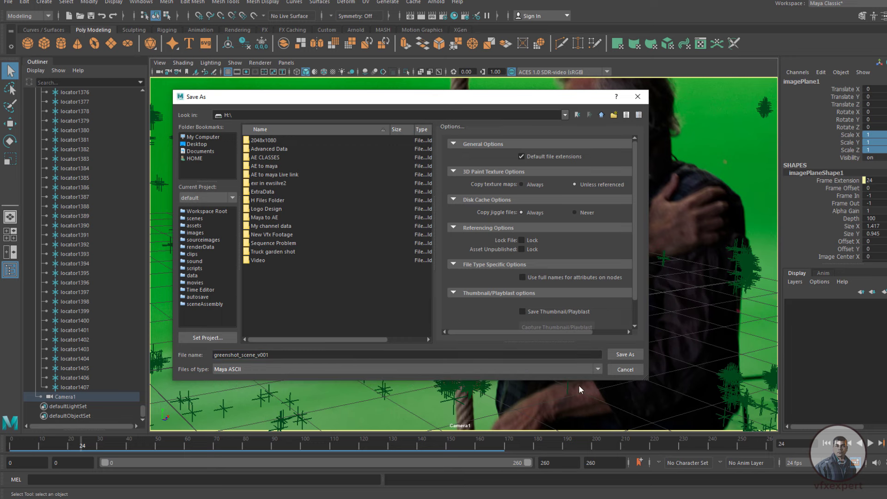
{"action": "left_click", "coordinate": [624, 355]}
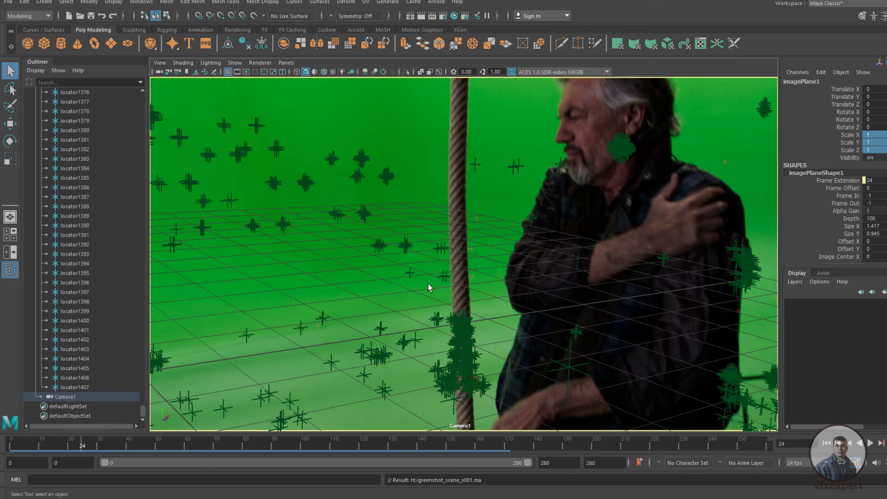
Scrub through the shot to check the locators against the footage, stop at frame 133 and save the scene
{"action": "left_click_drag", "start_coordinate": [82, 446], "coordinate": [659, 437]}
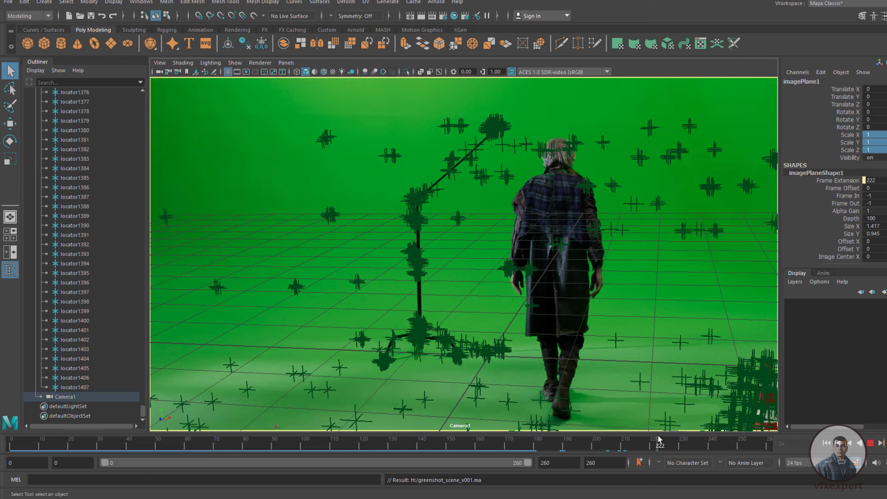
{"action": "left_click_drag", "start_coordinate": [476, 449], "coordinate": [400, 449]}
{"action": "key", "text": "ctrl+s"}
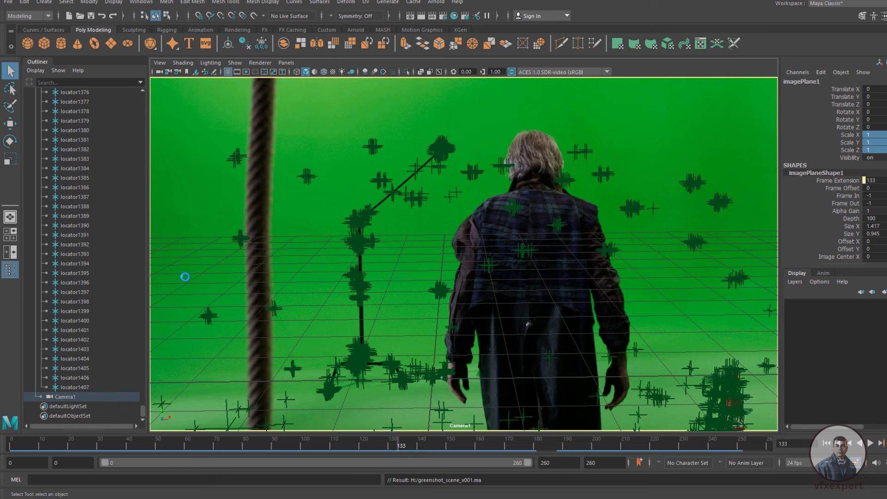
Collapse the locators group and lock all of Camera1's transform and shape channels
{"action": "left_click_drag", "start_coordinate": [143, 411], "coordinate": [149, 97]}
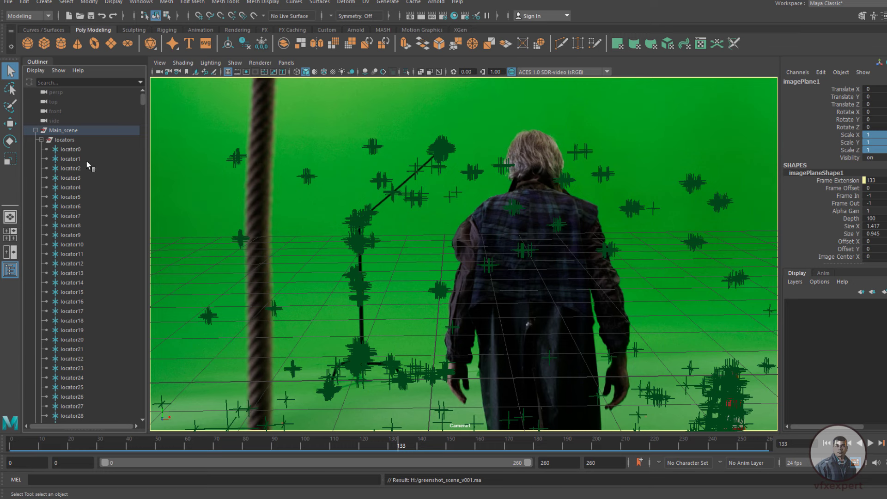
{"action": "left_click", "coordinate": [41, 139]}
{"action": "left_click", "coordinate": [65, 149]}
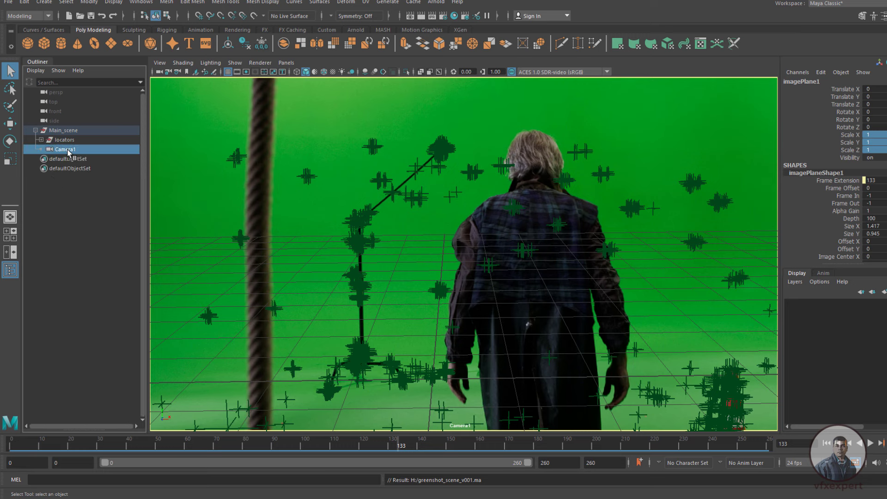
{"action": "left_click_drag", "start_coordinate": [849, 88], "coordinate": [851, 248]}
{"action": "right_click", "coordinate": [850, 246]}
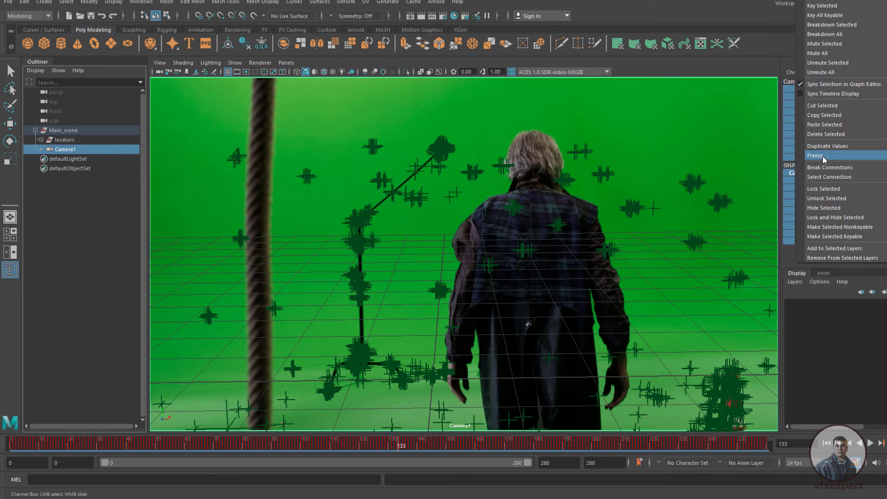
{"action": "left_click", "coordinate": [823, 190]}
{"action": "left_click", "coordinate": [758, 179]}
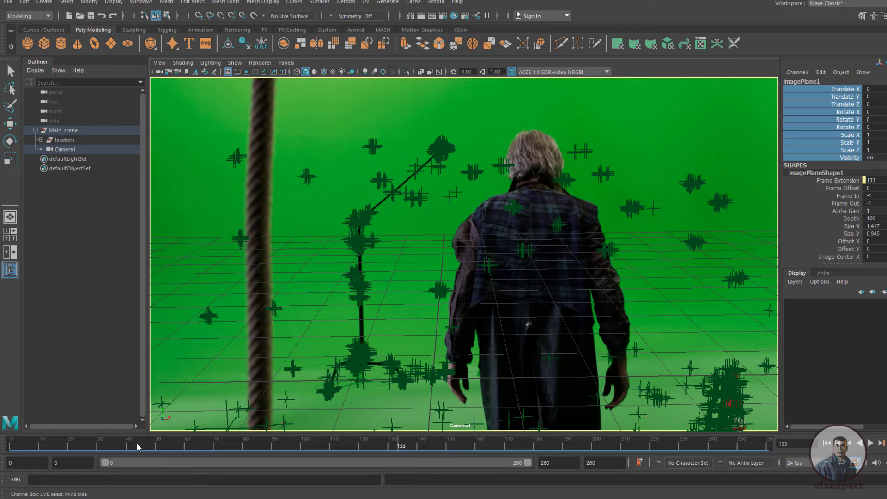
At frame 224, show a widened Camera1 view beside a perspective view that frames the locators and the camera
{"action": "left_click_drag", "start_coordinate": [78, 448], "coordinate": [663, 443]}
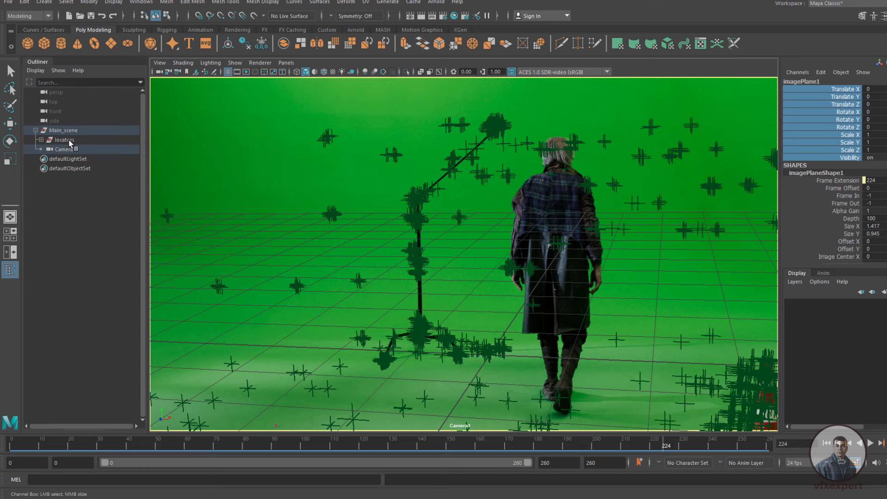
{"action": "left_click", "coordinate": [10, 252]}
{"action": "left_click", "coordinate": [286, 63]}
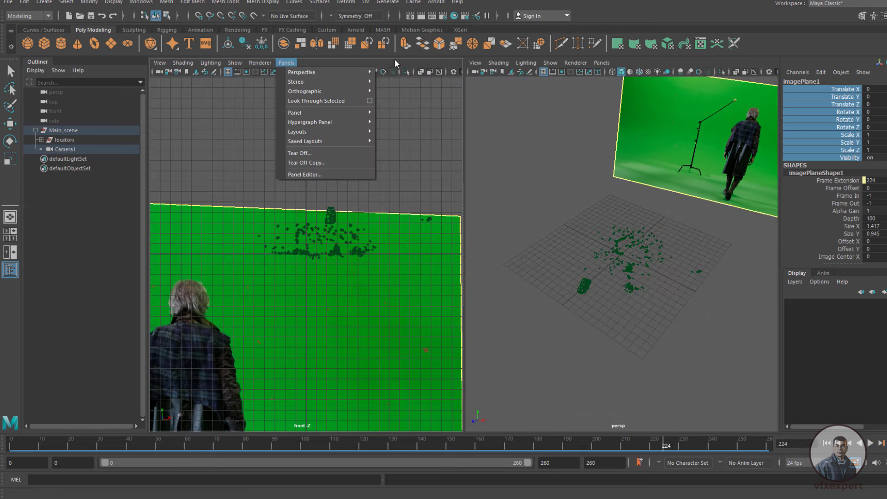
{"action": "mouse_move", "coordinate": [323, 72]}
{"action": "left_click", "coordinate": [393, 72]}
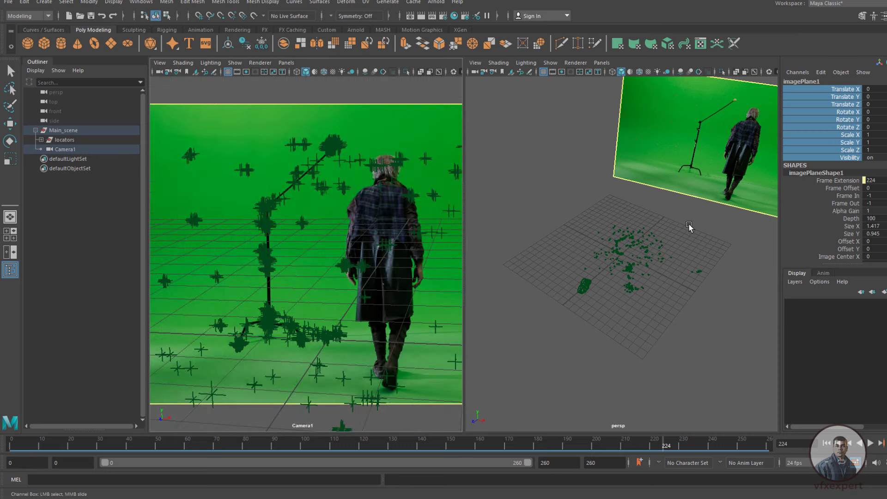
{"action": "left_click_drag", "start_coordinate": [709, 356], "coordinate": [648, 372], "text": "alt"}
{"action": "scroll", "coordinate": [670, 344], "scroll_direction": "up", "scroll_amount": 5}
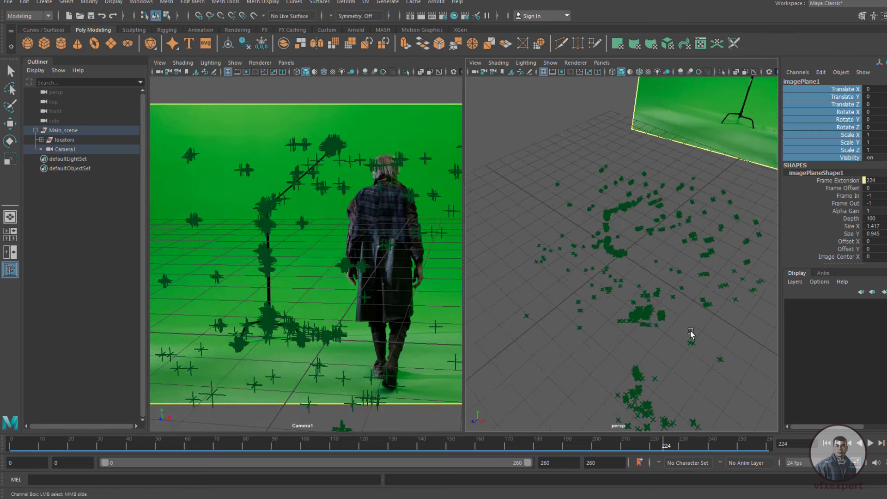
{"action": "mouse_move", "coordinate": [691, 335]}
{"action": "left_mouse_down", "text": "alt"}
{"action": "mouse_move", "coordinate": [695, 323]}
{"action": "mouse_move", "coordinate": [685, 322]}
{"action": "left_mouse_up", "text": "alt"}
{"action": "left_click_drag", "start_coordinate": [464, 327], "coordinate": [509, 326]}
{"action": "mouse_move", "coordinate": [713, 307]}
{"action": "left_mouse_down", "text": "alt"}
{"action": "mouse_move", "coordinate": [705, 309]}
{"action": "mouse_move", "coordinate": [713, 307]}
{"action": "left_mouse_up", "text": "alt"}
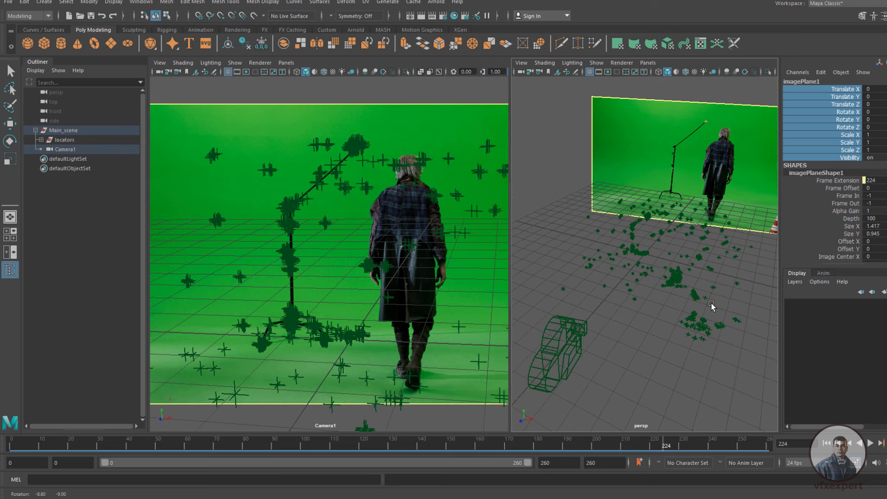
Create a polygon plane among the locators and scale it uniformly to about 20.3 to cover the ground area
{"action": "left_click", "coordinate": [95, 43]}
{"action": "left_click_drag", "start_coordinate": [639, 249], "coordinate": [647, 257]}
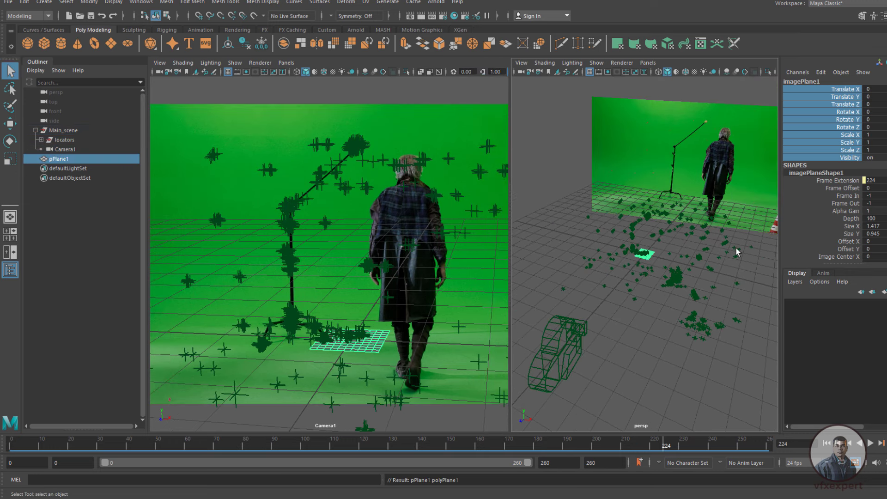
{"action": "key", "text": "r"}
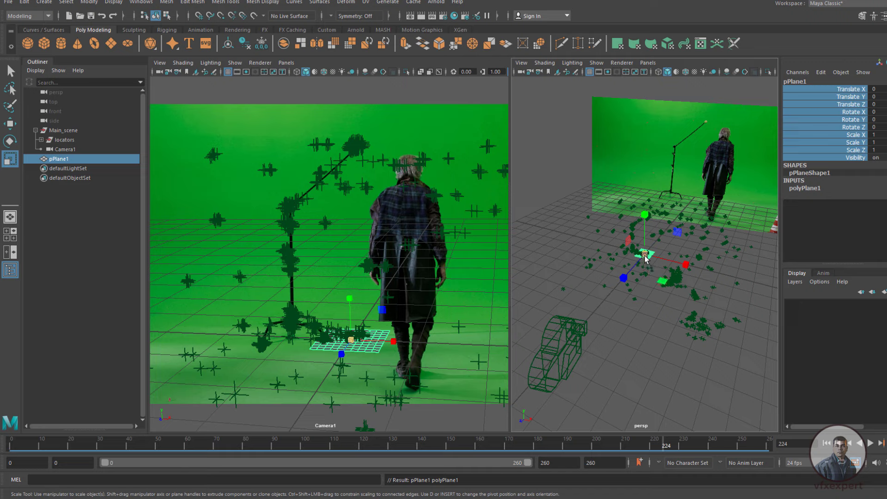
{"action": "left_click_drag", "start_coordinate": [644, 254], "coordinate": [804, 363]}
{"action": "scroll", "coordinate": [687, 349], "scroll_direction": "down", "scroll_amount": 4}
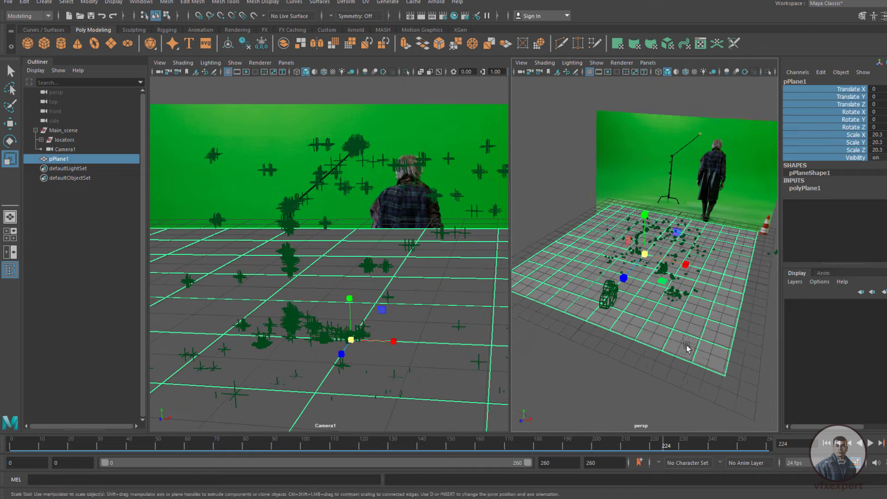
{"action": "left_click_drag", "start_coordinate": [686, 348], "coordinate": [713, 333], "text": "alt"}
Raise the transparency of the plane's lambert1 material to about three fifths so the footage shows through
{"action": "key", "text": "ctrl+a"}
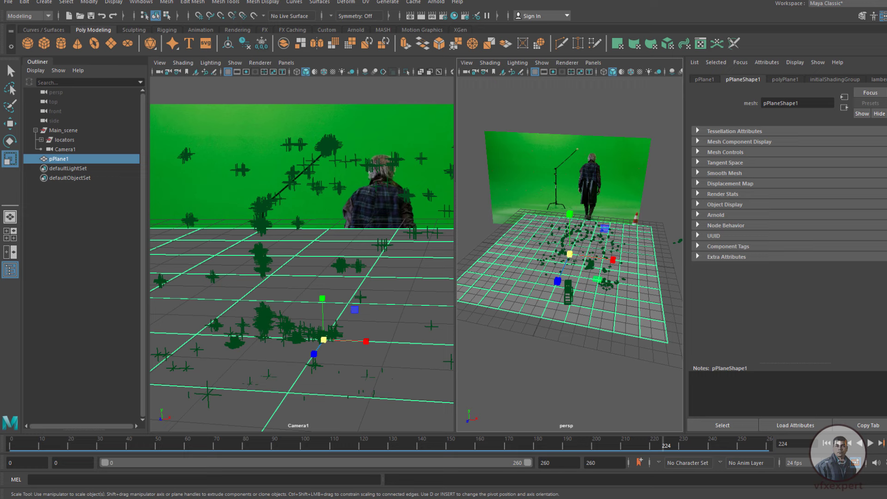
{"action": "left_click", "coordinate": [879, 80]}
{"action": "left_click_drag", "start_coordinate": [802, 200], "coordinate": [844, 207]}
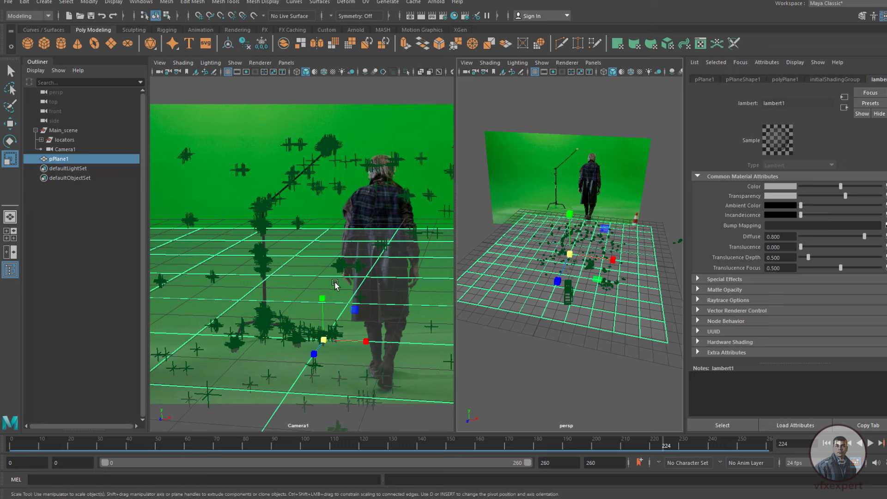
Hide the grid and overlay wireframe on shaded in the Camera1 view, zooming out in 2D to check the plane at frame 144
{"action": "left_click", "coordinate": [229, 73]}
{"action": "key", "text": "alt+5"}
{"action": "left_click_drag", "start_coordinate": [228, 444], "coordinate": [593, 421]}
{"action": "key", "text": "backslash"}
{"action": "scroll", "coordinate": [350, 299], "scroll_direction": "down", "scroll_amount": 1}
{"action": "right_click_drag", "start_coordinate": [350, 299], "coordinate": [292, 262]}
{"action": "left_click", "coordinate": [431, 449]}
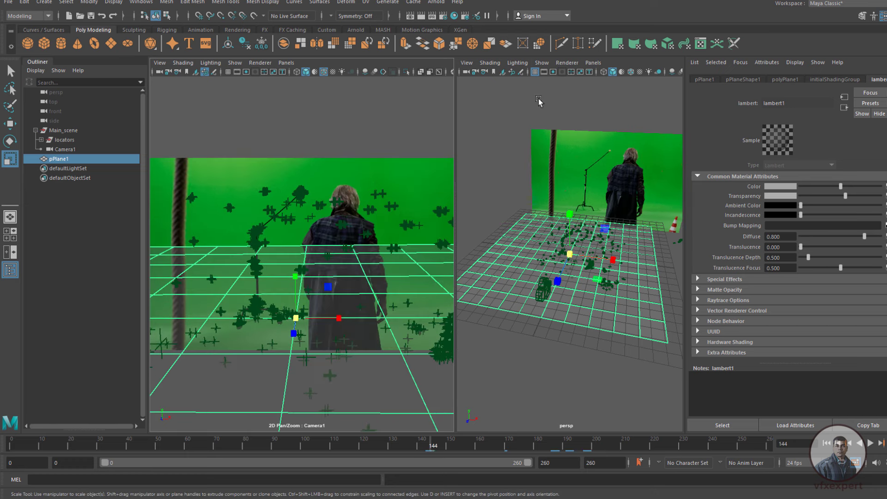
Set the render image size to 1920 x 1080 and turn on the resolution gate in the Camera1 view
{"action": "left_click", "coordinate": [444, 17]}
{"action": "scroll", "coordinate": [229, 305], "scroll_direction": "down", "scroll_amount": 5}
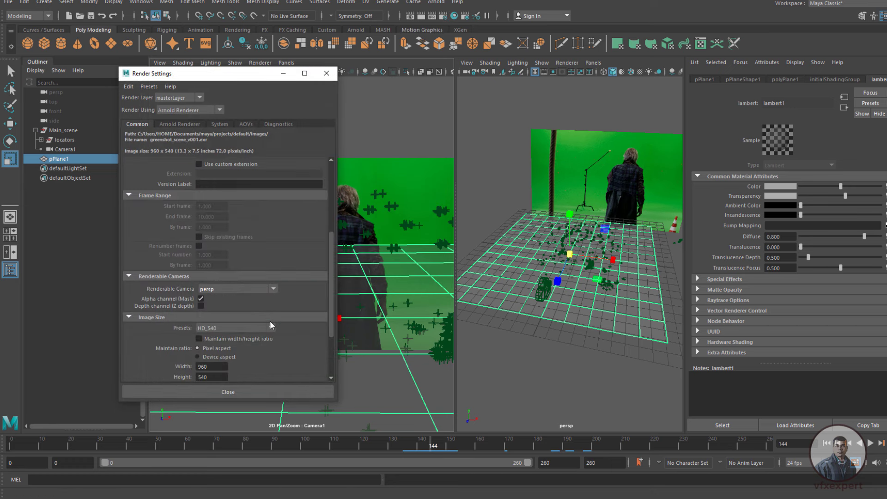
{"action": "double_click", "coordinate": [209, 288]}
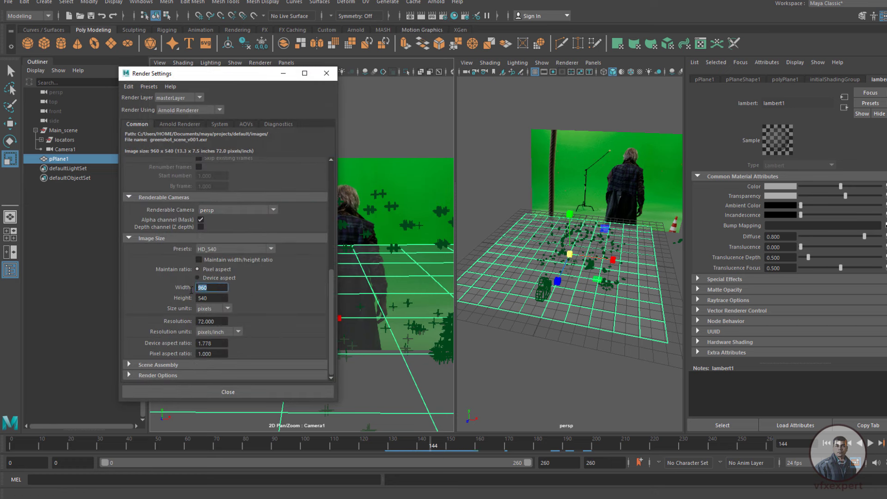
{"action": "type", "text": "80"}
{"action": "key", "text": "Return"}
{"action": "left_click", "coordinate": [243, 391]}
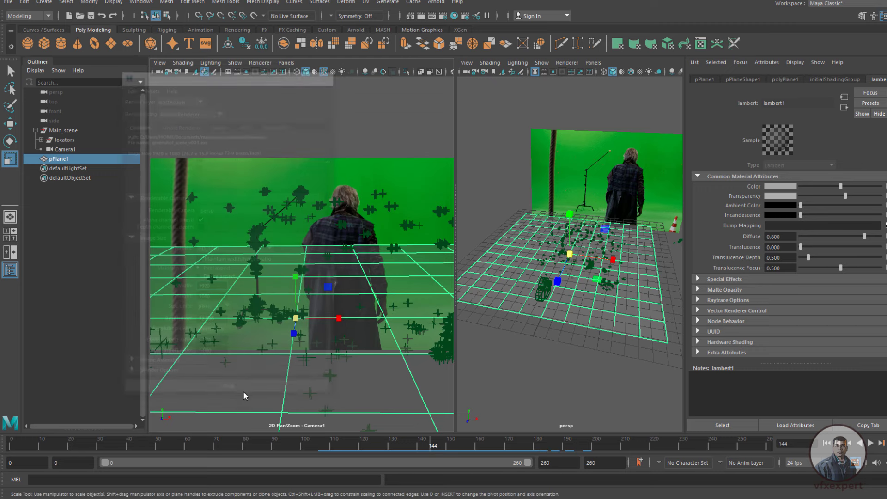
{"action": "left_click", "coordinate": [246, 72]}
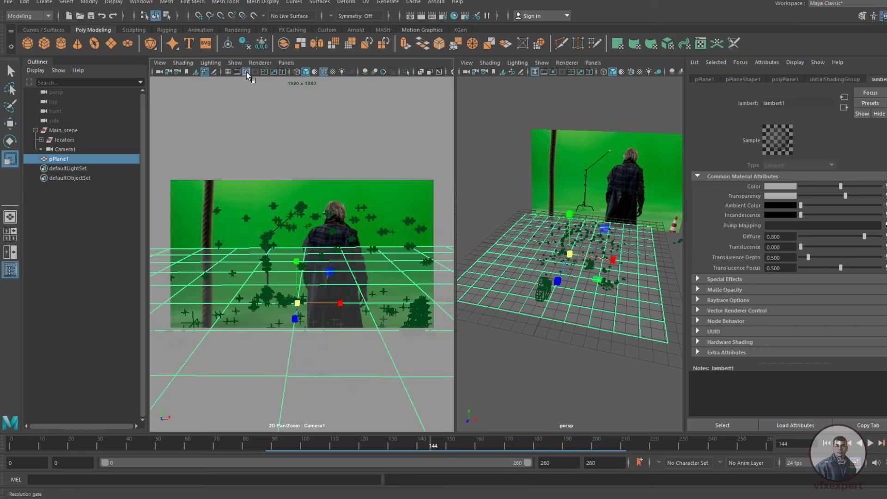
Deselect the plane and check its alignment with the footage at frame 96 and across the timeline
{"action": "left_click", "coordinate": [290, 449]}
{"action": "left_click", "coordinate": [522, 183]}
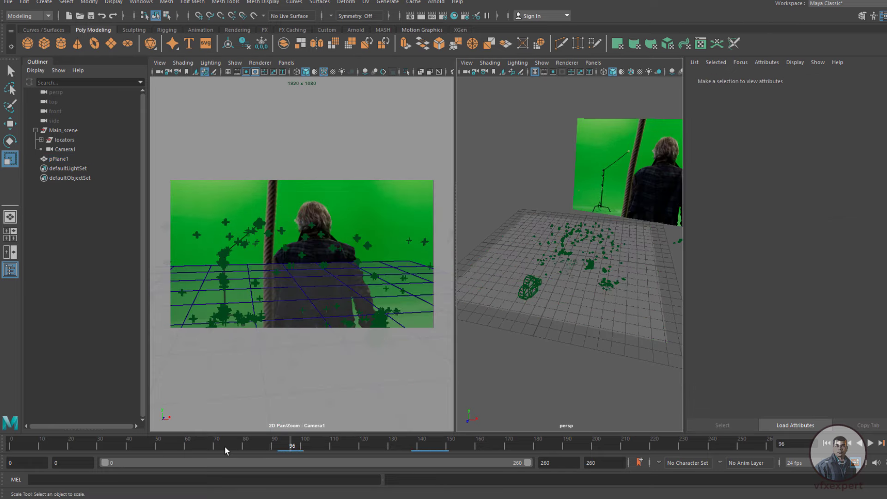
{"action": "left_click_drag", "start_coordinate": [225, 447], "coordinate": [220, 447]}
Scale the ground plane down slightly and uniformly at frame 243, leaving it deselected
{"action": "left_click", "coordinate": [554, 277]}
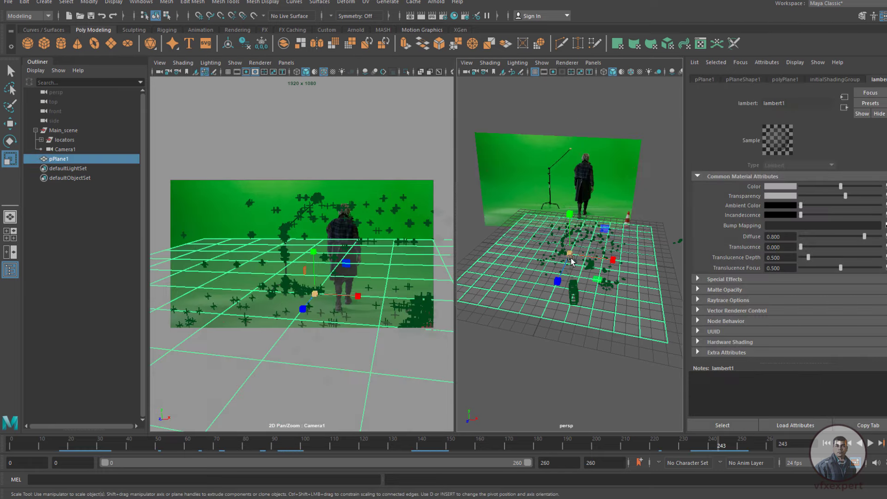
{"action": "left_click_drag", "start_coordinate": [570, 254], "coordinate": [553, 238]}
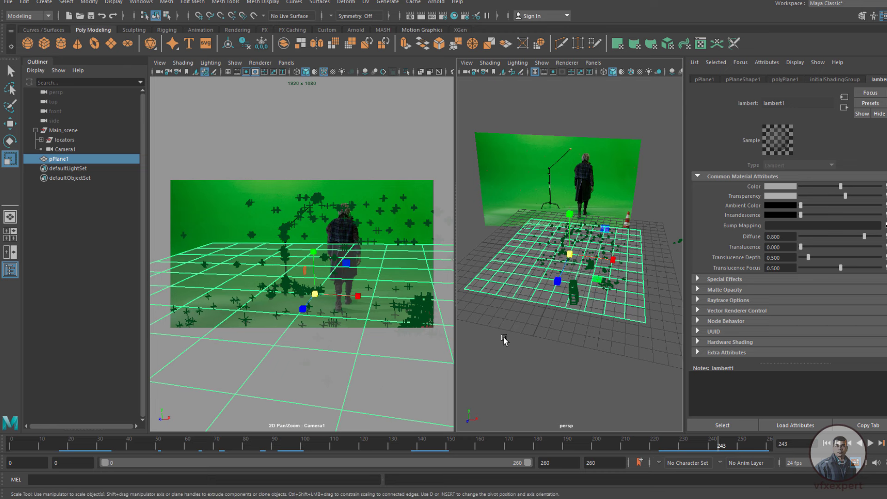
{"action": "left_click", "coordinate": [50, 190]}
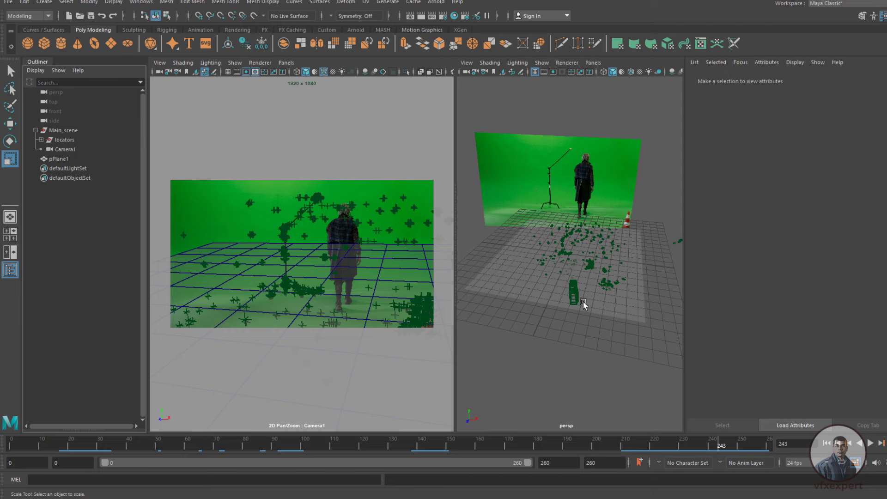
Inspect the locators against the ground plane in the perspective view and widen the Camera1 view
{"action": "scroll", "coordinate": [575, 233], "scroll_direction": "up", "scroll_amount": 5}
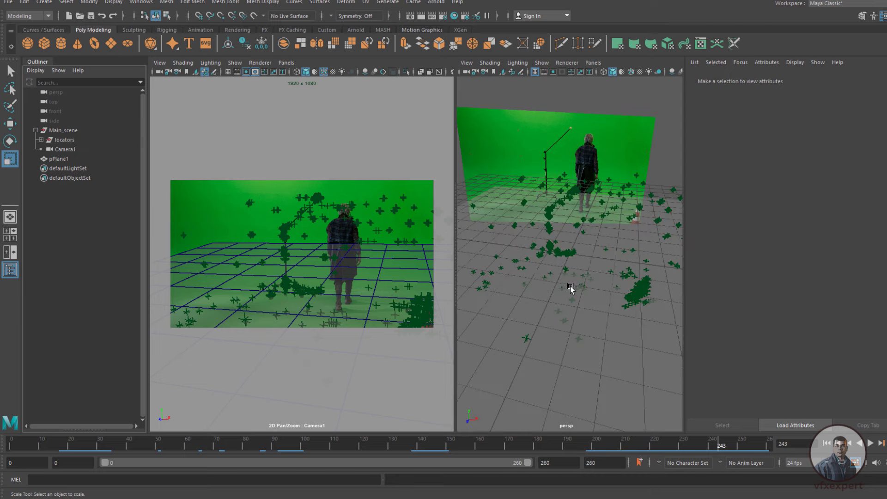
{"action": "left_click_drag", "start_coordinate": [571, 290], "coordinate": [620, 306], "text": "alt"}
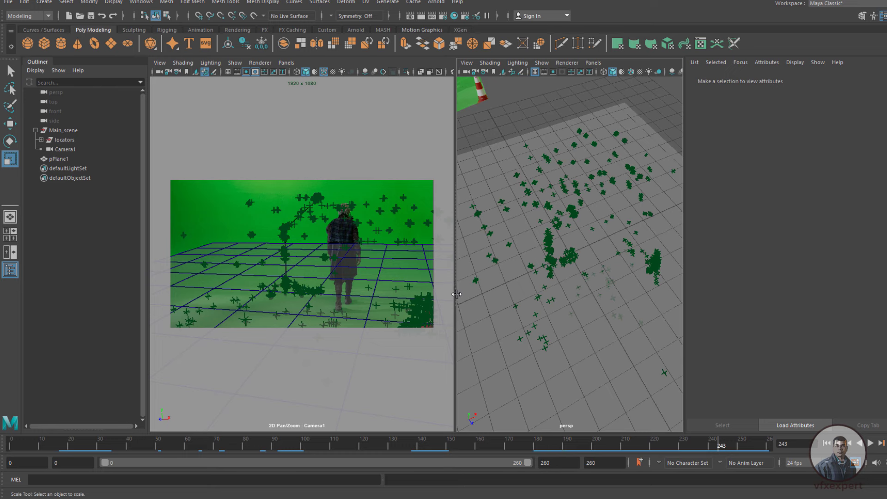
{"action": "left_click_drag", "start_coordinate": [456, 293], "coordinate": [530, 298]}
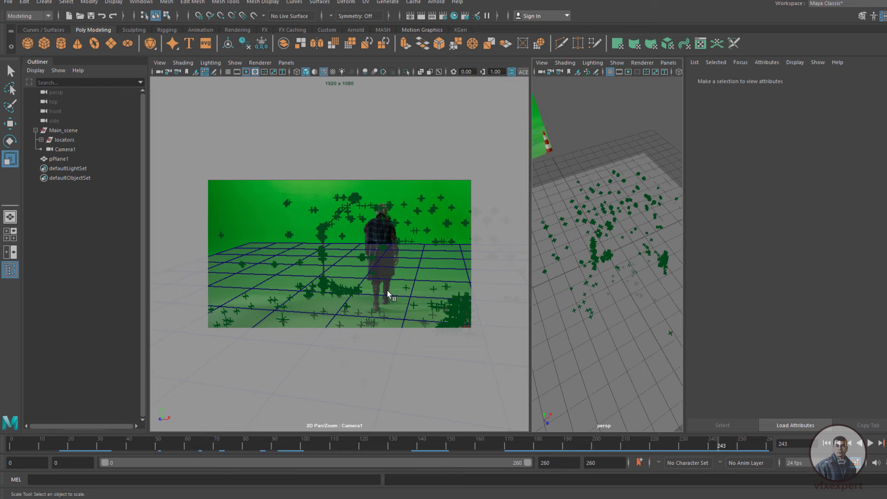
Add a small cube and move it onto the light stand above the ground plane in the Camera1 view
{"action": "scroll", "coordinate": [365, 273], "scroll_direction": "up", "scroll_amount": 4}
{"action": "left_click_drag", "start_coordinate": [361, 307], "coordinate": [315, 262]}
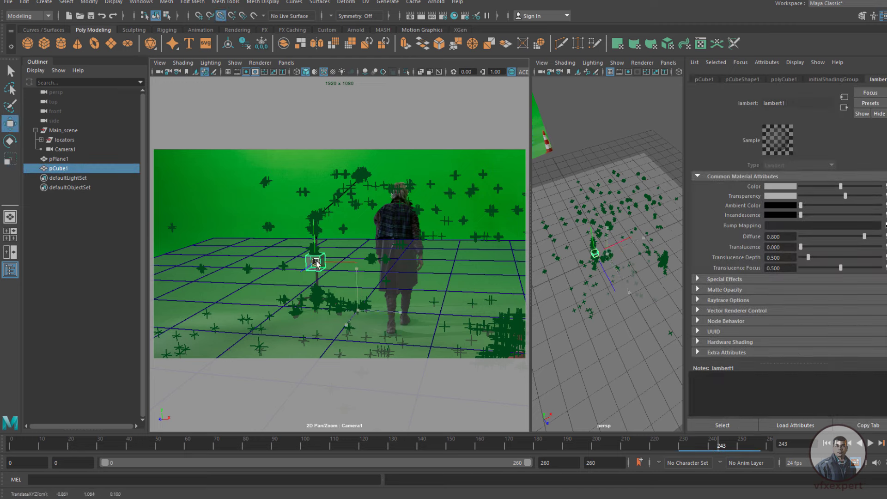
{"action": "left_click_drag", "start_coordinate": [600, 319], "coordinate": [605, 277], "text": "alt"}
Stretch the cube vertically to a Y scale of about 2.061 so that it forms a pillar along the light stand
{"action": "key", "text": "r"}
{"action": "left_click_drag", "start_coordinate": [592, 193], "coordinate": [591, 87]}
{"action": "left_click_drag", "start_coordinate": [608, 332], "coordinate": [663, 311], "text": "alt"}
{"action": "left_click", "coordinate": [663, 311]}
{"action": "key", "text": "ctrl+z"}
{"action": "left_click_drag", "start_coordinate": [594, 193], "coordinate": [595, 222]}
{"action": "left_click_drag", "start_coordinate": [612, 273], "coordinate": [665, 426], "text": "alt"}
{"action": "scroll", "coordinate": [614, 311], "scroll_direction": "up", "scroll_amount": 4}
{"action": "left_click", "coordinate": [325, 254]}
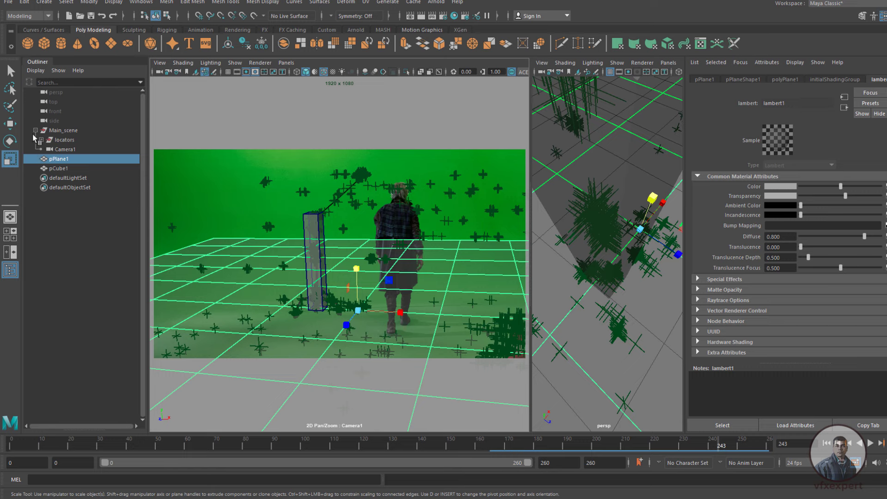
Add the locators group to a new display layer and hide that layer
{"action": "left_click", "coordinate": [64, 139]}
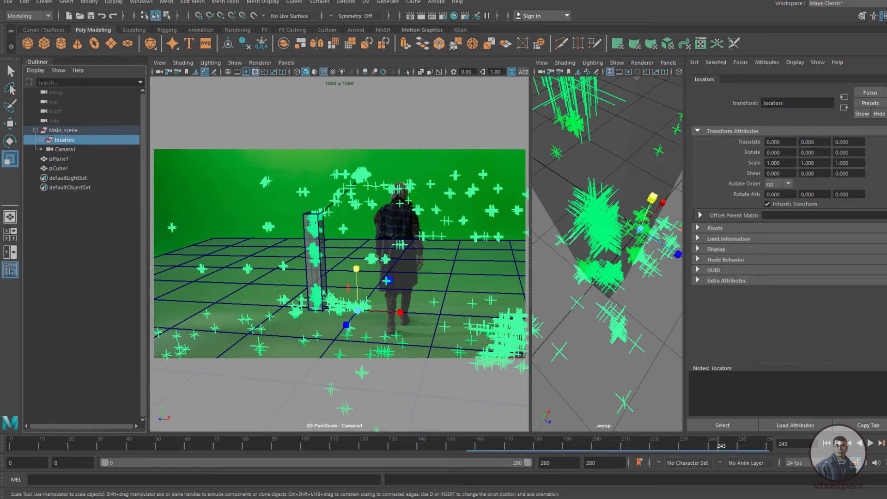
{"action": "key", "text": "ctrl+a"}
{"action": "left_click", "coordinate": [883, 292]}
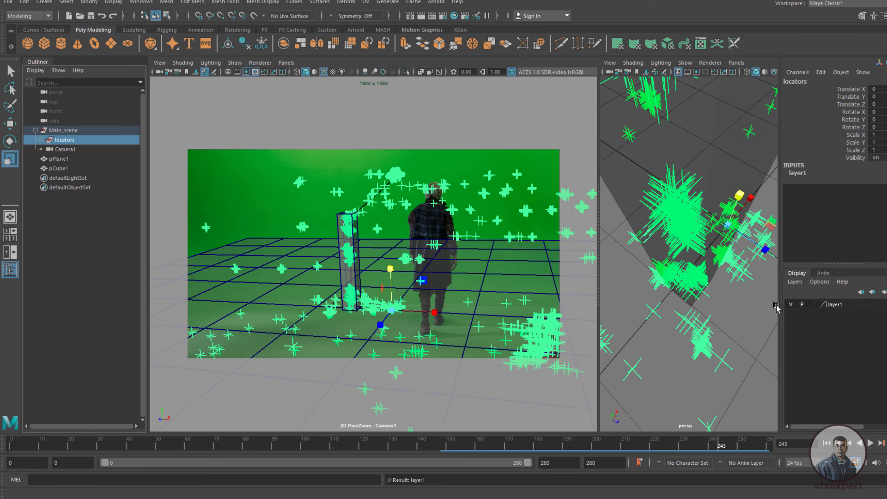
{"action": "left_click", "coordinate": [790, 305]}
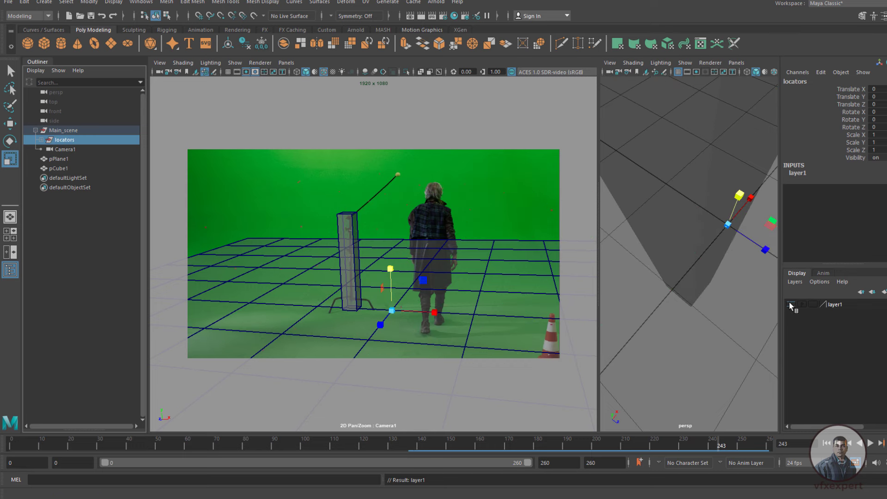
Nudge the pillar cube along X to -0.851 over the light stand and check its alignment across the timeline
{"action": "left_click", "coordinate": [354, 228]}
{"action": "key", "text": "w"}
{"action": "left_click_drag", "start_coordinate": [399, 267], "coordinate": [396, 266]}
{"action": "left_click_drag", "start_coordinate": [369, 443], "coordinate": [467, 425]}
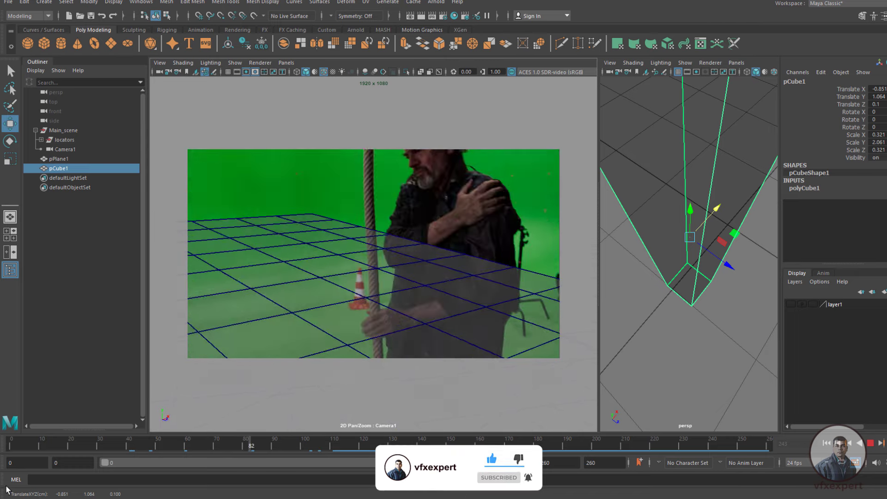
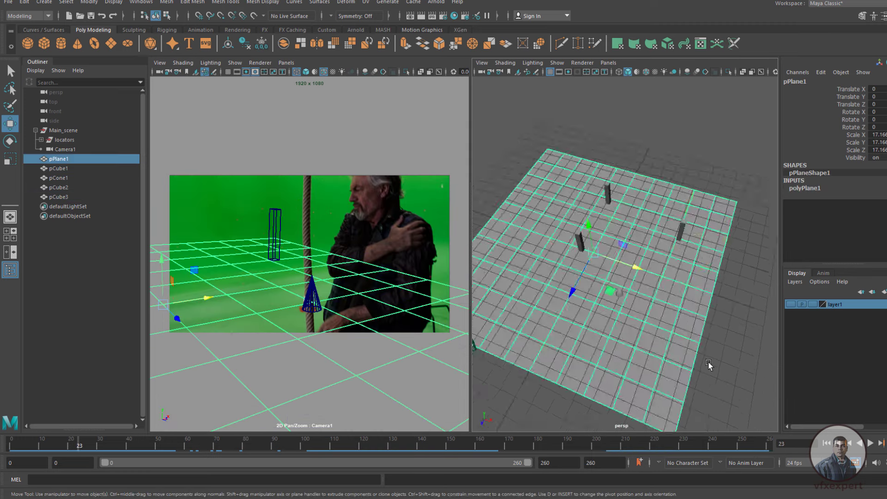
Extrude the ground plane's border edges upward with a Local Translate Z of about 5.239 and check the walls at frame 0
{"action": "left_click_drag", "start_coordinate": [708, 362], "coordinate": [697, 380], "text": "alt"}
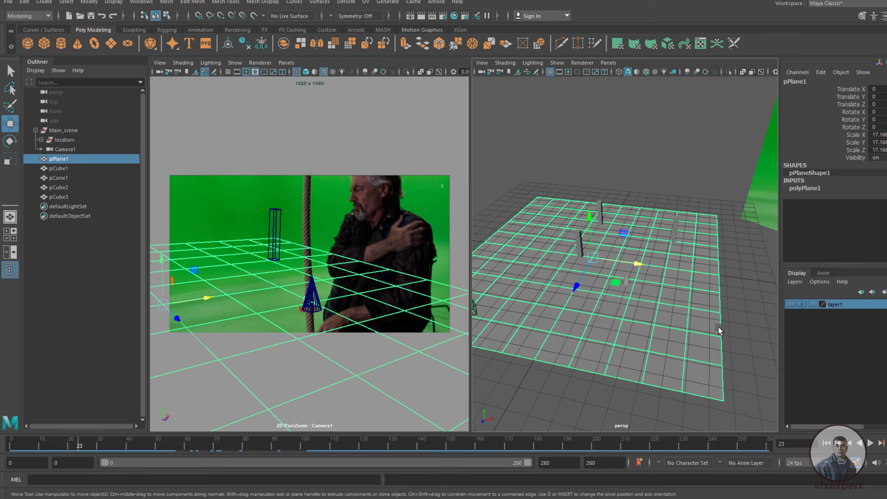
{"action": "right_click_drag", "start_coordinate": [719, 242], "coordinate": [719, 204]}
{"action": "double_click", "coordinate": [721, 302]}
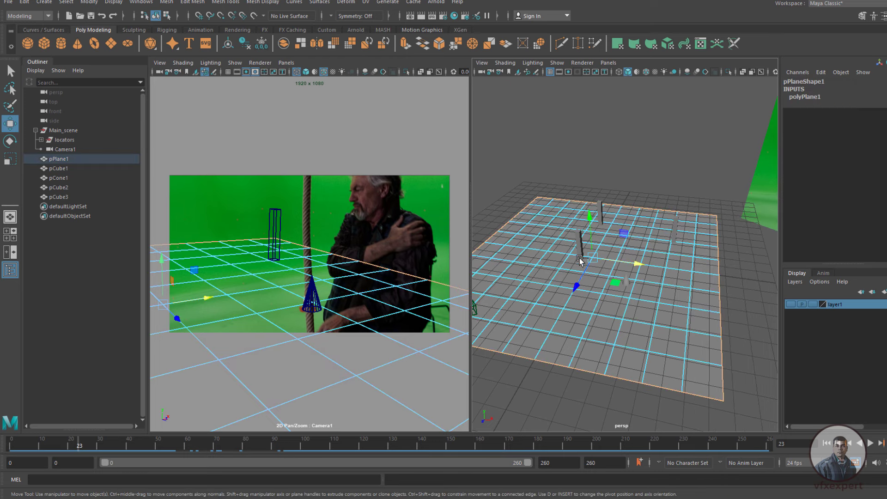
{"action": "left_click", "coordinate": [405, 43]}
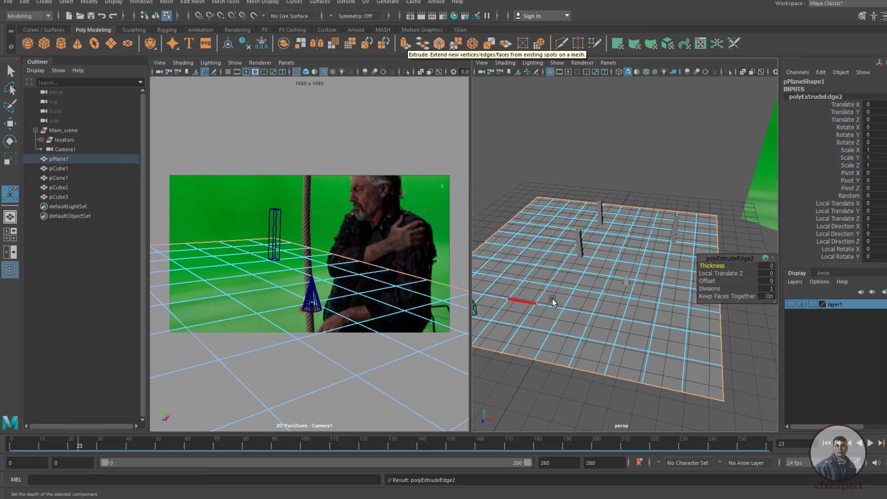
{"action": "scroll", "coordinate": [504, 355], "scroll_direction": "down", "scroll_amount": 3}
{"action": "left_click_drag", "start_coordinate": [503, 269], "coordinate": [505, 217]}
{"action": "left_click_drag", "start_coordinate": [81, 448], "coordinate": [5, 475]}
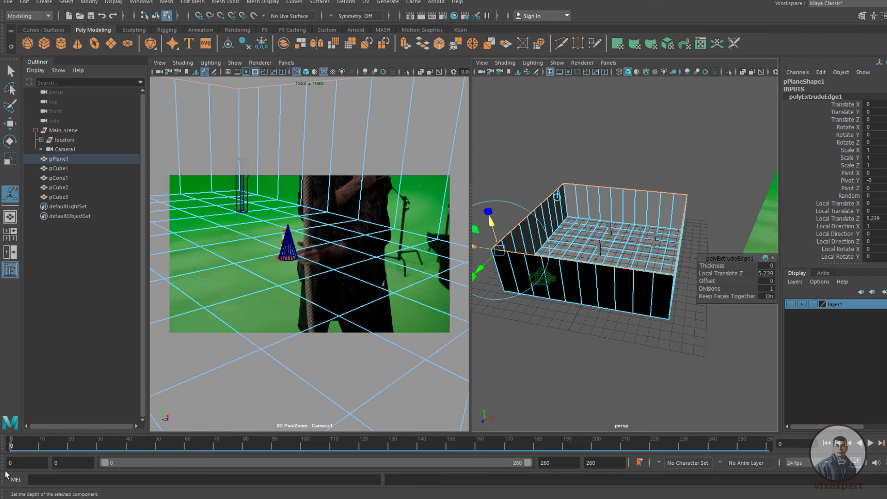
Select the faces of the front wall of the extruded room and delete them
{"action": "left_click_drag", "start_coordinate": [548, 288], "coordinate": [608, 319], "text": "alt"}
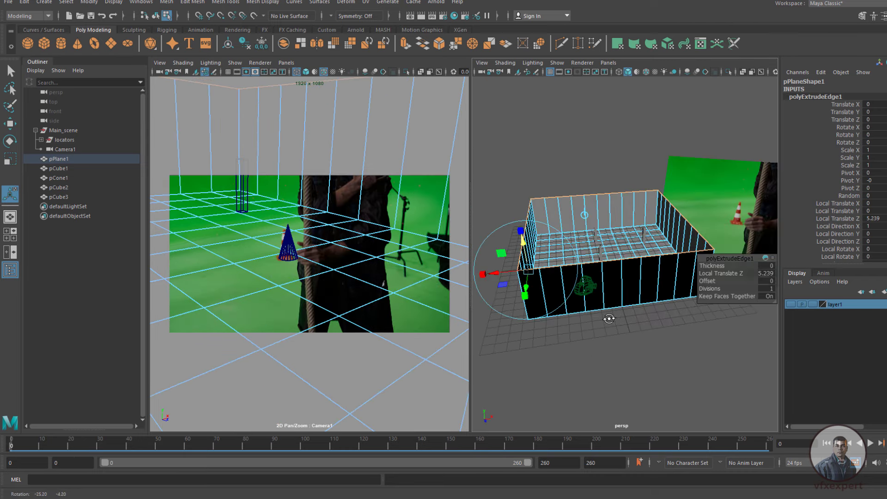
{"action": "left_click", "coordinate": [572, 339]}
{"action": "right_click_drag", "start_coordinate": [643, 274], "coordinate": [643, 304]}
{"action": "mouse_move", "coordinate": [531, 296]}
{"action": "left_mouse_down"}
{"action": "mouse_move", "coordinate": [633, 300]}
{"action": "mouse_move", "coordinate": [700, 280]}
{"action": "mouse_move", "coordinate": [672, 333]}
{"action": "mouse_move", "coordinate": [682, 334]}
{"action": "left_mouse_up"}
{"action": "key", "text": "Delete"}
Insert three horizontal edge loops around the room's walls, near the middle, the base and the upper rim
{"action": "scroll", "coordinate": [693, 295], "scroll_direction": "up", "scroll_amount": 4}
{"action": "left_click", "coordinate": [226, 2]}
{"action": "left_click", "coordinate": [245, 72]}
{"action": "left_click", "coordinate": [551, 164]}
{"action": "left_click", "coordinate": [555, 184]}
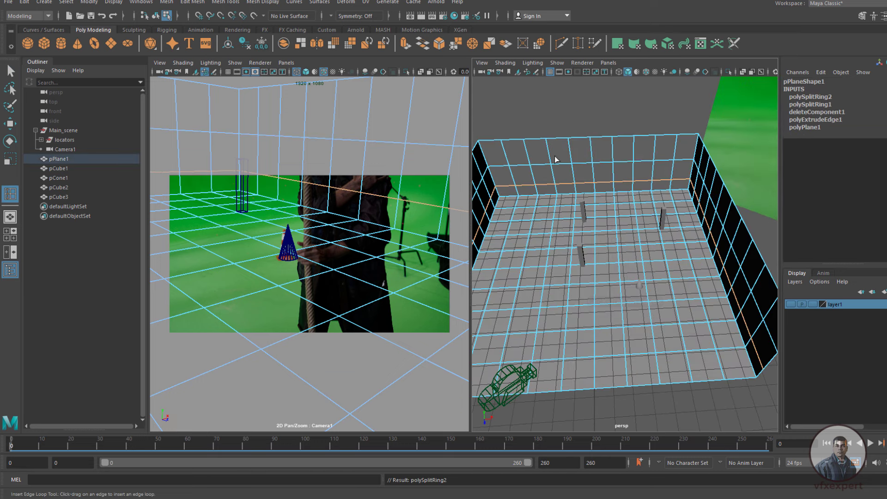
{"action": "left_click", "coordinate": [549, 150]}
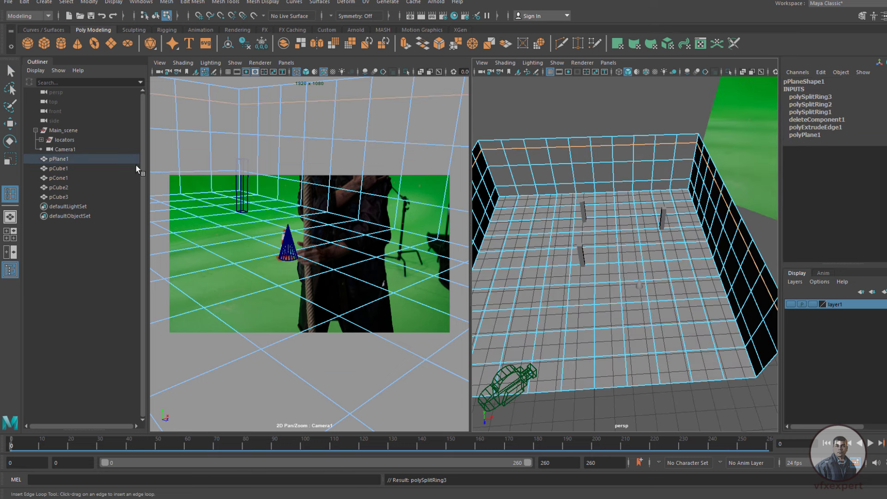
{"action": "left_click", "coordinate": [10, 70]}
Return the room to object mode, deselect it and check its grid against the footage at frame 90 and in playback
{"action": "scroll", "coordinate": [610, 224], "scroll_direction": "up", "scroll_amount": 3}
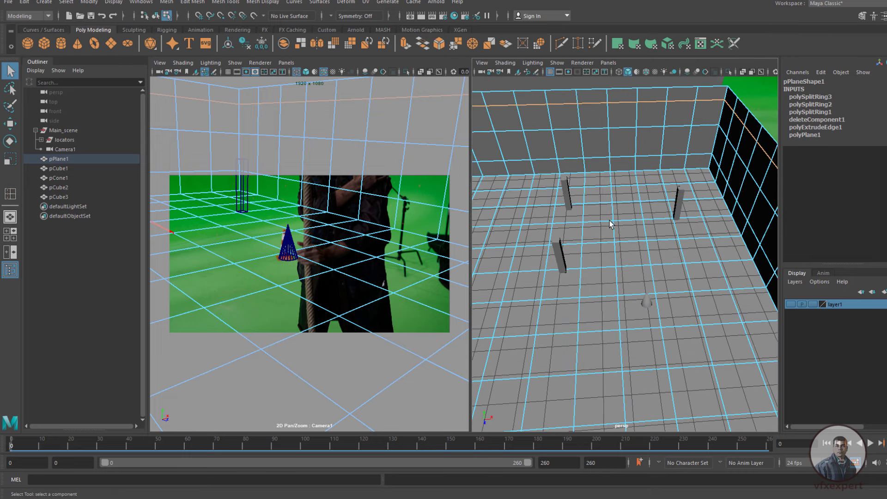
{"action": "scroll", "coordinate": [610, 223], "scroll_direction": "down", "scroll_amount": 3}
{"action": "right_click_drag", "start_coordinate": [566, 228], "coordinate": [611, 215]}
{"action": "left_click", "coordinate": [336, 375]}
{"action": "left_click_drag", "start_coordinate": [131, 448], "coordinate": [273, 438]}
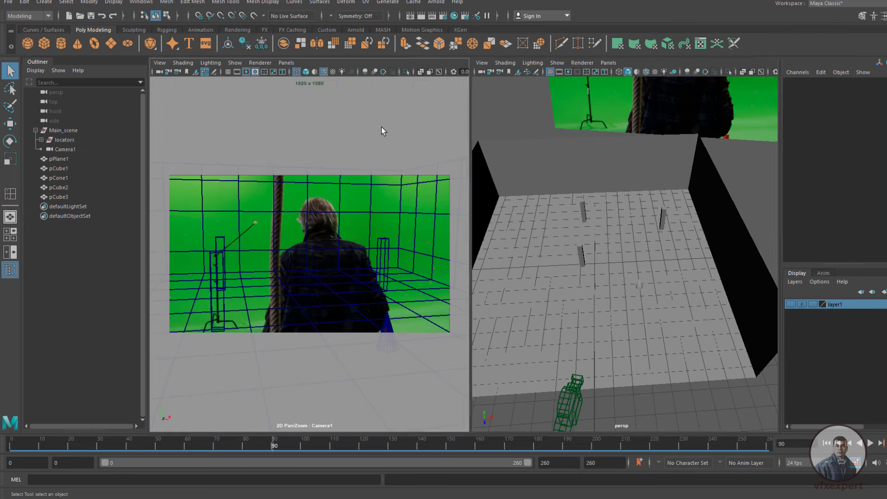
{"action": "key", "text": "alt+v"}
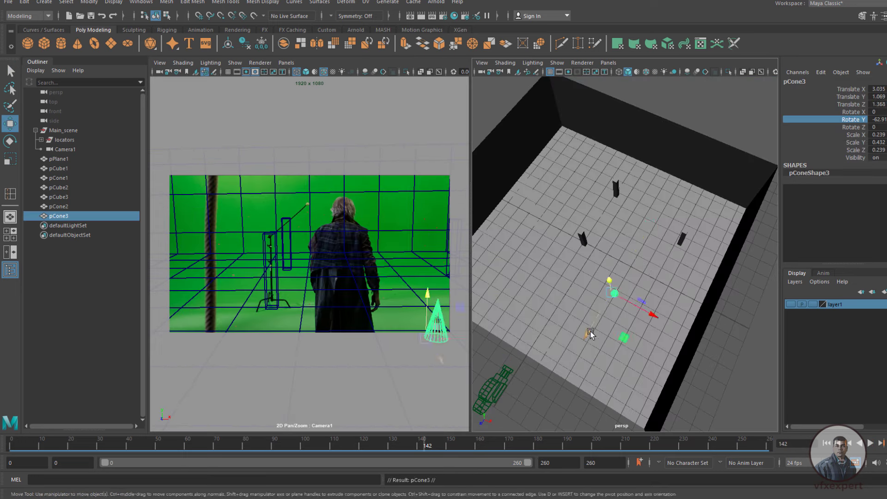
Complete a row of three cones toward the back wall, then duplicate the row to the opposite side of the room
{"action": "left_click_drag", "start_coordinate": [590, 332], "coordinate": [676, 230]}
{"action": "key", "text": "ctrl+d"}
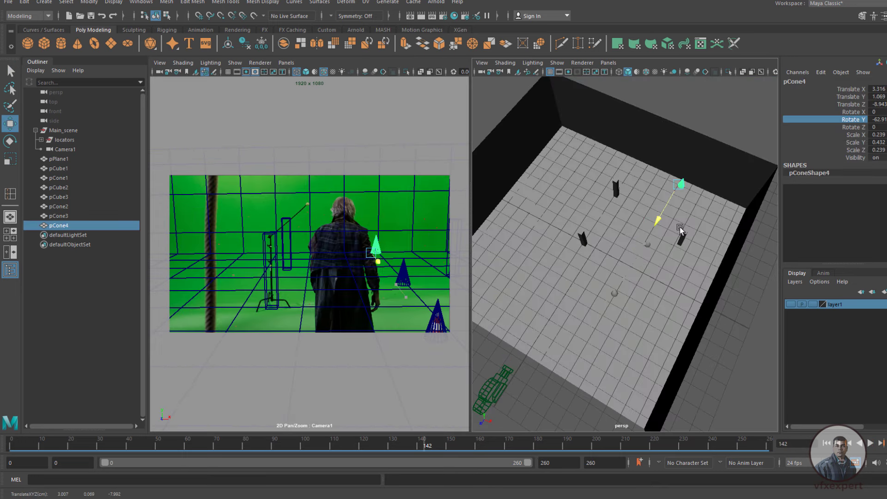
{"action": "left_click", "coordinate": [613, 295]}
{"action": "left_click", "coordinate": [647, 244], "text": "shift"}
{"action": "left_click", "coordinate": [681, 184], "text": "shift"}
{"action": "key", "text": "ctrl+d"}
{"action": "left_click_drag", "start_coordinate": [719, 203], "coordinate": [621, 201]}
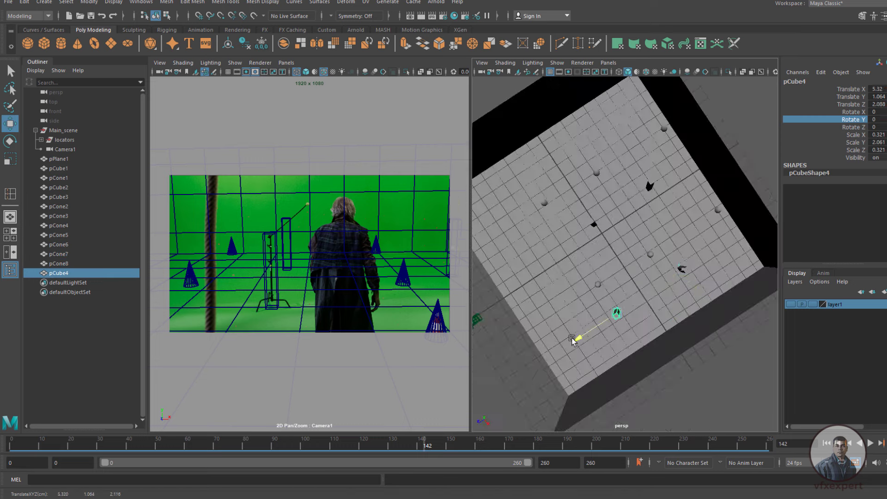
Move the fourth pillar toward the back wall to about X 5.082, Z -7.081 and check the set across the timeline
{"action": "left_click_drag", "start_coordinate": [670, 258], "coordinate": [688, 228]}
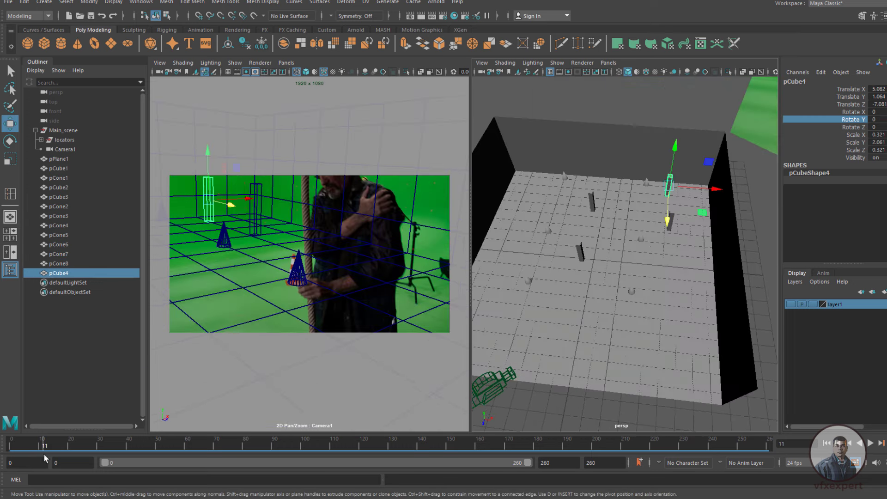
{"action": "left_click_drag", "start_coordinate": [43, 454], "coordinate": [392, 443]}
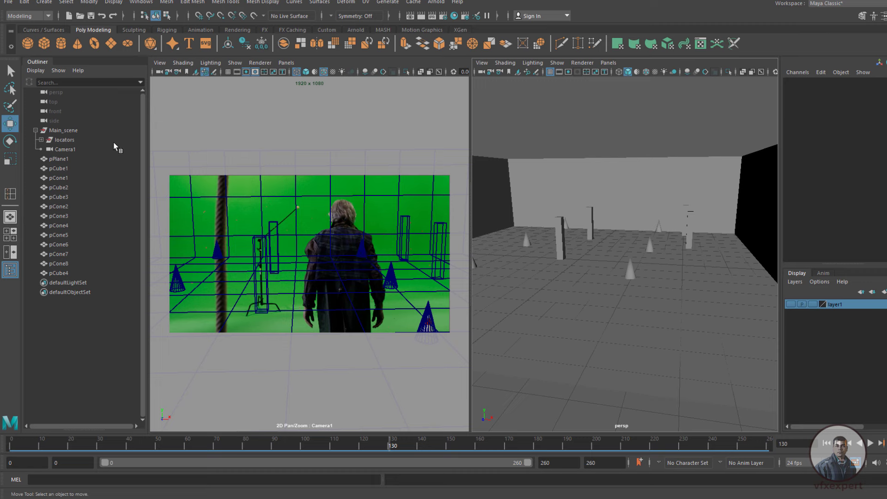
{"action": "left_click_drag", "start_coordinate": [573, 449], "coordinate": [480, 457]}
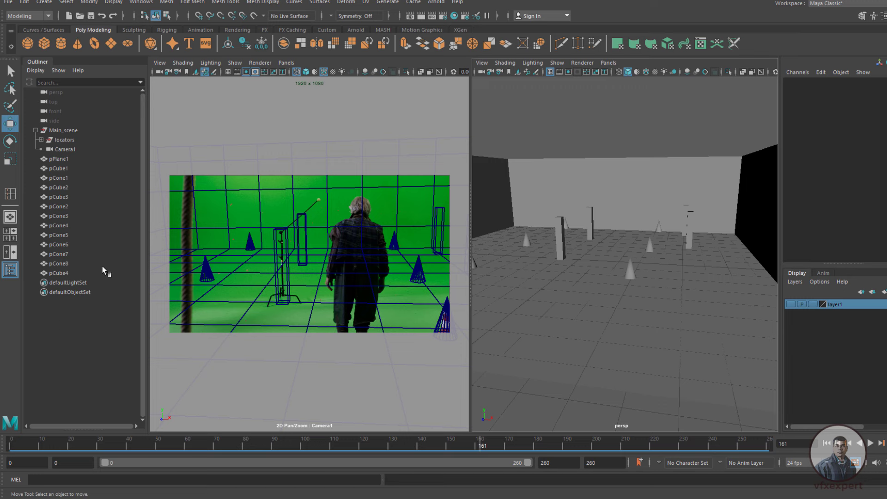
Group pCone3 through pCone8 and name the group cones
{"action": "left_click", "coordinate": [59, 263]}
{"action": "left_click", "coordinate": [61, 254]}
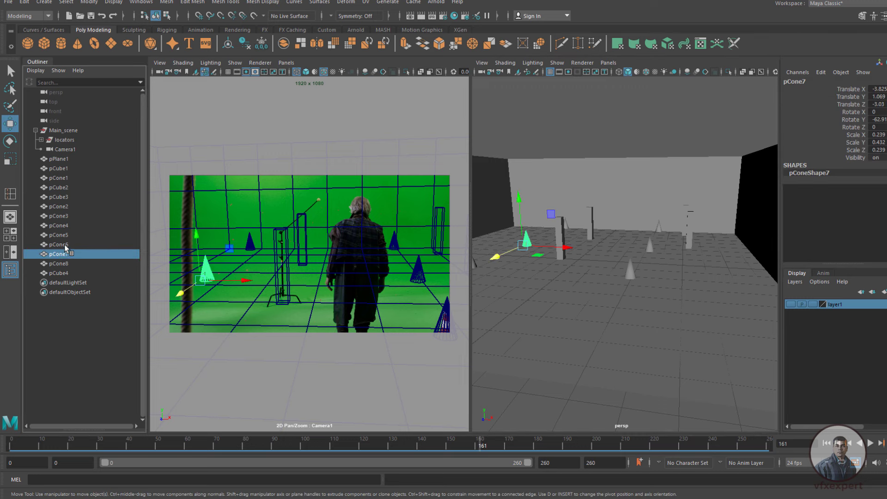
{"action": "left_click", "coordinate": [65, 245]}
{"action": "left_click", "coordinate": [60, 263]}
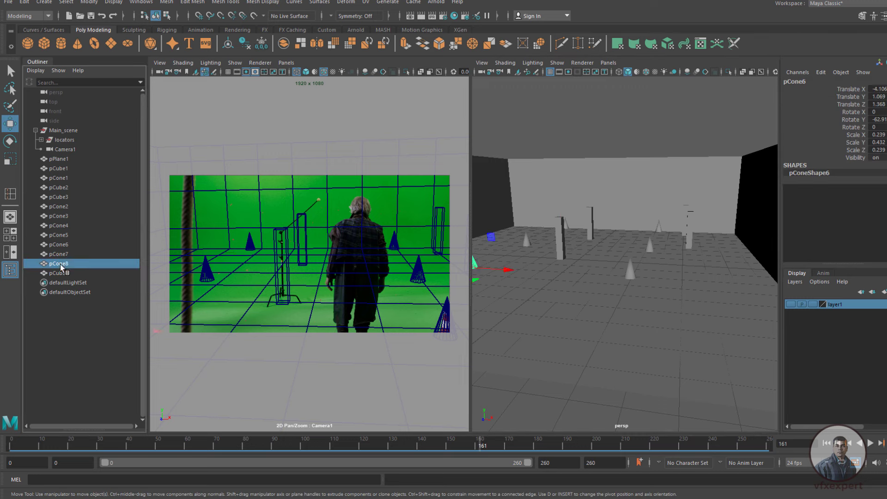
{"action": "left_click", "coordinate": [65, 216], "text": "shift"}
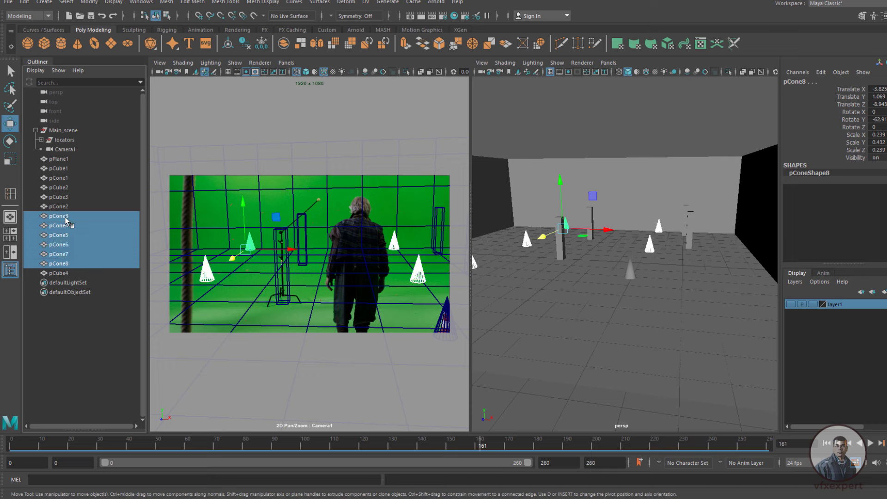
{"action": "key", "text": "ctrl+g"}
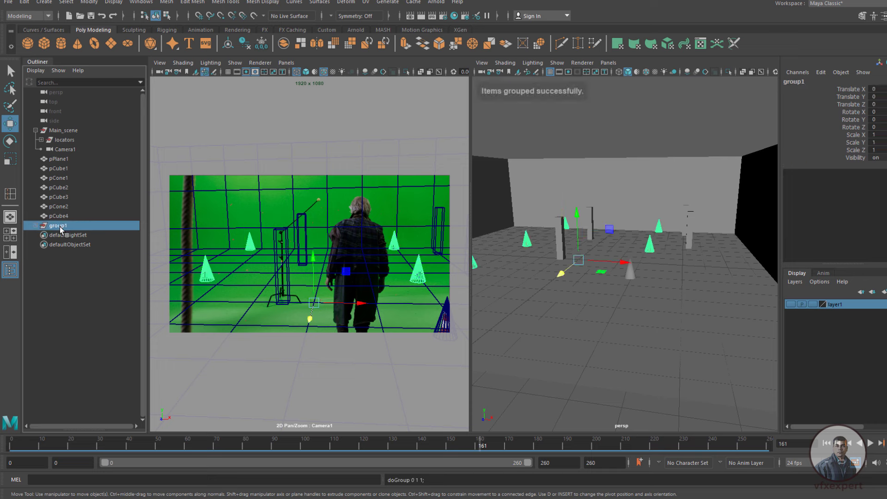
{"action": "double_click", "coordinate": [60, 226]}
{"action": "type", "text": "co"}
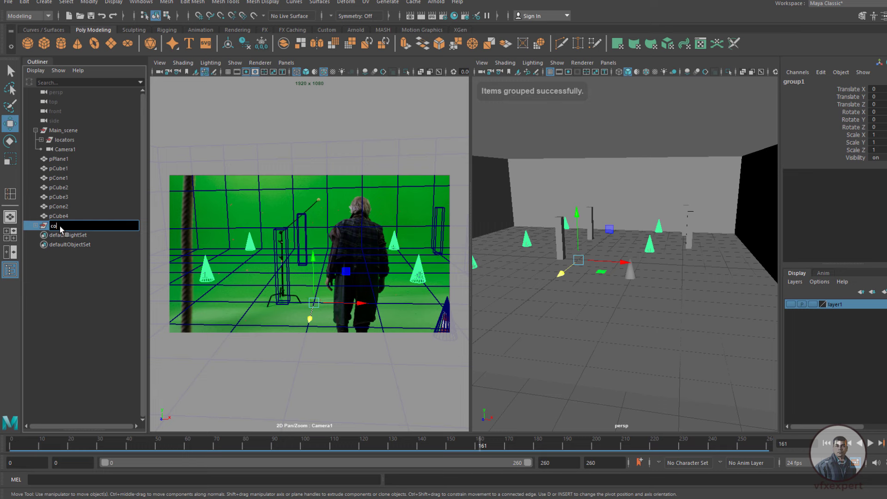
{"action": "type", "text": "nes"}
{"action": "key", "text": "Return"}
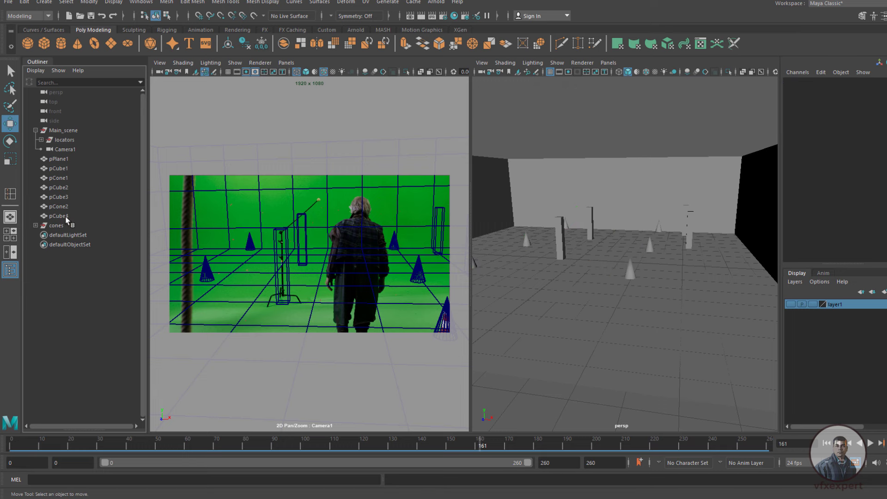
Group the remaining cubes and cones under the name piller and rename the plane as room
{"action": "left_click_drag", "start_coordinate": [65, 215], "coordinate": [61, 169]}
{"action": "key", "text": "ctrl+g"}
{"action": "double_click", "coordinate": [60, 178]}
{"action": "type", "text": "piller"}
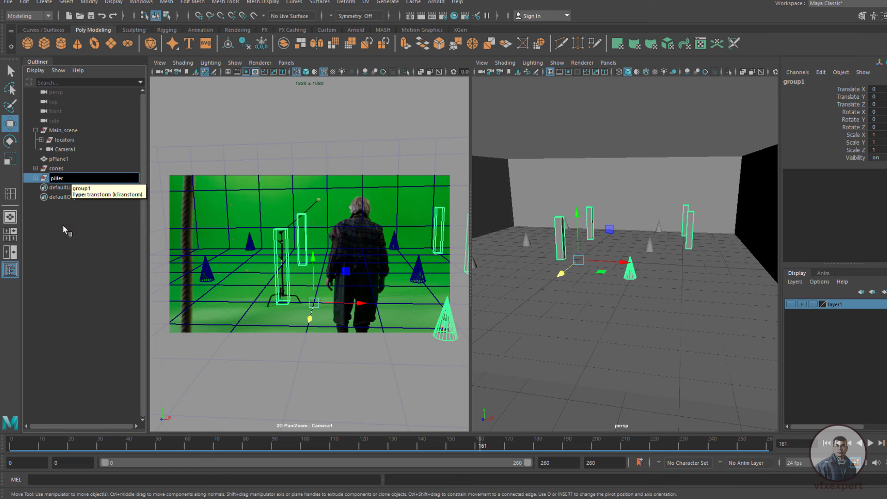
{"action": "left_click", "coordinate": [57, 159]}
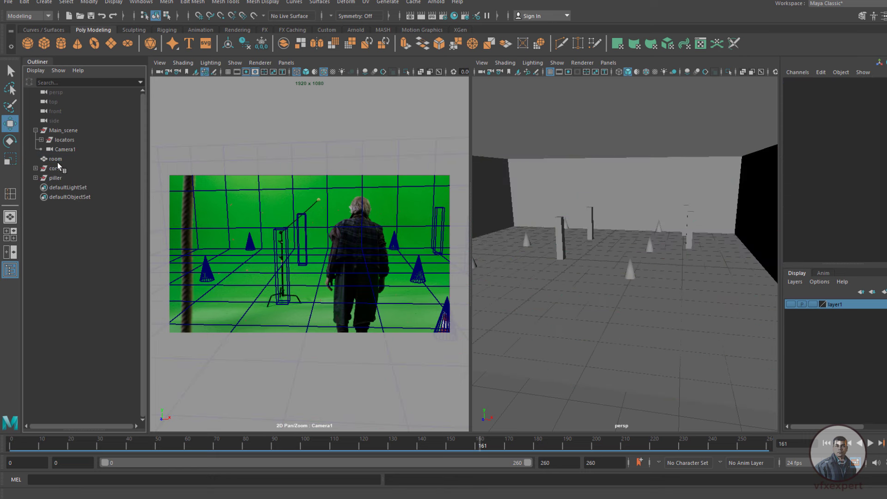
Group room, cones and piller under the name Set_geo and save the scene, leaving the group selected
{"action": "left_click", "coordinate": [58, 159]}
{"action": "left_click", "coordinate": [52, 180], "text": "shift"}
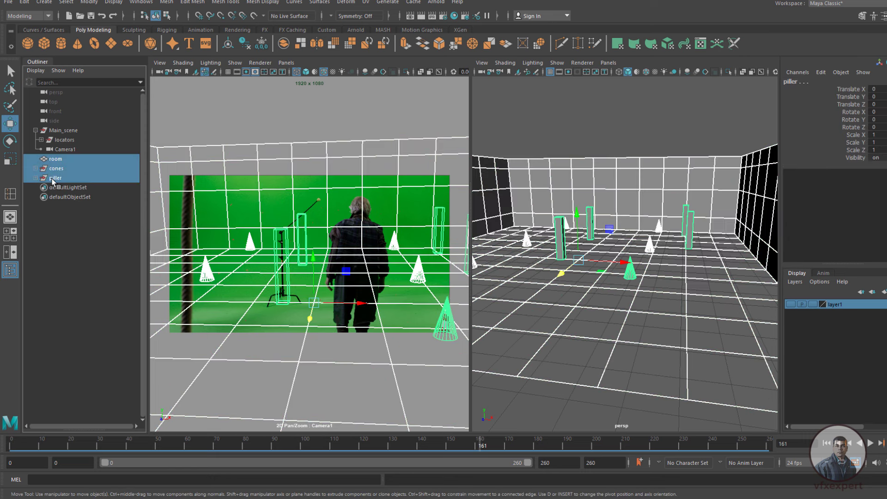
{"action": "key", "text": "ctrl+g"}
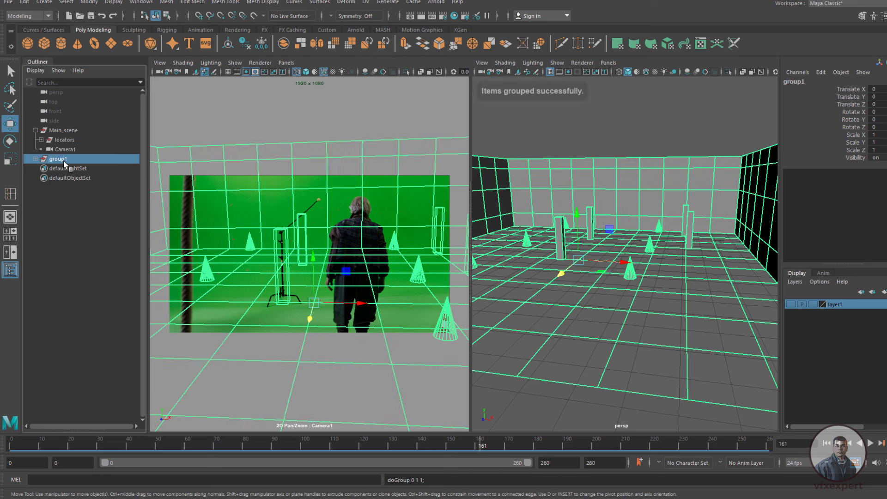
{"action": "left_click", "coordinate": [36, 130]}
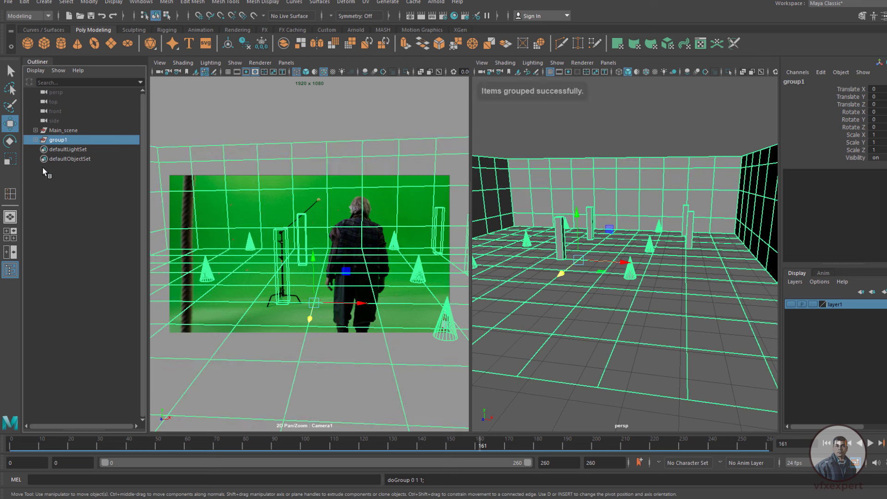
{"action": "double_click", "coordinate": [74, 144]}
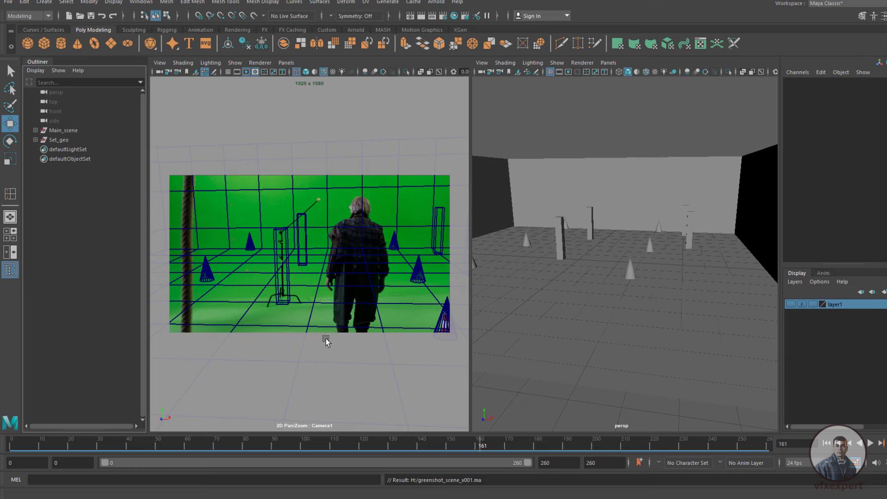
{"action": "left_click", "coordinate": [58, 141]}
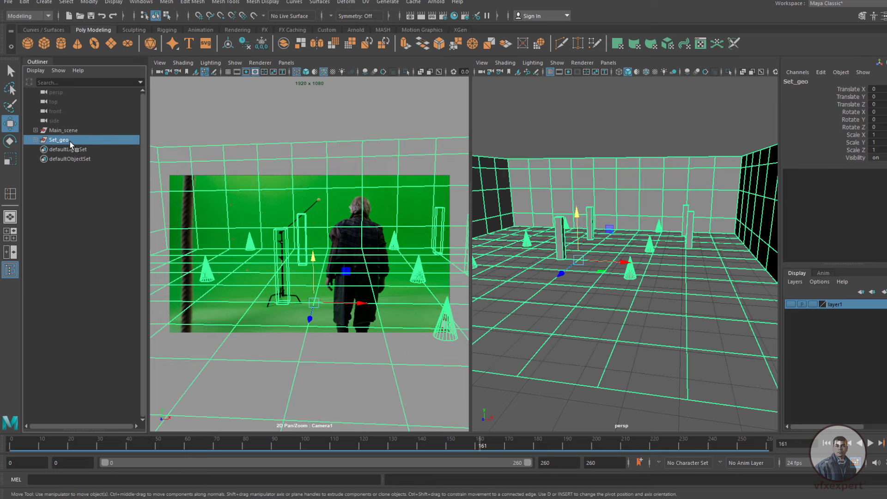
Apply an Automatic UV projection to the room mesh, restore object selection and deselect everything
{"action": "left_click", "coordinate": [35, 131]}
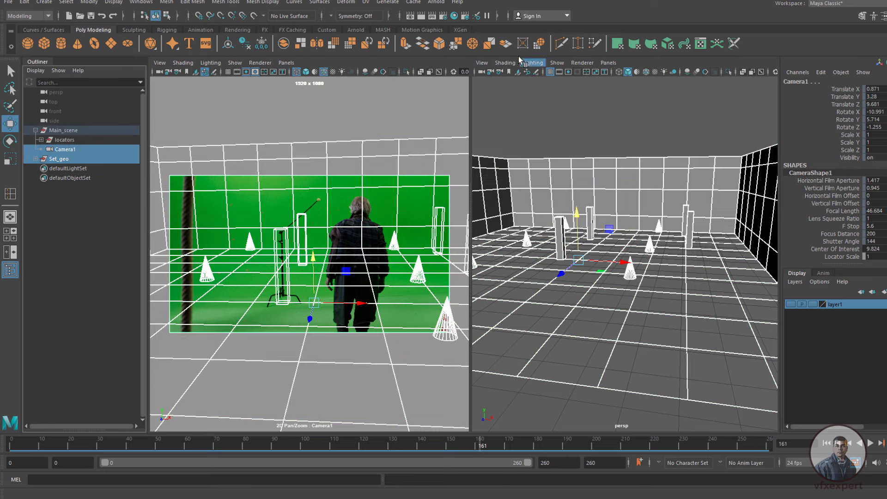
{"action": "left_click", "coordinate": [569, 358]}
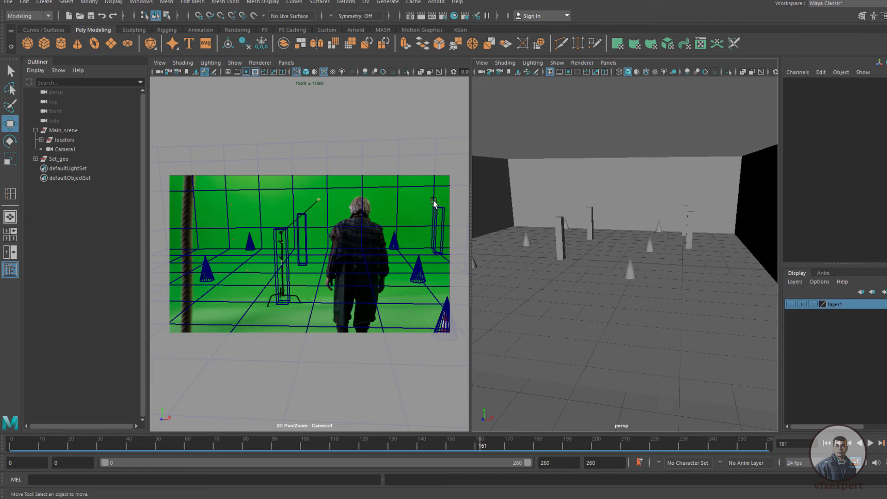
{"action": "left_click", "coordinate": [558, 196]}
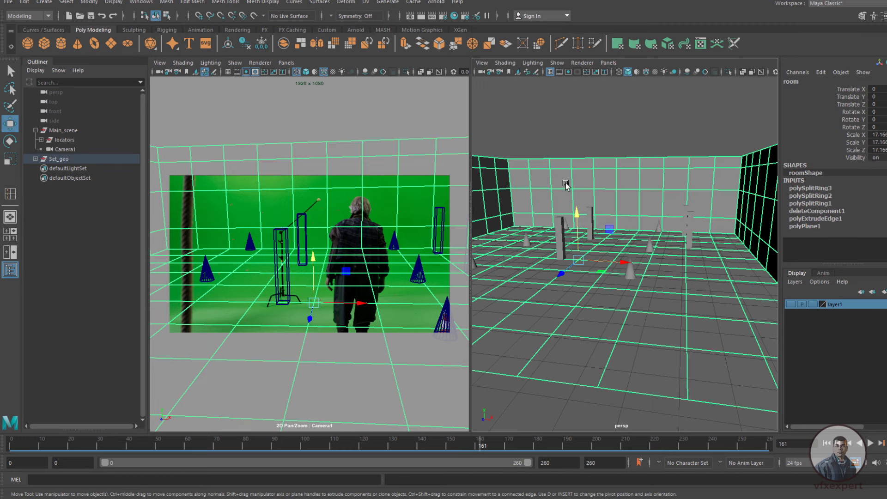
{"action": "left_click", "coordinate": [364, 6]}
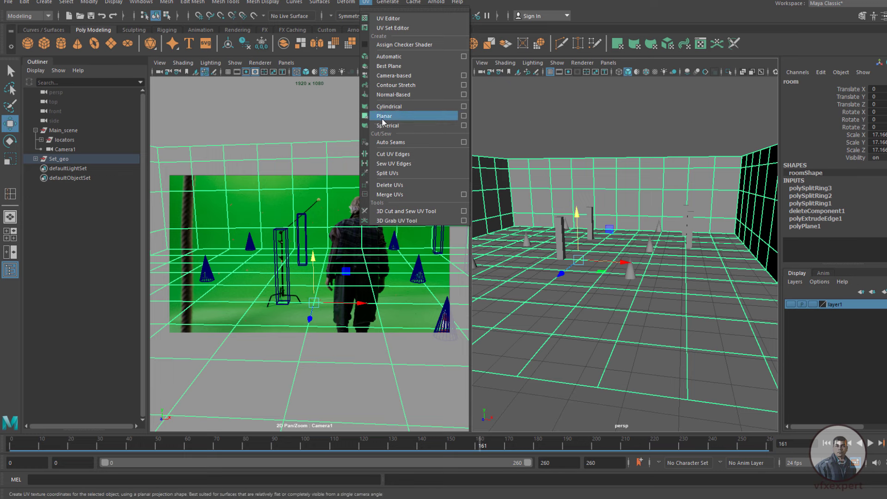
{"action": "left_click", "coordinate": [406, 56]}
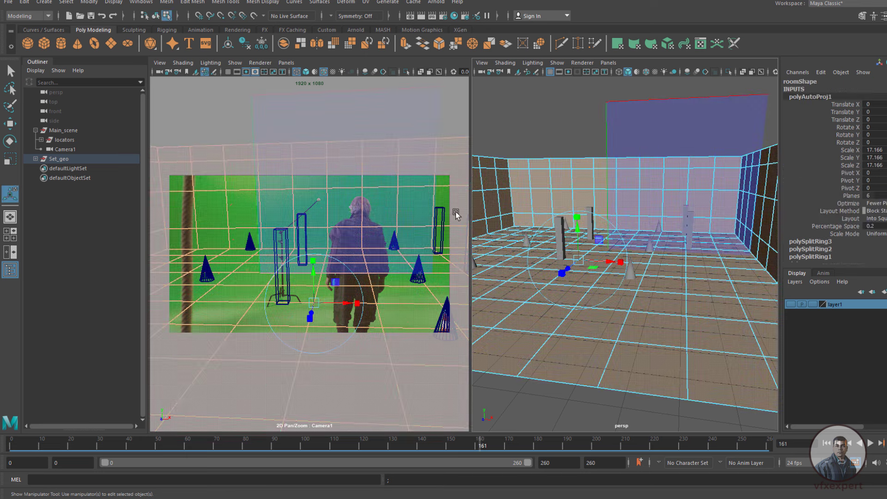
{"action": "left_click", "coordinate": [556, 117]}
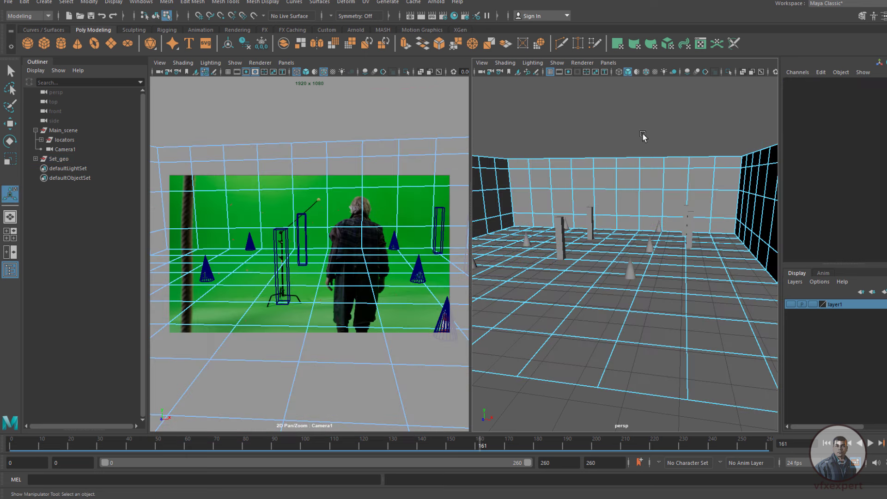
{"action": "right_click", "coordinate": [576, 197]}
{"action": "right_click_drag", "start_coordinate": [615, 181], "coordinate": [617, 181]}
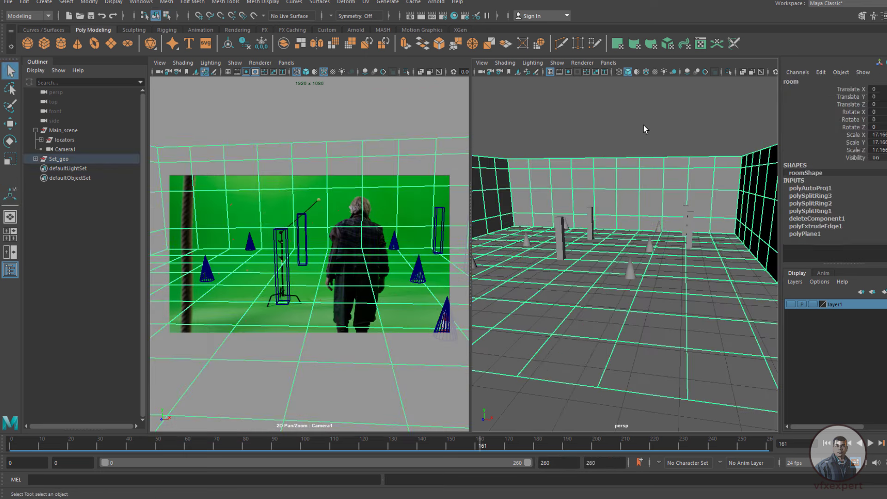
{"action": "left_click", "coordinate": [644, 126]}
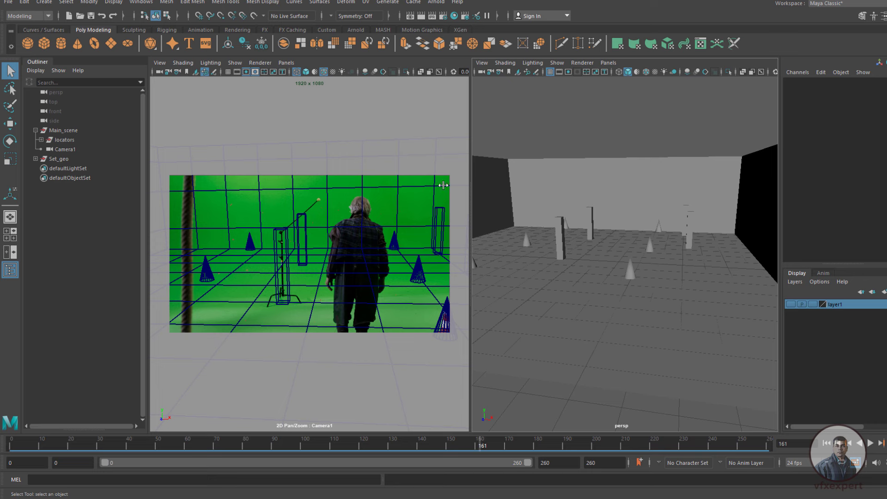
Select the Set_geo group together with Camera1 and start exporting the selection to Alembic
{"action": "left_click", "coordinate": [60, 159]}
{"action": "left_click", "coordinate": [62, 150], "text": "ctrl"}
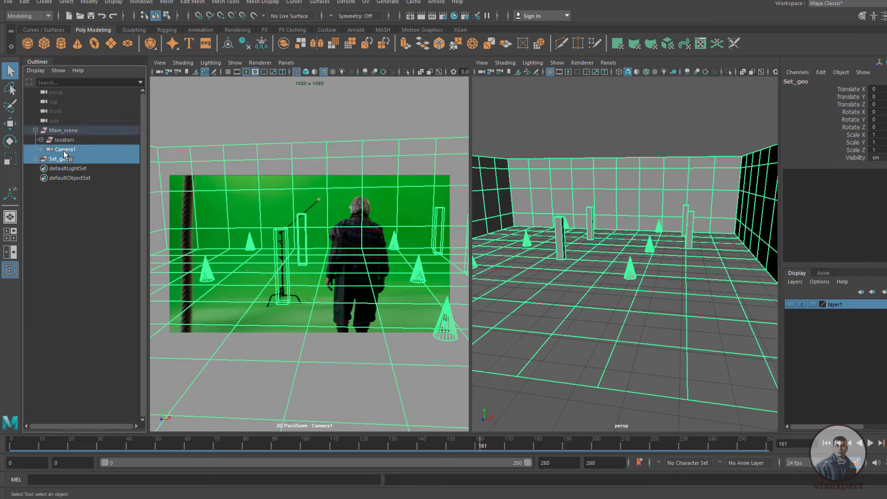
{"action": "left_click", "coordinate": [414, 3]}
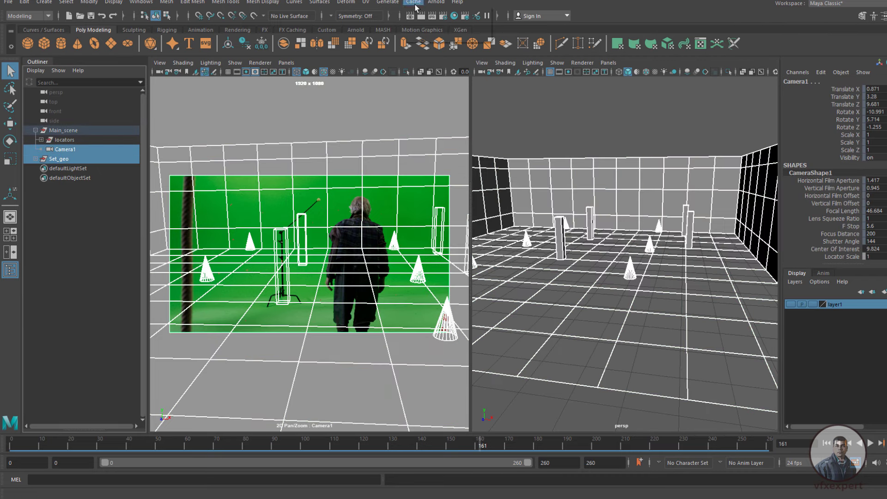
{"action": "mouse_move", "coordinate": [449, 29]}
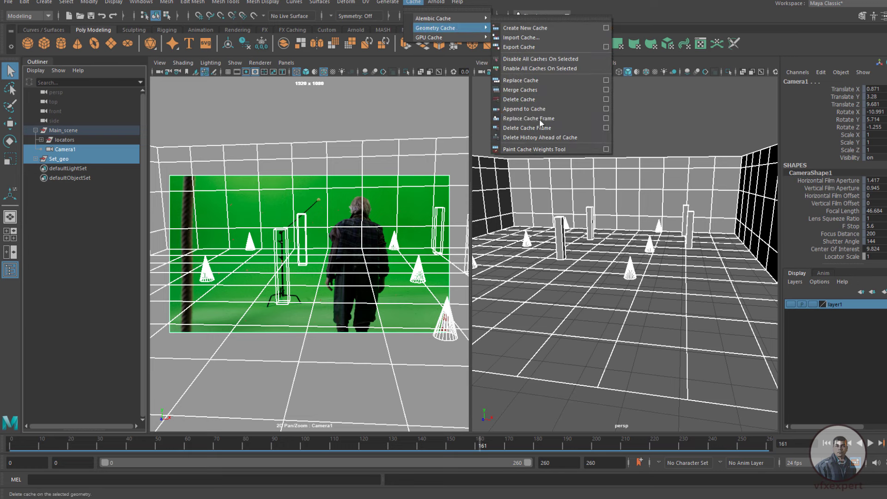
{"action": "mouse_move", "coordinate": [472, 19]}
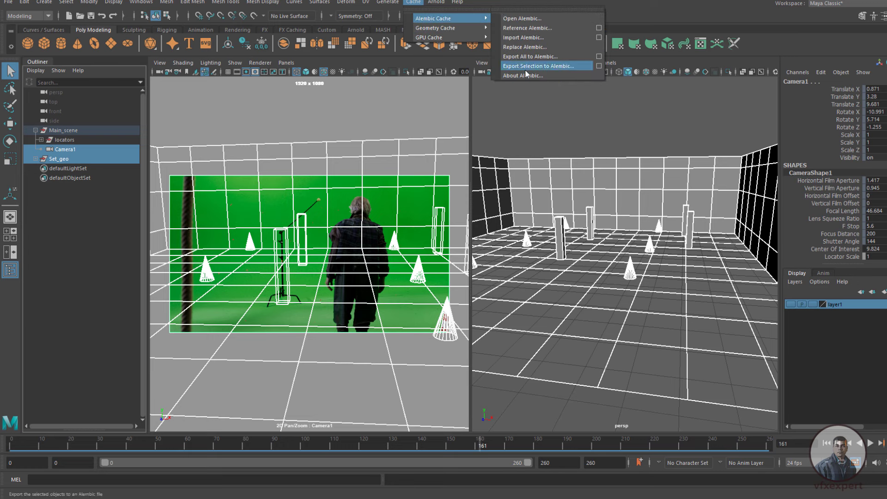
{"action": "left_click", "coordinate": [566, 67]}
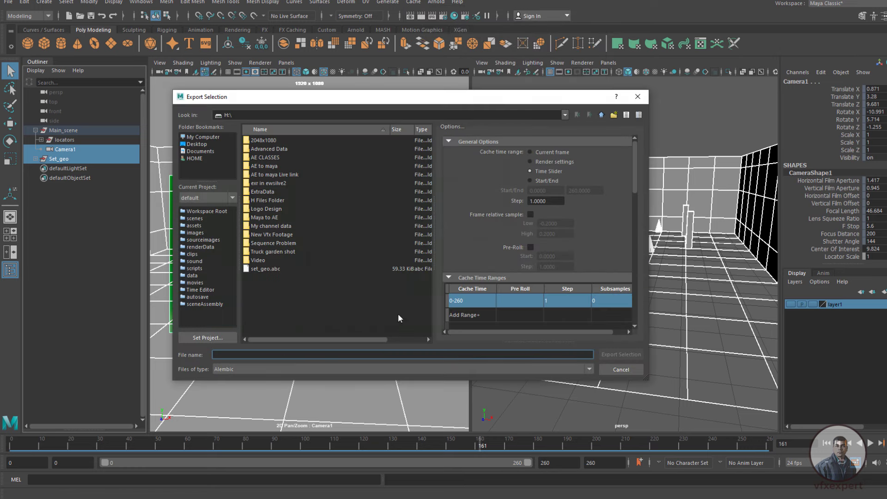
Export the selection as set_geo.abc on drive H: with UV Write enabled, overwriting the existing file
{"action": "left_click", "coordinate": [276, 270]}
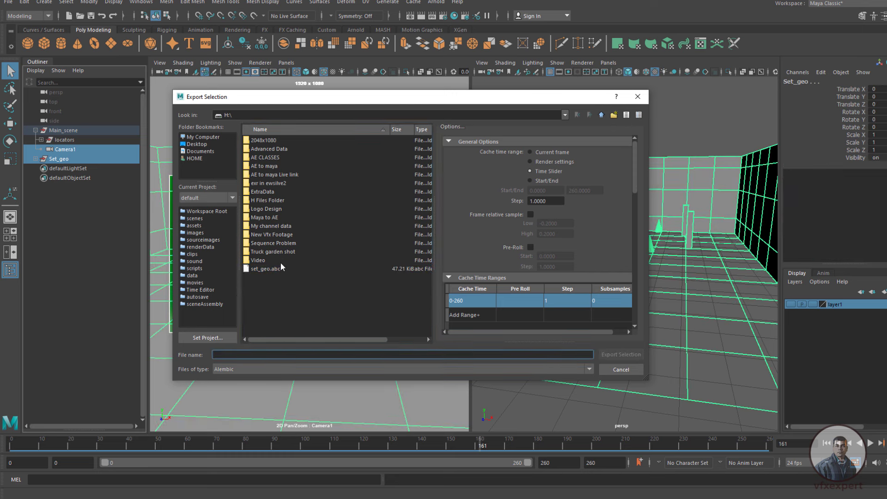
{"action": "left_click", "coordinate": [276, 269]}
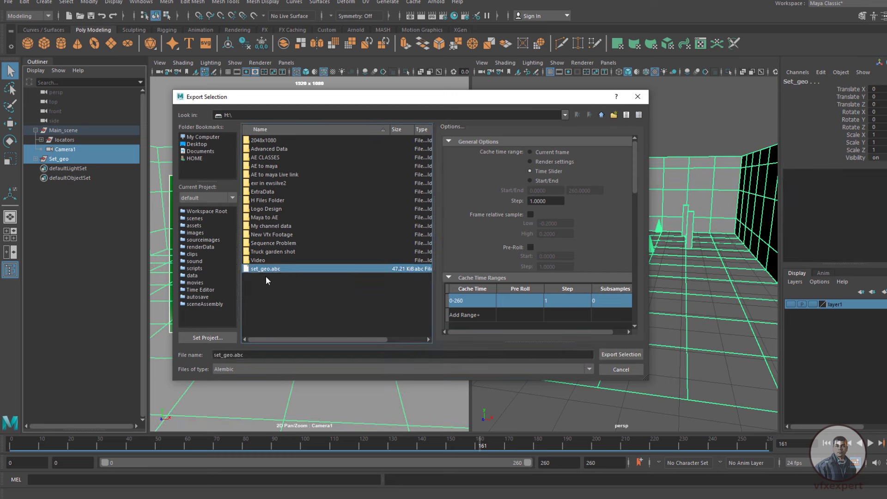
{"action": "scroll", "coordinate": [581, 230], "scroll_direction": "down", "scroll_amount": 10}
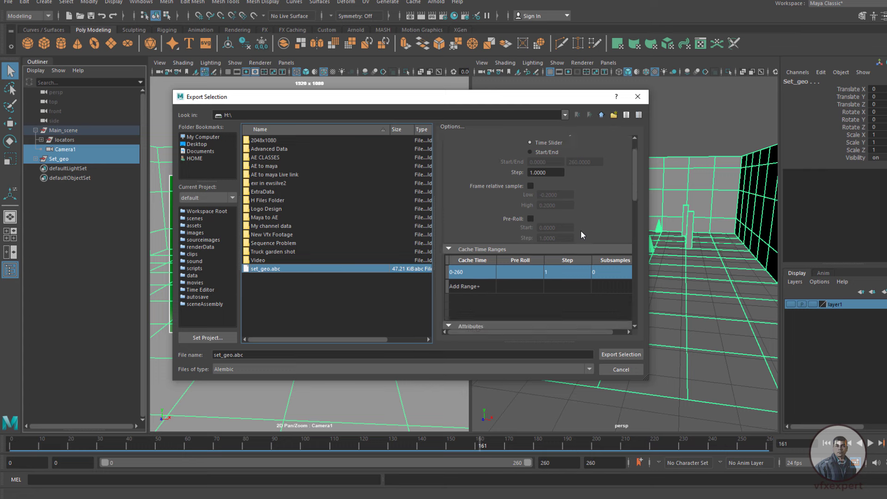
{"action": "scroll", "coordinate": [582, 232], "scroll_direction": "down", "scroll_amount": 3}
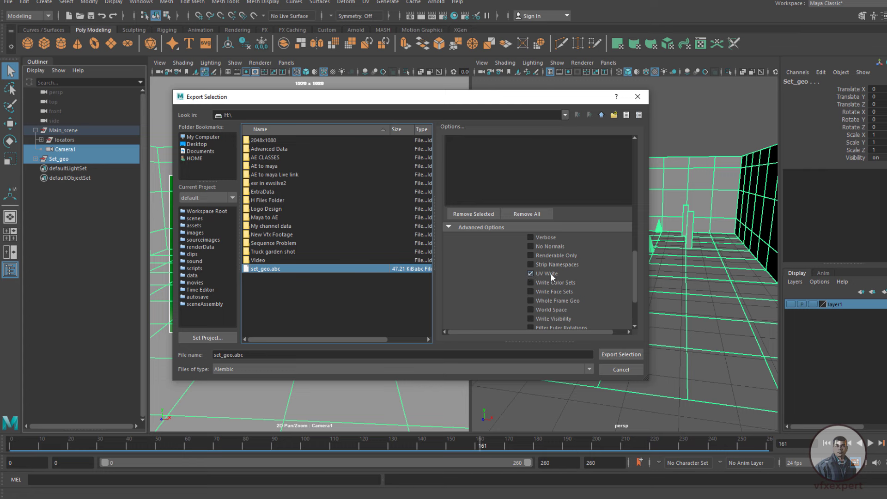
{"action": "left_click", "coordinate": [632, 353]}
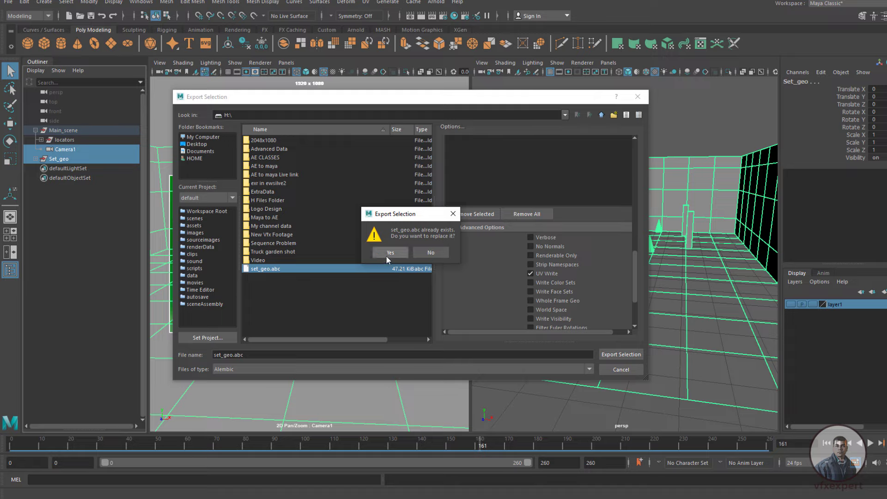
{"action": "left_click", "coordinate": [390, 256]}
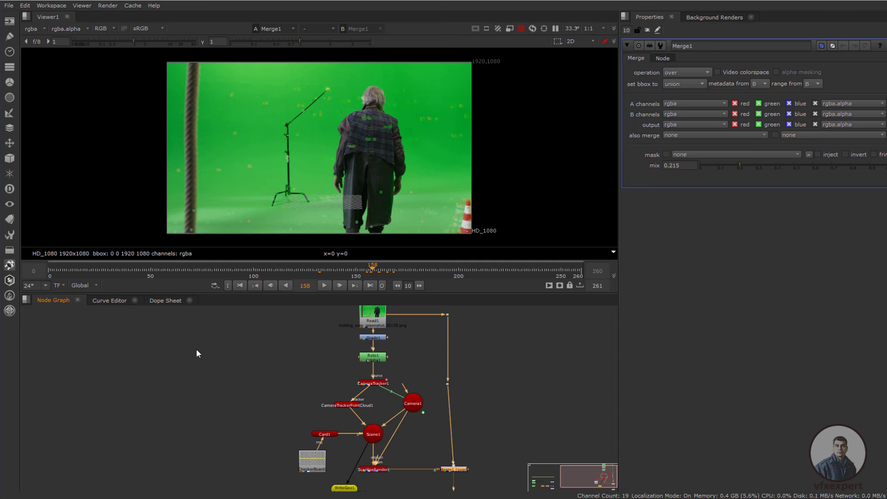
Switch to Nuke and add a ReadGeo node in the empty area beside the tracking node tree
{"action": "left_click", "coordinate": [157, 368]}
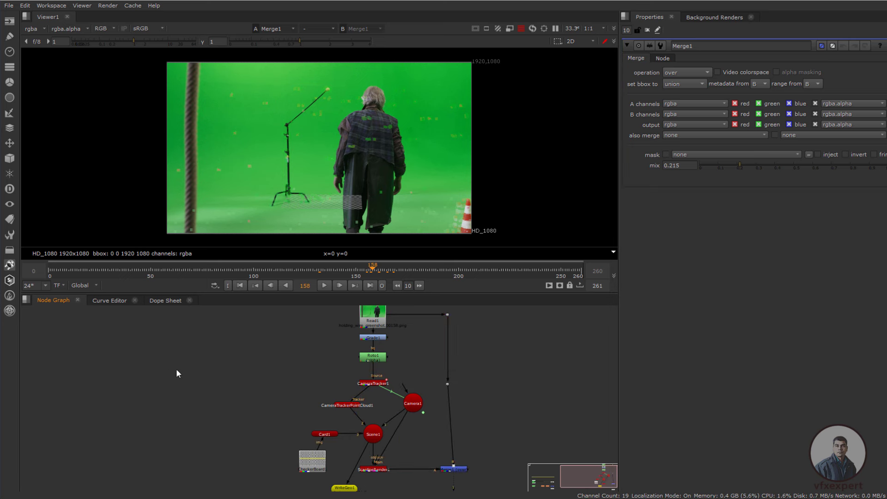
{"action": "key", "text": "Tab"}
{"action": "type", "text": "read"}
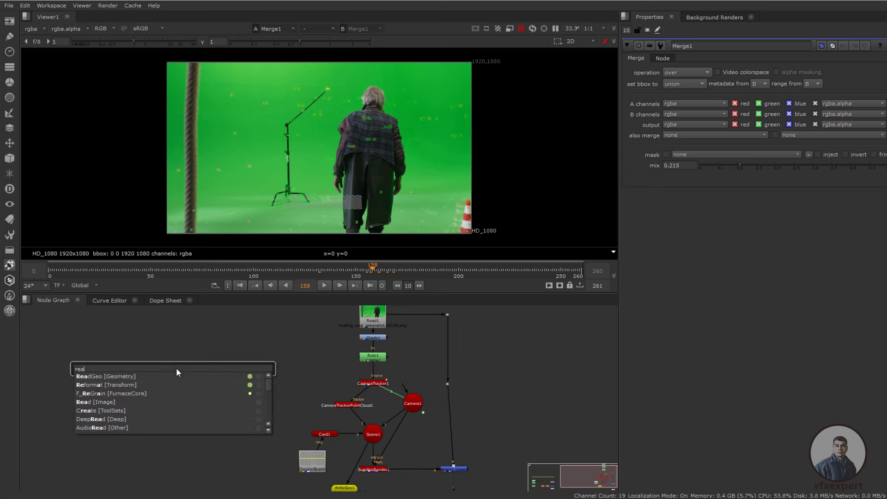
{"action": "left_click", "coordinate": [112, 383]}
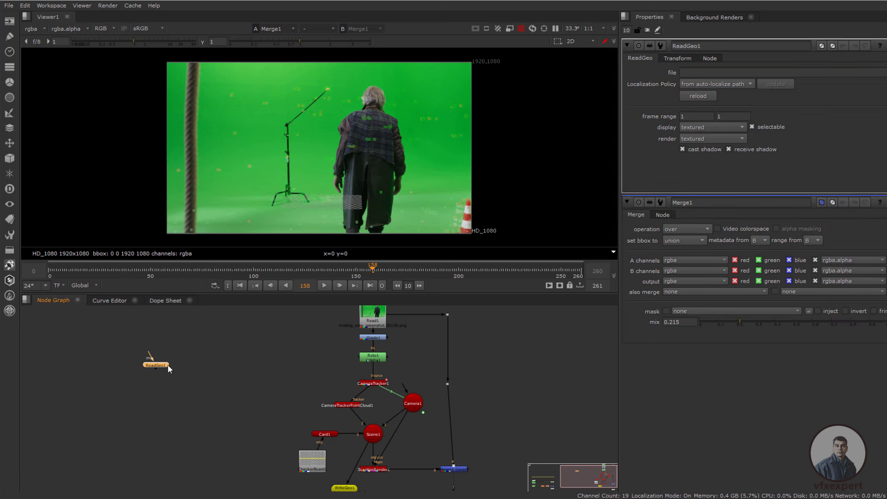
{"action": "left_click_drag", "start_coordinate": [163, 368], "coordinate": [221, 356]}
{"action": "scroll", "coordinate": [282, 360], "scroll_direction": "up", "scroll_amount": 2}
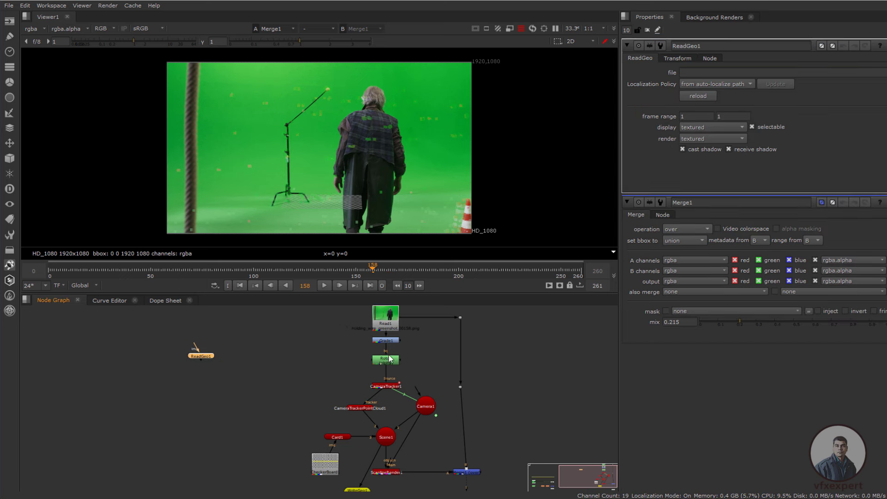
{"action": "middle_click_drag", "start_coordinate": [231, 365], "coordinate": [369, 381]}
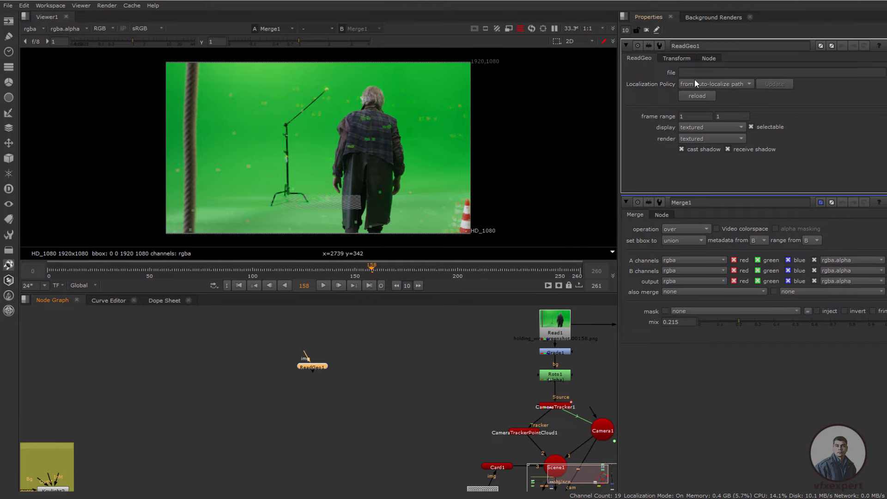
Load H:/set_geo.abc into the ReadGeo node, creating the geometry as an all-in-one node along with its camera
{"action": "left_click", "coordinate": [868, 68]}
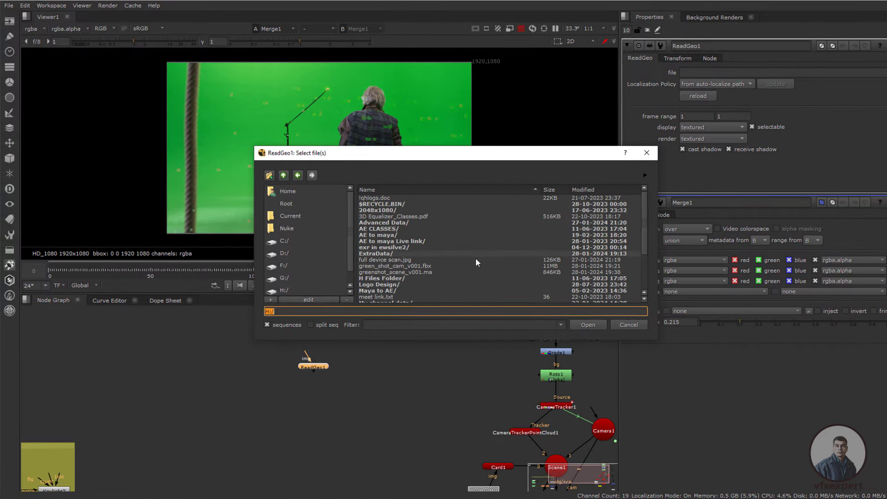
{"action": "scroll", "coordinate": [477, 256], "scroll_direction": "down", "scroll_amount": 3}
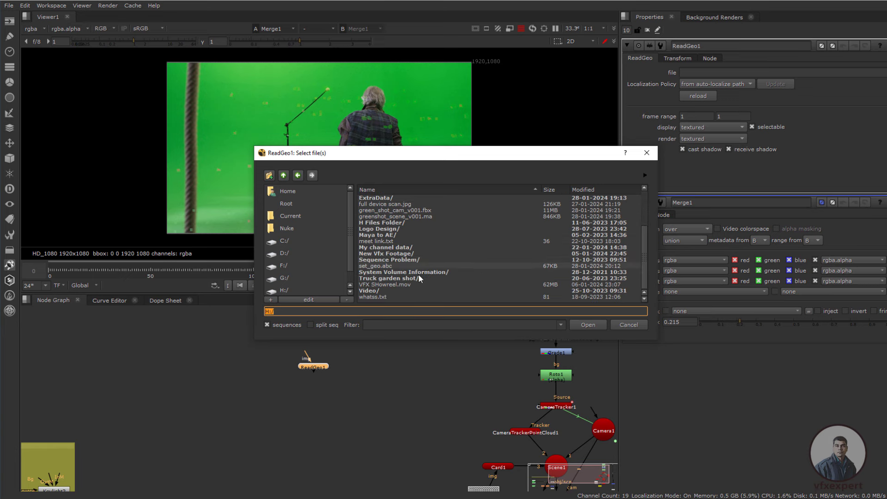
{"action": "left_click", "coordinate": [382, 267]}
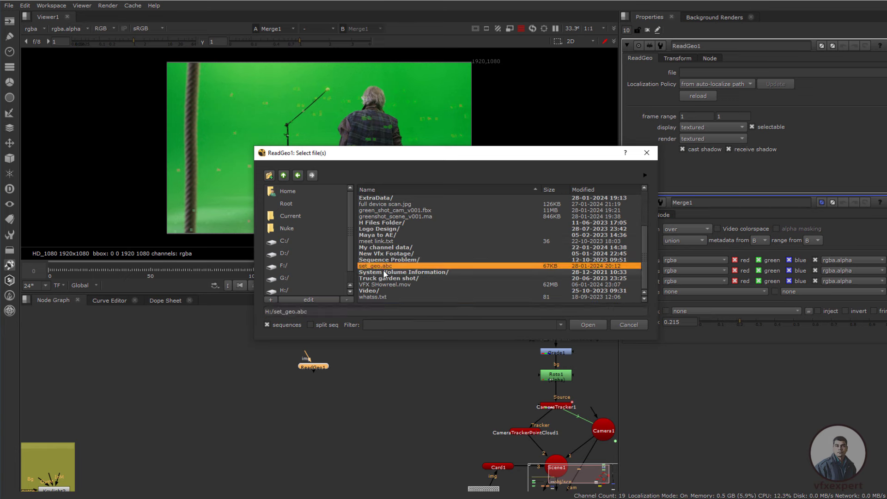
{"action": "left_click", "coordinate": [587, 325]}
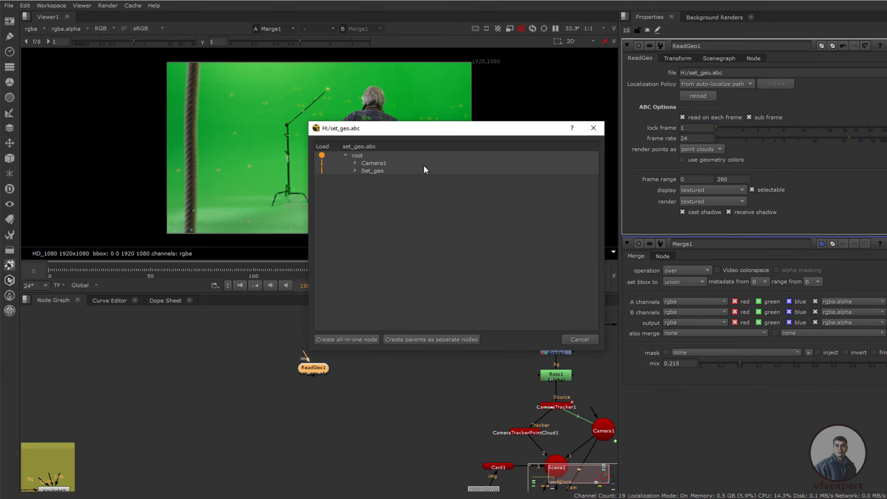
{"action": "left_click", "coordinate": [360, 339]}
Arrange ReadGeo1 and the imported Camera2 side by side in the node graph
{"action": "middle_click_drag", "start_coordinate": [310, 419], "coordinate": [301, 446]}
{"action": "scroll", "coordinate": [319, 421], "scroll_direction": "up", "scroll_amount": 2}
{"action": "left_click_drag", "start_coordinate": [346, 399], "coordinate": [353, 395]}
{"action": "left_click", "coordinate": [329, 407]}
{"action": "mouse_move", "coordinate": [298, 388]}
{"action": "left_mouse_down"}
{"action": "mouse_move", "coordinate": [264, 418]}
{"action": "mouse_move", "coordinate": [285, 385]}
{"action": "left_mouse_up"}
{"action": "left_click_drag", "start_coordinate": [353, 392], "coordinate": [376, 383]}
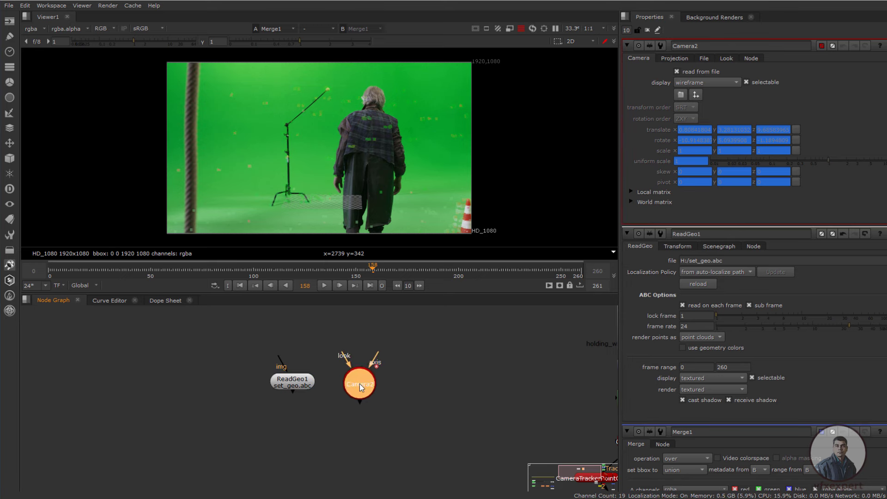
{"action": "scroll", "coordinate": [363, 386], "scroll_direction": "down", "scroll_amount": 2}
{"action": "middle_click_drag", "start_coordinate": [377, 394], "coordinate": [409, 369]}
Duplicate the Read1 footage node and place the copy beside ReadGeo1
{"action": "left_click", "coordinate": [525, 374]}
{"action": "scroll", "coordinate": [403, 371], "scroll_direction": "down", "scroll_amount": 1}
{"action": "scroll", "coordinate": [314, 367], "scroll_direction": "up", "scroll_amount": 1}
{"action": "left_click", "coordinate": [256, 363]}
{"action": "key", "text": "ctrl+v"}
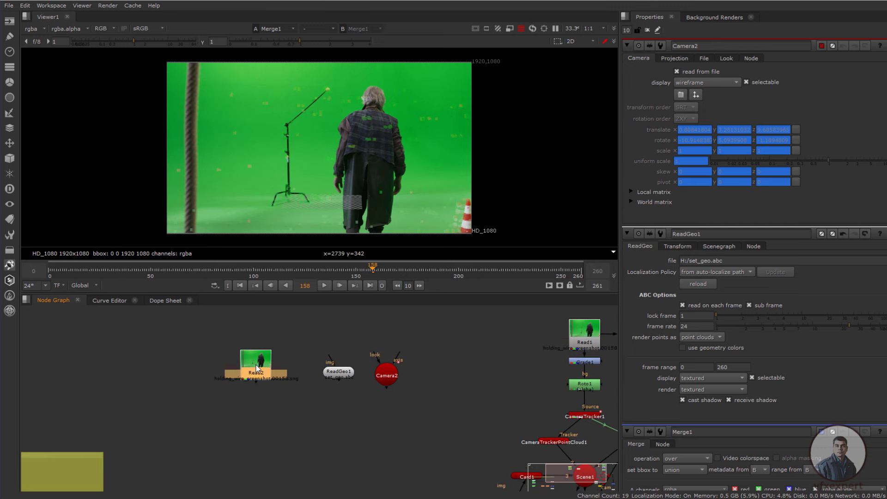
Reposition ReadGeo1 slightly and show its geometry in the 3D viewer
{"action": "middle_click_drag", "start_coordinate": [322, 403], "coordinate": [267, 425]}
{"action": "left_click_drag", "start_coordinate": [265, 412], "coordinate": [252, 422]}
{"action": "key", "text": "1"}
{"action": "left_click", "coordinate": [253, 401]}
{"action": "scroll", "coordinate": [332, 184], "scroll_direction": "down", "scroll_amount": 10}
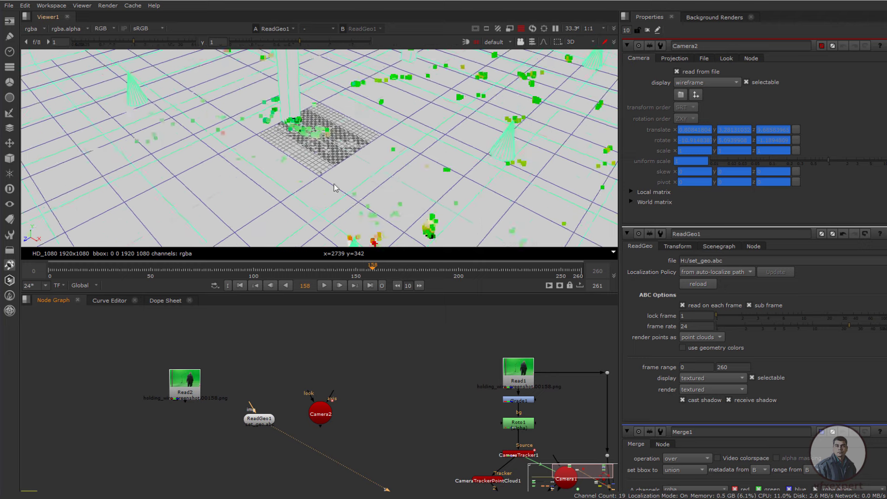
Limit the open node properties to 1, inspect the imported set in 3D and move ReadGeo1 closer to Read2
{"action": "left_click", "coordinate": [535, 128]}
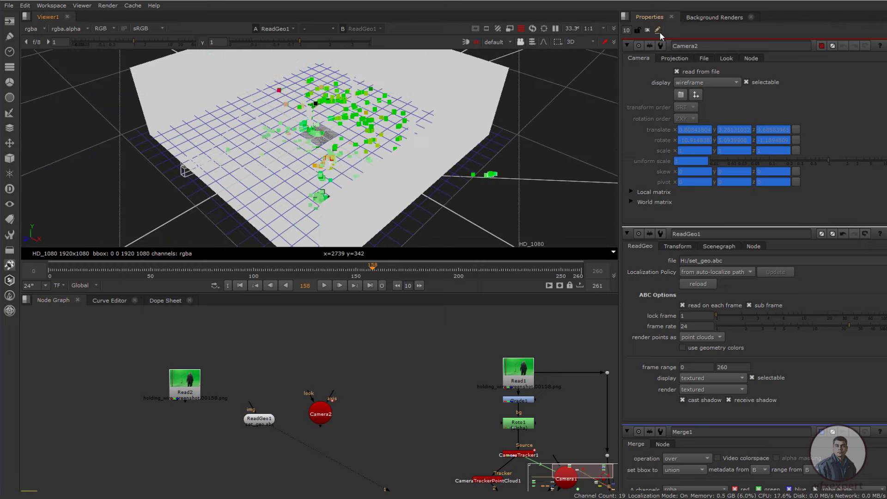
{"action": "key", "text": "Return"}
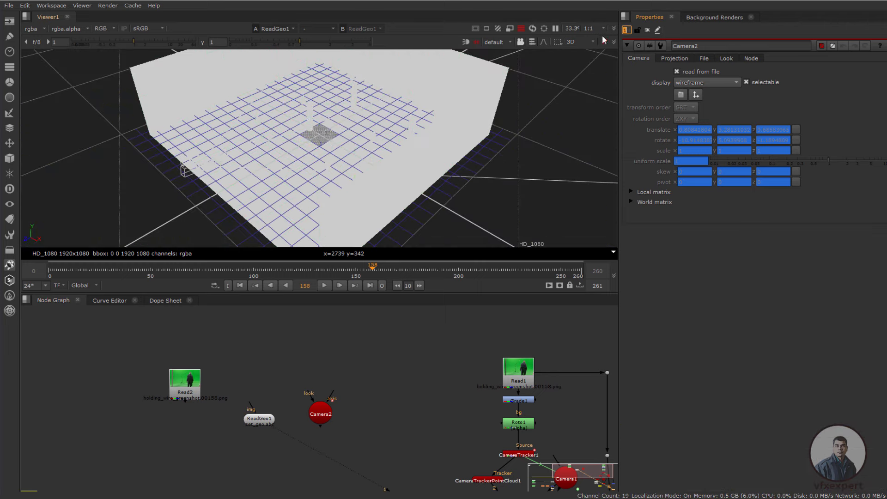
{"action": "scroll", "coordinate": [396, 158], "scroll_direction": "down", "scroll_amount": 1}
{"action": "left_click_drag", "start_coordinate": [401, 186], "coordinate": [435, 180], "text": "ctrl"}
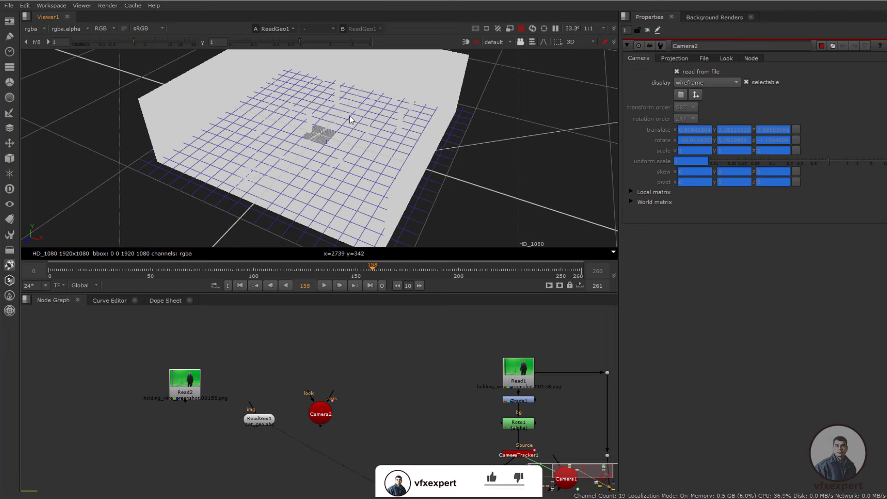
{"action": "left_click_drag", "start_coordinate": [255, 419], "coordinate": [230, 417]}
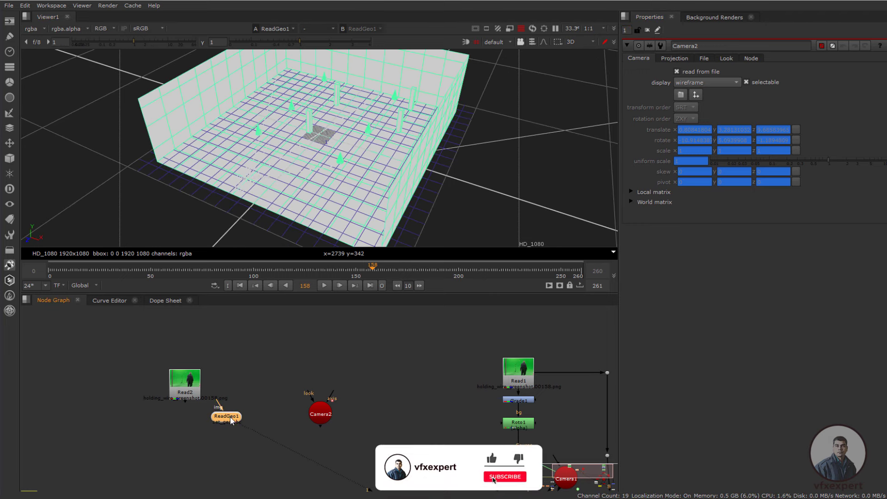
Spread Read2 and ReadGeo1 apart in the node graph, with Read2 above and ReadGeo1 away from Camera2
{"action": "left_click_drag", "start_coordinate": [188, 395], "coordinate": [187, 388]}
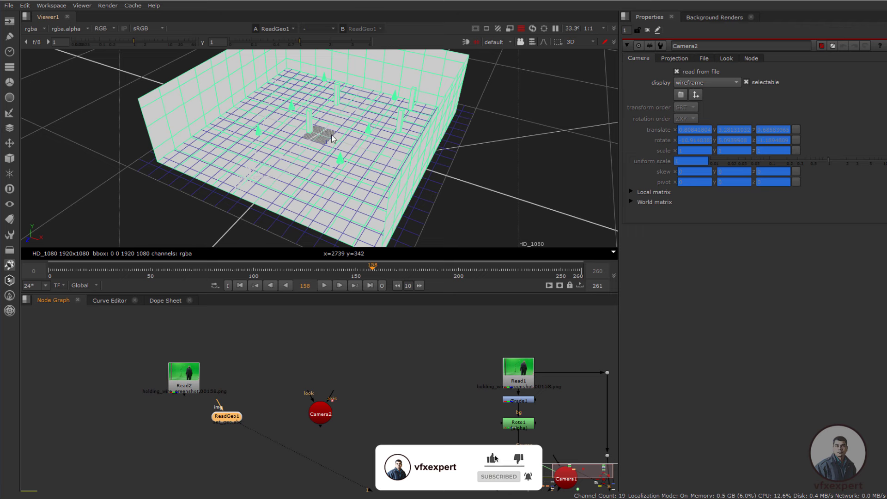
{"action": "left_click", "coordinate": [441, 137]}
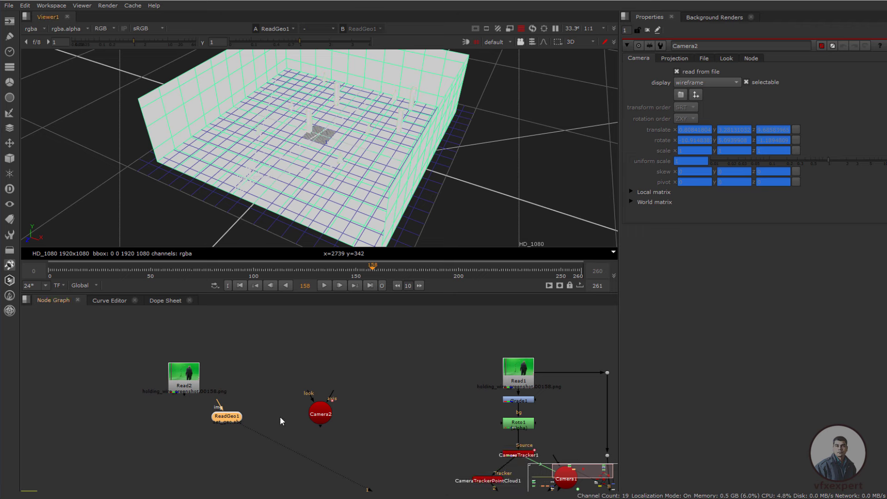
{"action": "left_click_drag", "start_coordinate": [184, 377], "coordinate": [257, 344]}
{"action": "left_click_drag", "start_coordinate": [227, 415], "coordinate": [198, 399]}
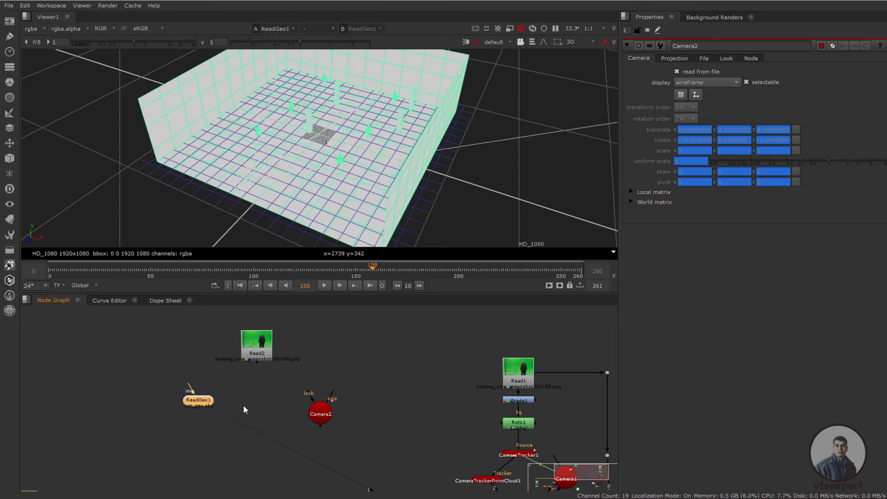
{"action": "middle_click_drag", "start_coordinate": [244, 410], "coordinate": [262, 417]}
In ReadGeo1's scenegraph, unload the cones and piller groups so only the room is loaded
{"action": "double_click", "coordinate": [224, 411]}
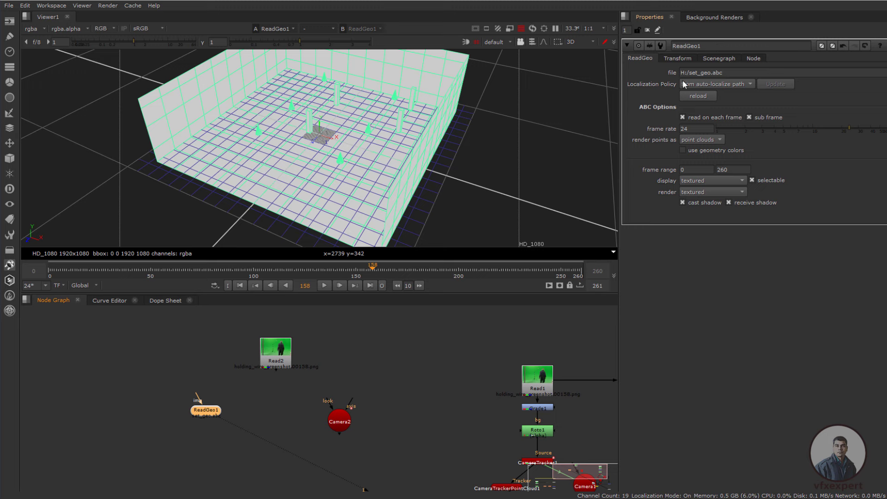
{"action": "left_click", "coordinate": [718, 58]}
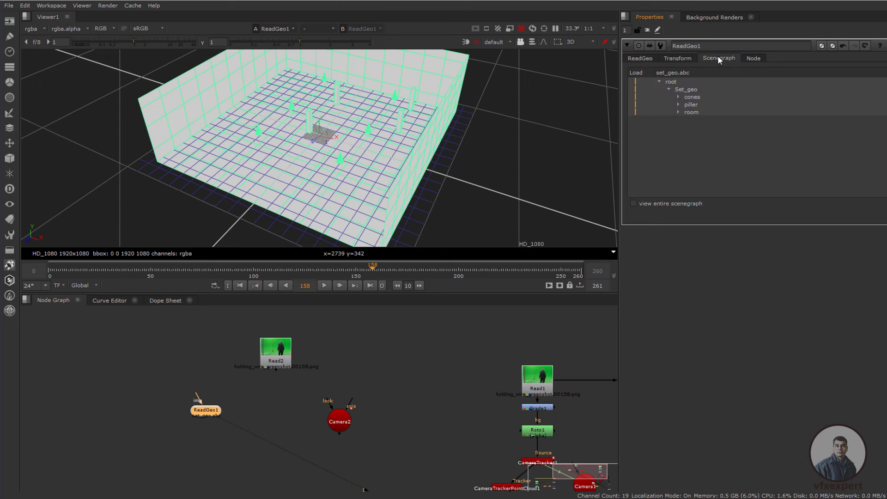
{"action": "left_click", "coordinate": [636, 105]}
{"action": "left_click", "coordinate": [635, 97]}
{"action": "left_click", "coordinate": [635, 90]}
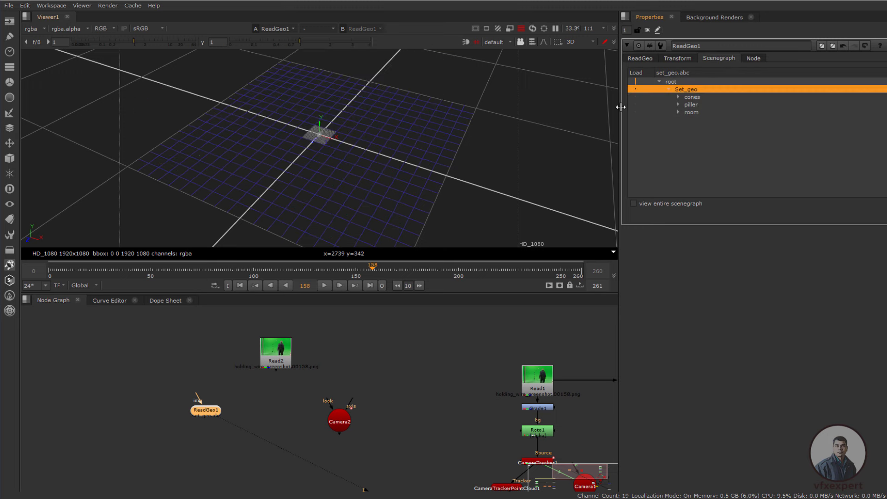
{"action": "left_click", "coordinate": [634, 90]}
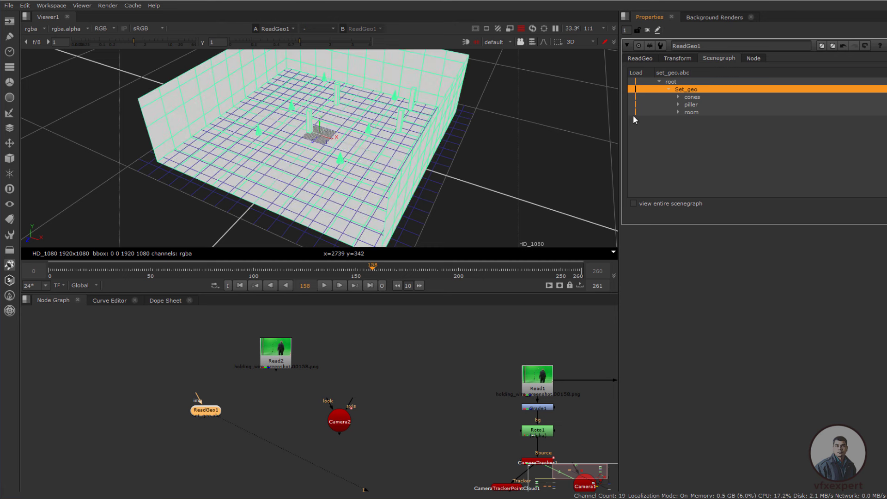
{"action": "left_click", "coordinate": [634, 103]}
{"action": "left_click", "coordinate": [636, 97]}
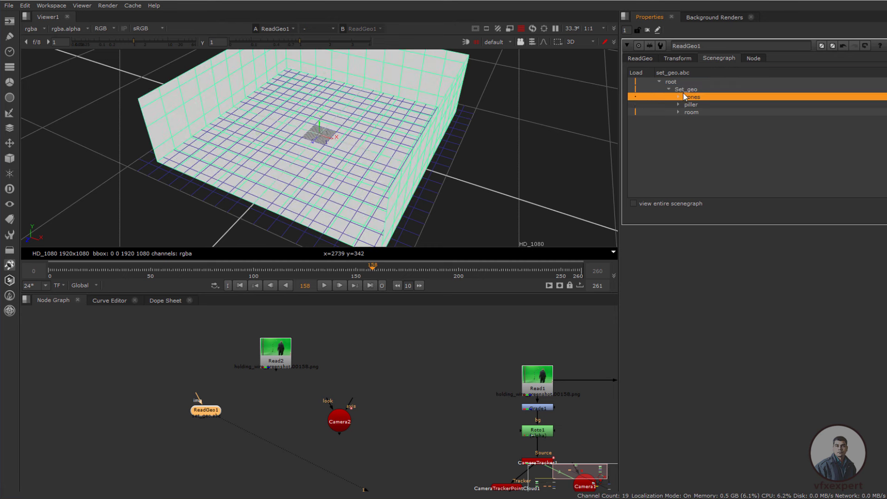
Label ReadGeo1 "room" and move the node farther from Camera2
{"action": "left_click", "coordinate": [754, 58]}
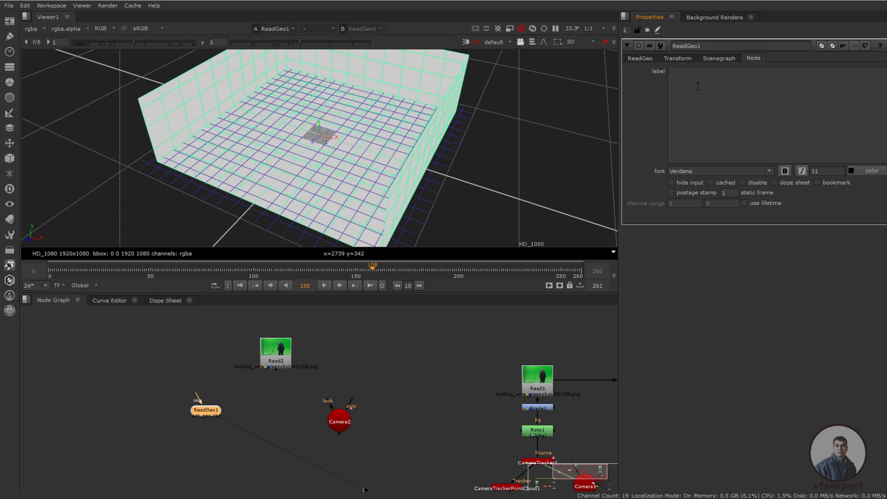
{"action": "type", "text": "room"}
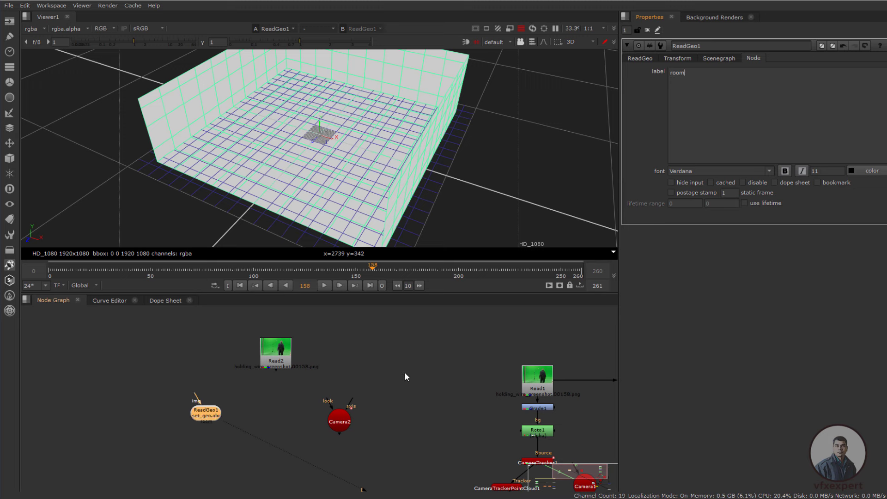
{"action": "left_click", "coordinate": [231, 424]}
{"action": "left_click_drag", "start_coordinate": [208, 413], "coordinate": [185, 416]}
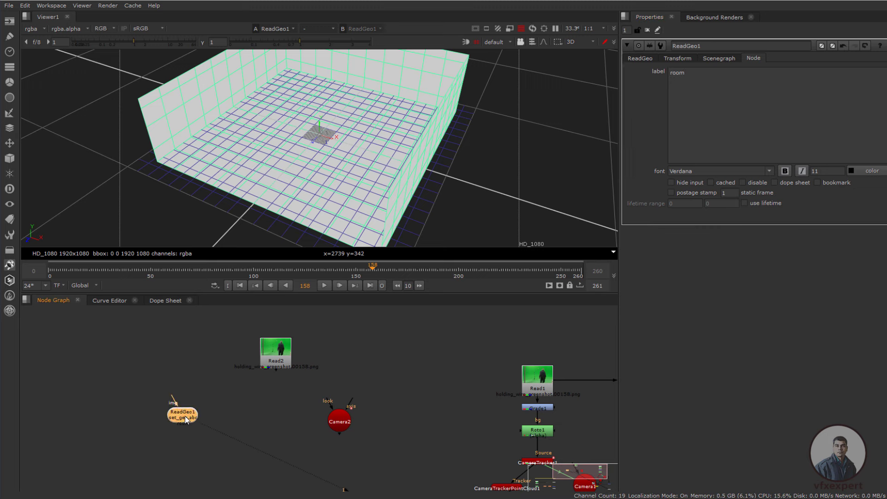
Paste a copy of ReadGeo1, set its scenegraph to load piller instead of room, and view it
{"action": "left_click", "coordinate": [258, 415]}
{"action": "key", "text": "ctrl+v"}
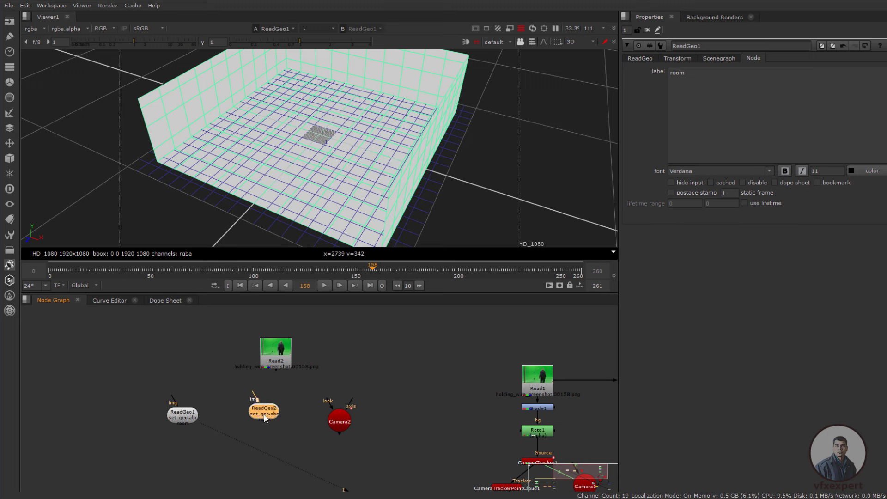
{"action": "double_click", "coordinate": [269, 418]}
{"action": "left_click", "coordinate": [718, 58]}
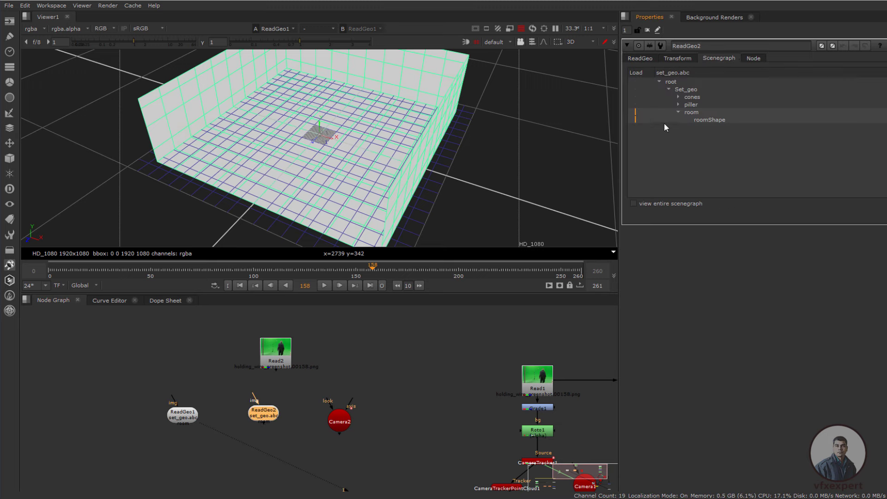
{"action": "left_click", "coordinate": [634, 120]}
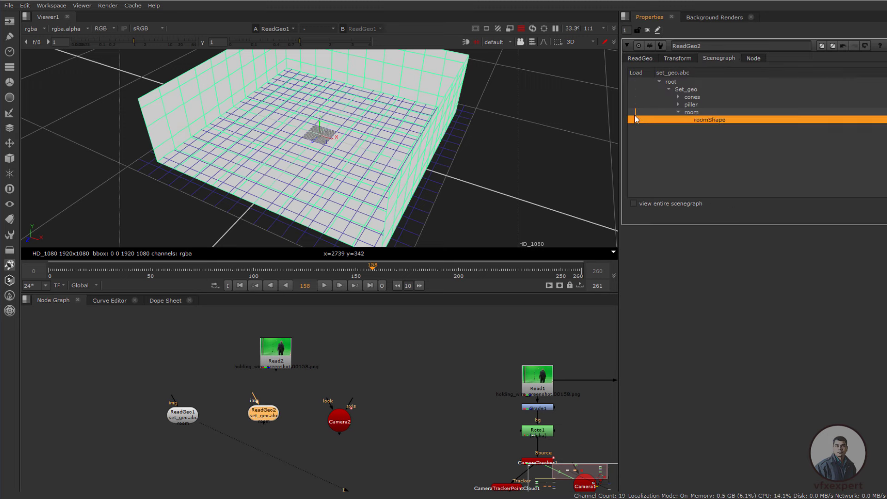
{"action": "left_click", "coordinate": [634, 104]}
{"action": "left_click", "coordinate": [635, 111]}
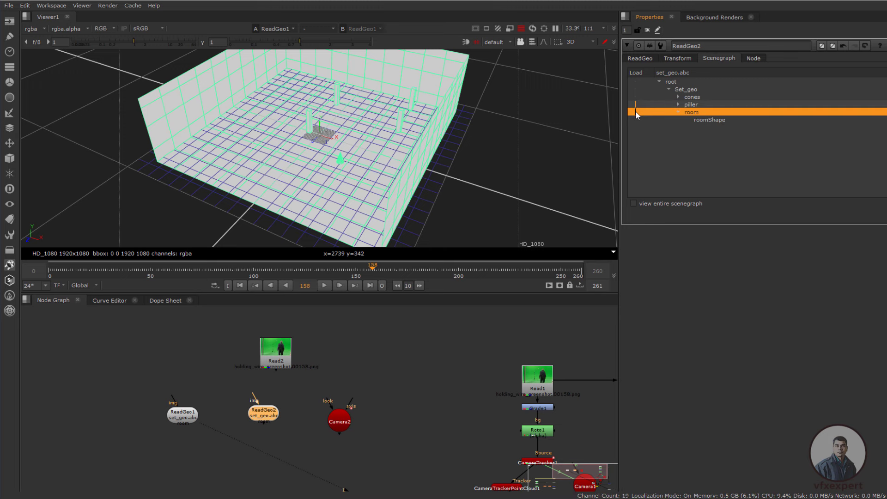
{"action": "key", "text": "1"}
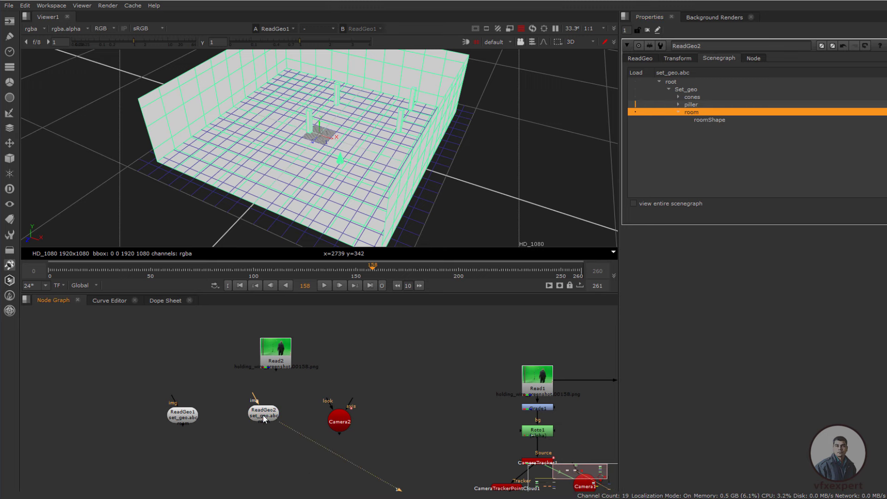
Replace ReadGeo2's label with "pillers" and move the node closer to ReadGeo1
{"action": "left_click", "coordinate": [742, 60]}
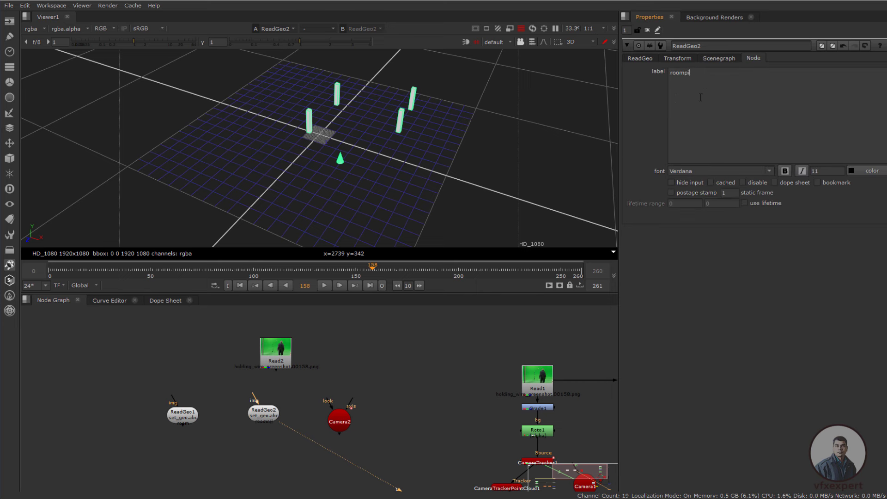
{"action": "left_click_drag", "start_coordinate": [703, 73], "coordinate": [649, 71]}
{"action": "type", "text": "pillers"}
{"action": "left_click_drag", "start_coordinate": [265, 414], "coordinate": [233, 417]}
Duplicate ReadGeo1 between ReadGeo2 and Camera2 and show the copy in the viewer
{"action": "left_click", "coordinate": [185, 416]}
{"action": "key", "text": "ctrl+c"}
{"action": "left_click", "coordinate": [285, 411]}
{"action": "key", "text": "ctrl+v"}
{"action": "key", "text": "1"}
Set ReadGeo3's scenegraph to load only the cones instead of the room, and label it "cones"
{"action": "double_click", "coordinate": [290, 413]}
{"action": "left_click", "coordinate": [718, 59]}
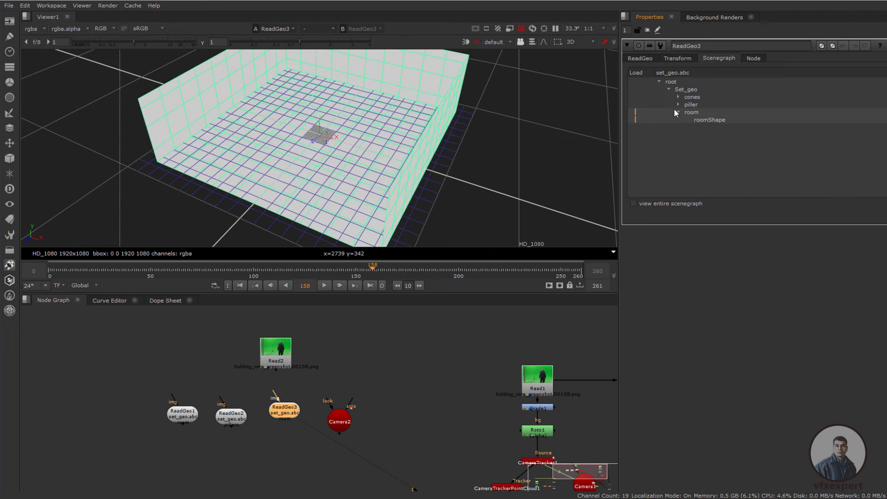
{"action": "left_click", "coordinate": [633, 97]}
{"action": "left_click", "coordinate": [634, 114]}
{"action": "left_click", "coordinate": [753, 59]}
{"action": "left_click_drag", "start_coordinate": [686, 73], "coordinate": [646, 73]}
{"action": "type", "text": "cones"}
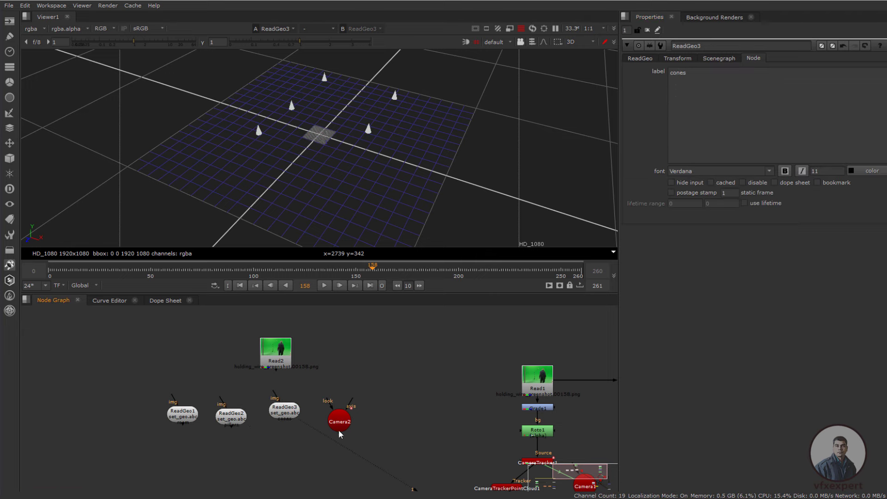
Add a Scene node below the three ReadGeo nodes and connect ReadGeo1, ReadGeo2 and ReadGeo3 to it
{"action": "middle_click_drag", "start_coordinate": [281, 439], "coordinate": [307, 428]}
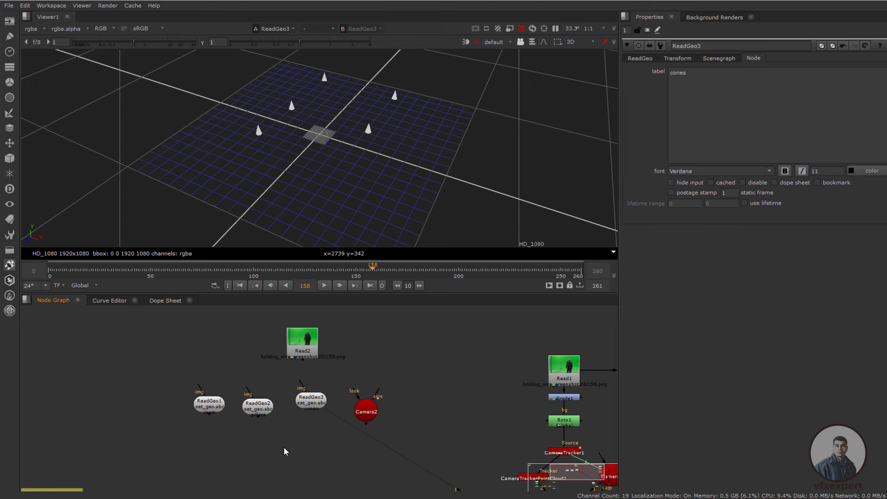
{"action": "key", "text": "Tab"}
{"action": "type", "text": "sc"}
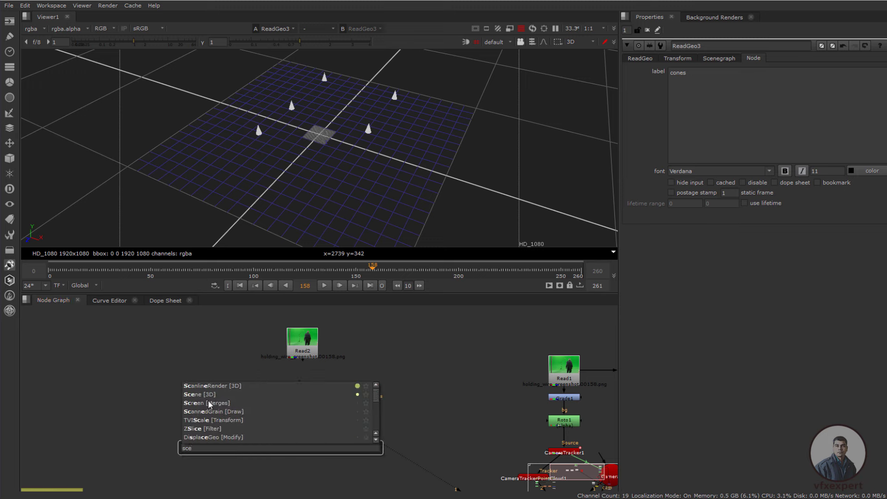
{"action": "left_click", "coordinate": [206, 394]}
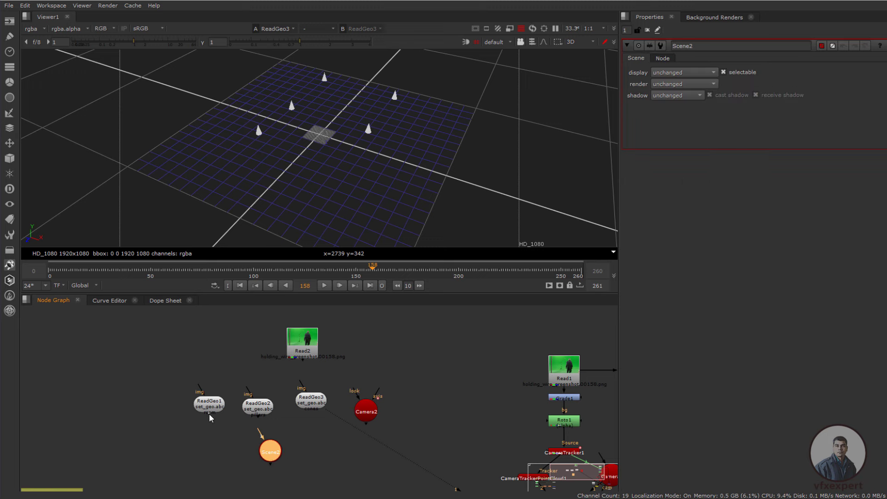
{"action": "left_click_drag", "start_coordinate": [209, 414], "coordinate": [262, 447]}
{"action": "left_click_drag", "start_coordinate": [259, 417], "coordinate": [272, 448]}
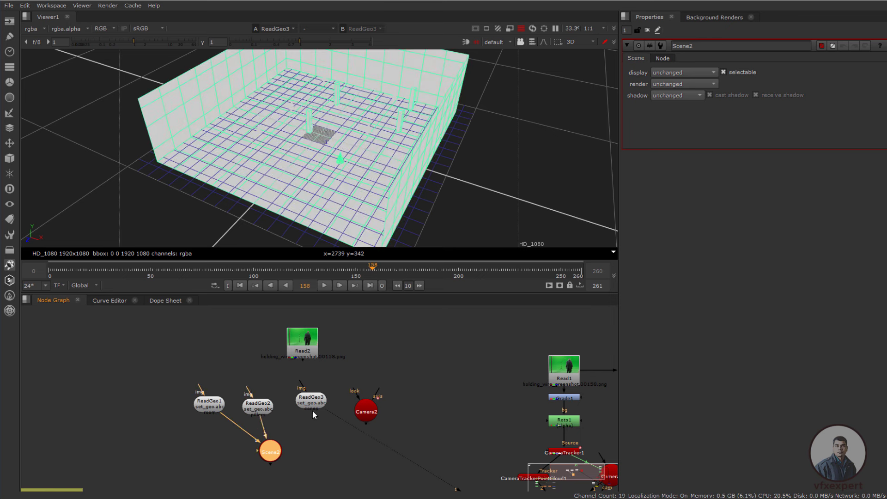
{"action": "left_click_drag", "start_coordinate": [312, 410], "coordinate": [312, 394]}
{"action": "left_click_drag", "start_coordinate": [256, 450], "coordinate": [312, 394]}
Connect Camera2 to Scene2 and line up the two nodes side by side
{"action": "middle_click_drag", "start_coordinate": [409, 153], "coordinate": [372, 198]}
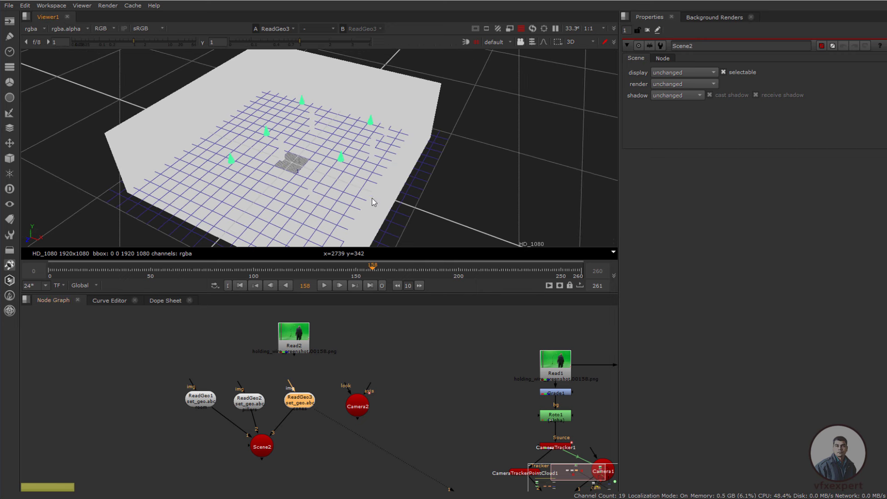
{"action": "middle_click_drag", "start_coordinate": [417, 381], "coordinate": [414, 350]}
{"action": "left_click", "coordinate": [346, 404]}
{"action": "left_click_drag", "start_coordinate": [353, 391], "coordinate": [313, 420]}
{"action": "middle_click_drag", "start_coordinate": [345, 394], "coordinate": [362, 384]}
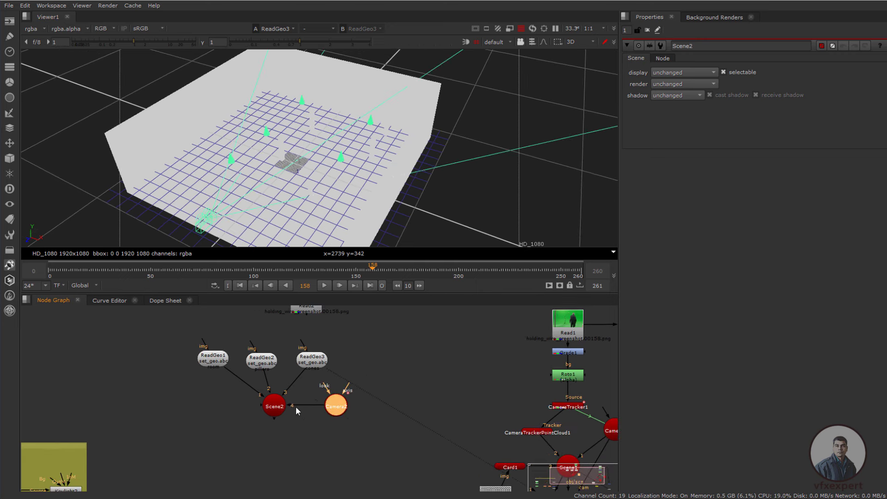
{"action": "left_click_drag", "start_coordinate": [284, 408], "coordinate": [272, 412]}
{"action": "left_click", "coordinate": [329, 414]}
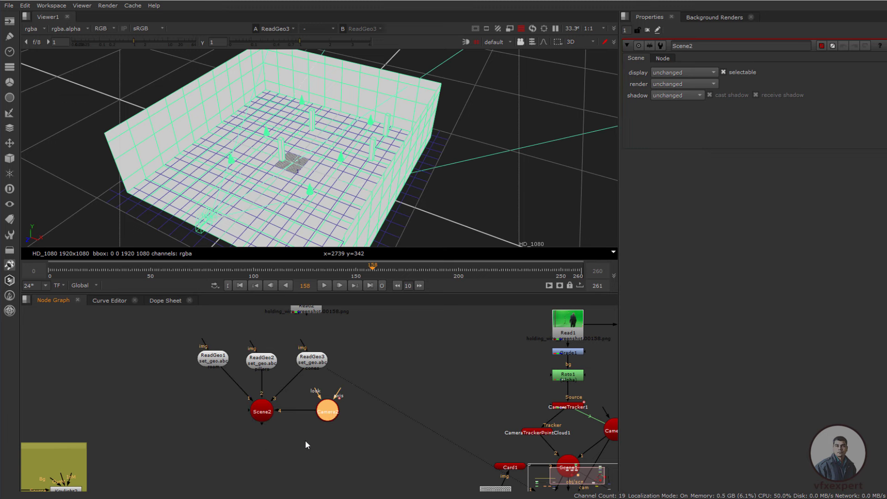
Add a ScanlineRender node below Scene2 and connect it to Scene2 and Camera2
{"action": "left_click", "coordinate": [268, 450]}
{"action": "key", "text": "Tab"}
{"action": "type", "text": "sc"}
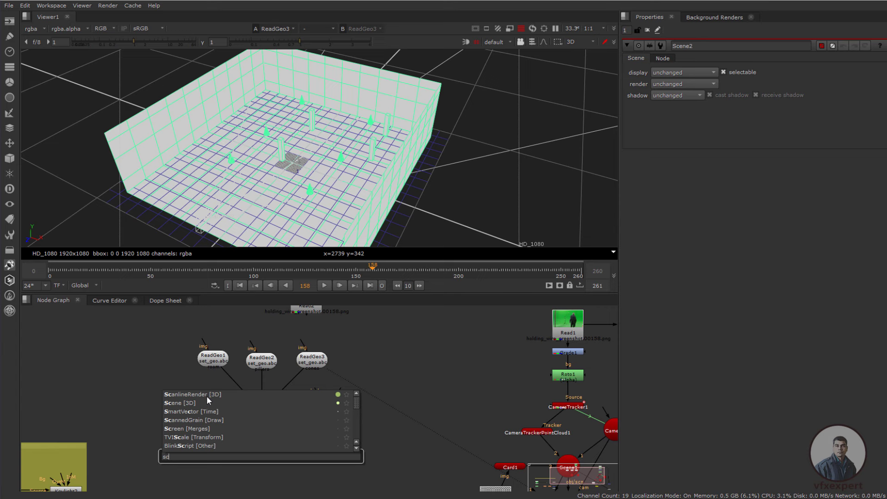
{"action": "key", "text": "Return"}
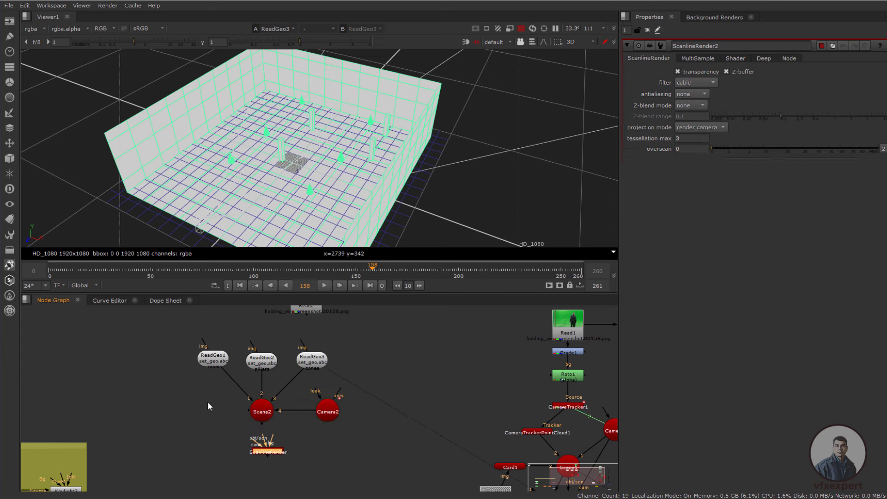
{"action": "left_click_drag", "start_coordinate": [262, 446], "coordinate": [327, 411]}
Move Read2 aside to free space above the ReadGeo nodes
{"action": "middle_click_drag", "start_coordinate": [324, 335], "coordinate": [338, 350]}
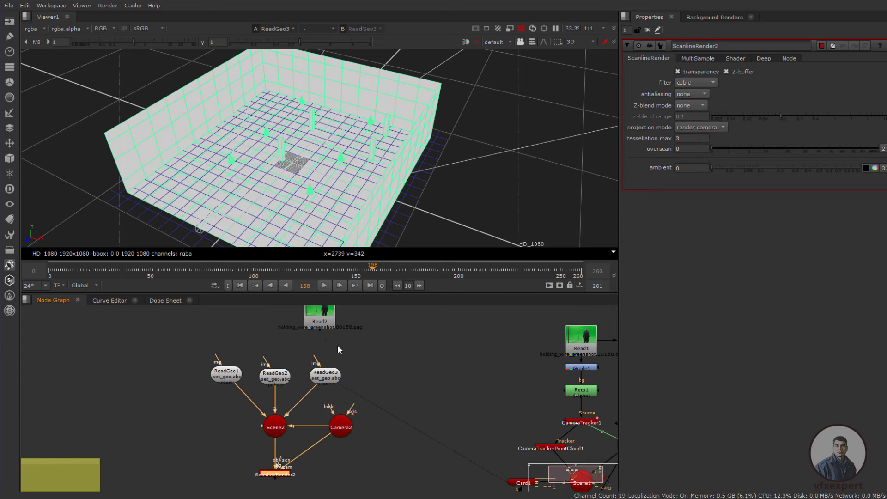
{"action": "left_click", "coordinate": [358, 334]}
{"action": "middle_click_drag", "start_coordinate": [274, 366], "coordinate": [276, 395]}
{"action": "left_click_drag", "start_coordinate": [322, 340], "coordinate": [357, 334]}
{"action": "left_click", "coordinate": [400, 370]}
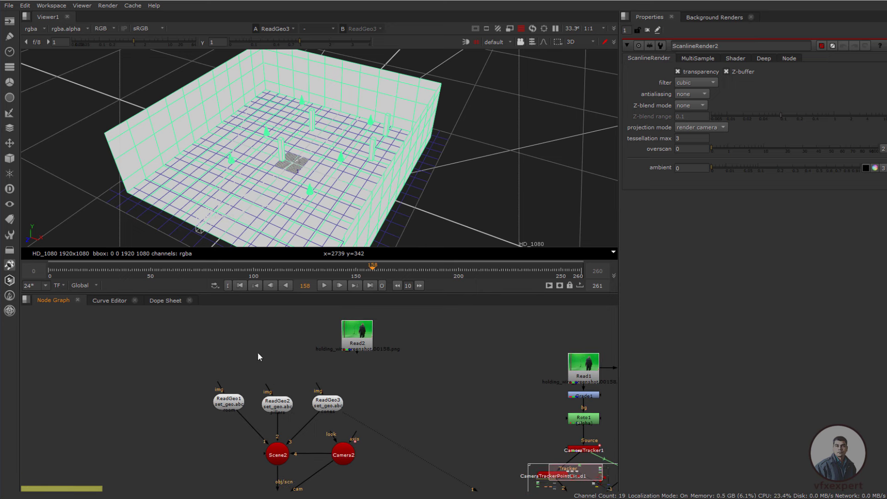
Add a Constant node above ReadGeo2 and connect it to ReadGeo2's img input
{"action": "key", "text": "Tab"}
{"action": "type", "text": "co"}
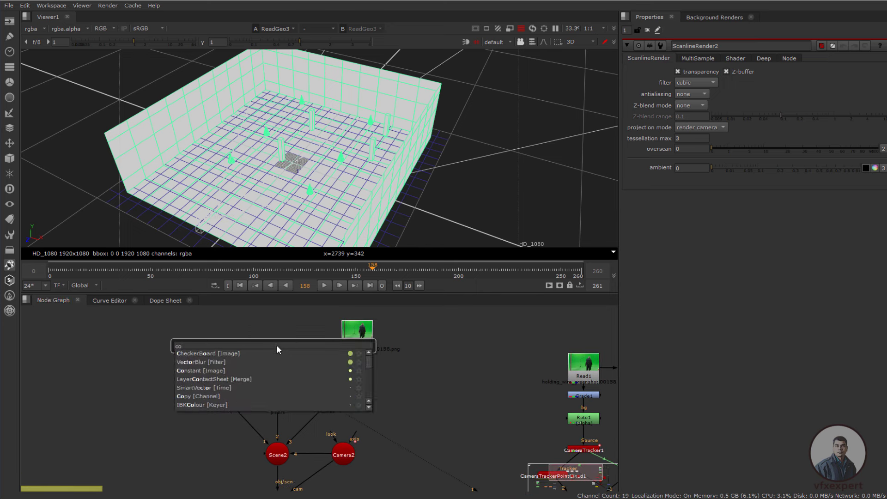
{"action": "type", "text": "nstant [Image"}
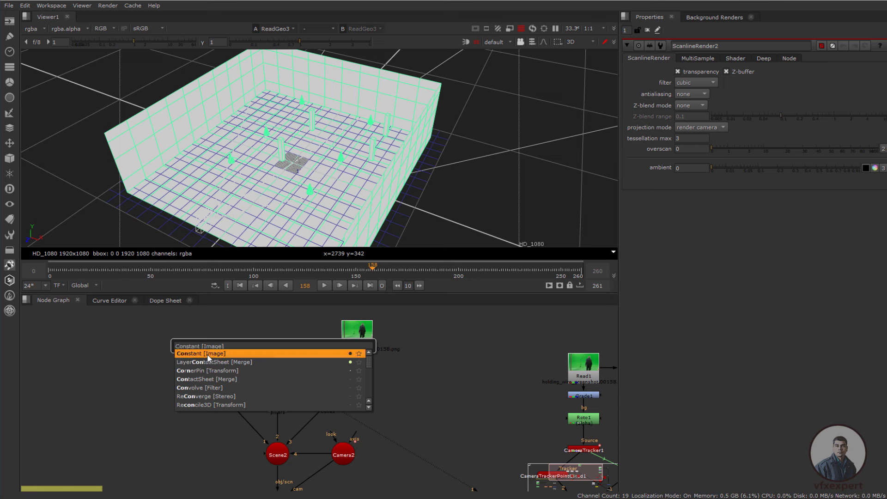
{"action": "left_click", "coordinate": [207, 354]}
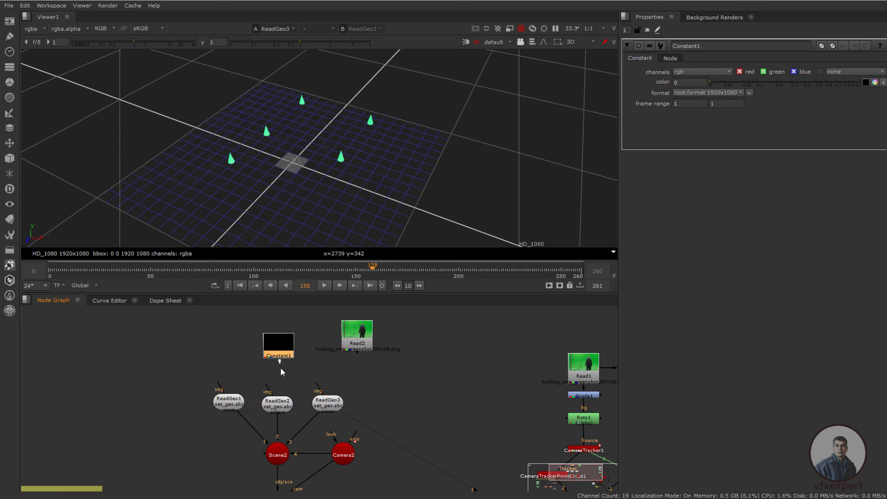
{"action": "left_click_drag", "start_coordinate": [281, 367], "coordinate": [277, 398]}
{"action": "left_click_drag", "start_coordinate": [282, 350], "coordinate": [281, 349]}
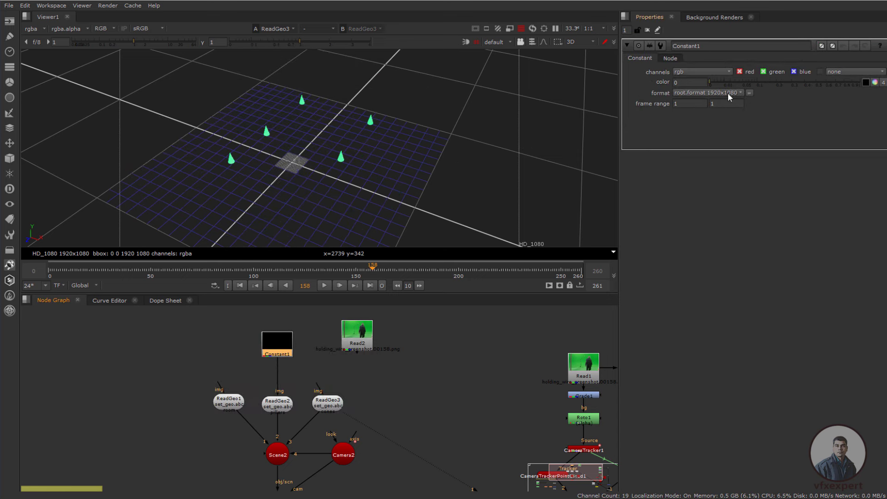
Split Constant1's color into separate channels and set red and blue to 1
{"action": "left_click", "coordinate": [874, 84]}
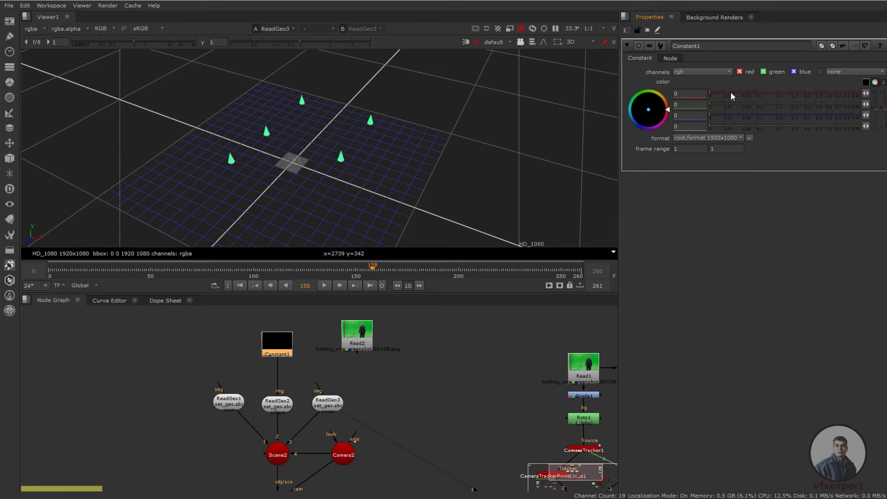
{"action": "left_click_drag", "start_coordinate": [730, 93], "coordinate": [862, 94]}
{"action": "left_click", "coordinate": [735, 118]}
{"action": "left_click_drag", "start_coordinate": [735, 118], "coordinate": [863, 123]}
Show Scene2 in the viewer to preview the shaded set
{"action": "middle_click_drag", "start_coordinate": [278, 451], "coordinate": [265, 435]}
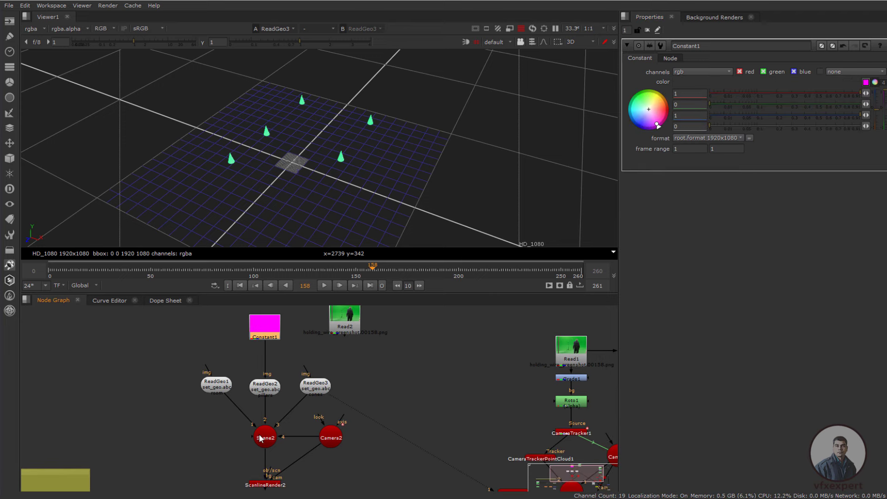
{"action": "left_click", "coordinate": [264, 436]}
{"action": "key", "text": "1"}
Make Constant1 solid red by setting its blue to 0 and alpha to 1
{"action": "left_click", "coordinate": [265, 390]}
{"action": "left_click", "coordinate": [266, 329]}
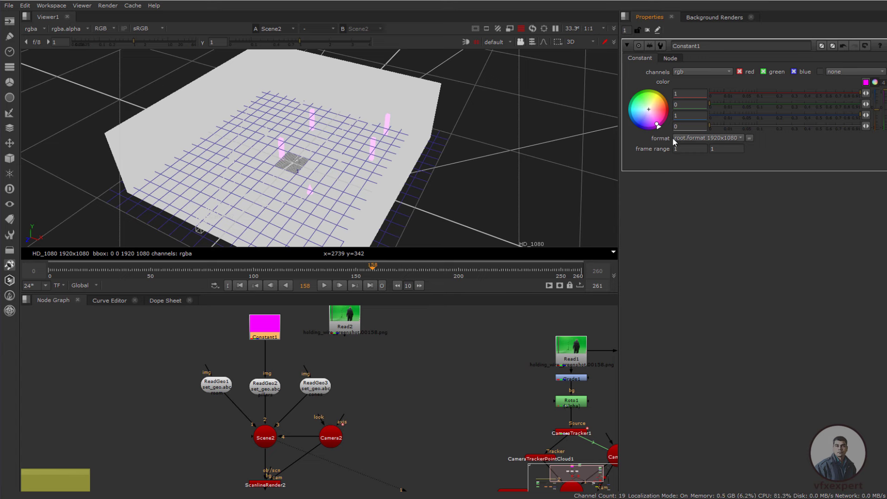
{"action": "left_click", "coordinate": [739, 127]}
{"action": "left_click", "coordinate": [710, 116]}
{"action": "left_click_drag", "start_coordinate": [757, 128], "coordinate": [862, 127]}
Duplicate Constant1 and connect the copy to ReadGeo3's img input
{"action": "key", "text": "ctrl+c"}
{"action": "left_click", "coordinate": [299, 340]}
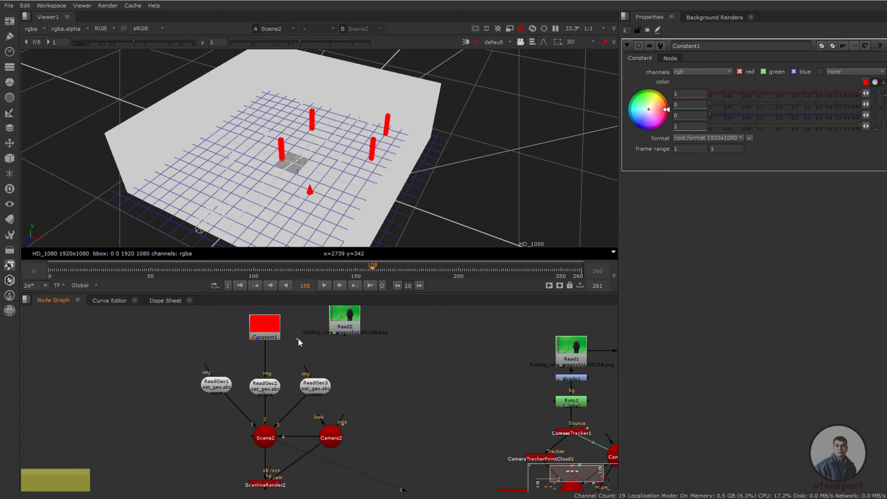
{"action": "key", "text": "ctrl+v"}
{"action": "left_click_drag", "start_coordinate": [303, 349], "coordinate": [316, 350]}
Color Constant2 green with red at 0.115, green at 1 and blue at 0
{"action": "double_click", "coordinate": [316, 349]}
{"action": "left_click_drag", "start_coordinate": [806, 109], "coordinate": [862, 107]}
{"action": "left_click_drag", "start_coordinate": [813, 96], "coordinate": [761, 105]}
{"action": "left_click", "coordinate": [431, 383]}
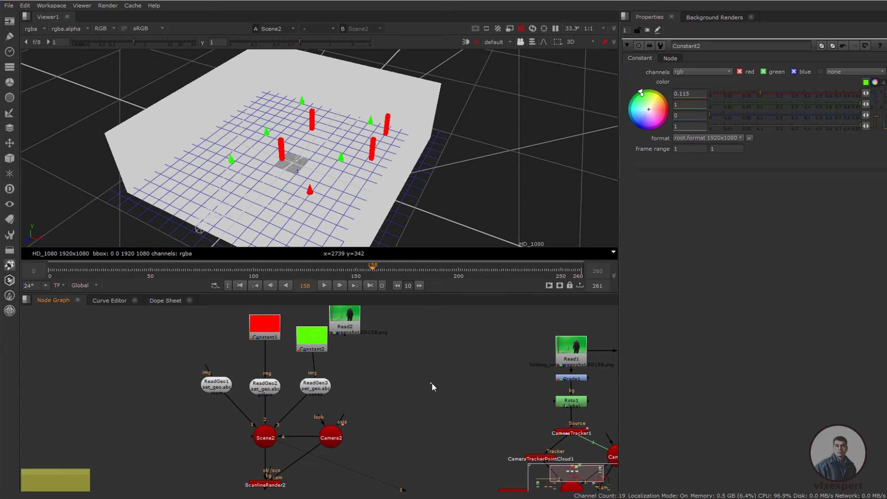
Add a CheckerBoard node above ReadGeo1 and connect it to ReadGeo1's img input
{"action": "left_click_drag", "start_coordinate": [216, 385], "coordinate": [209, 392]}
{"action": "key", "text": "Tab"}
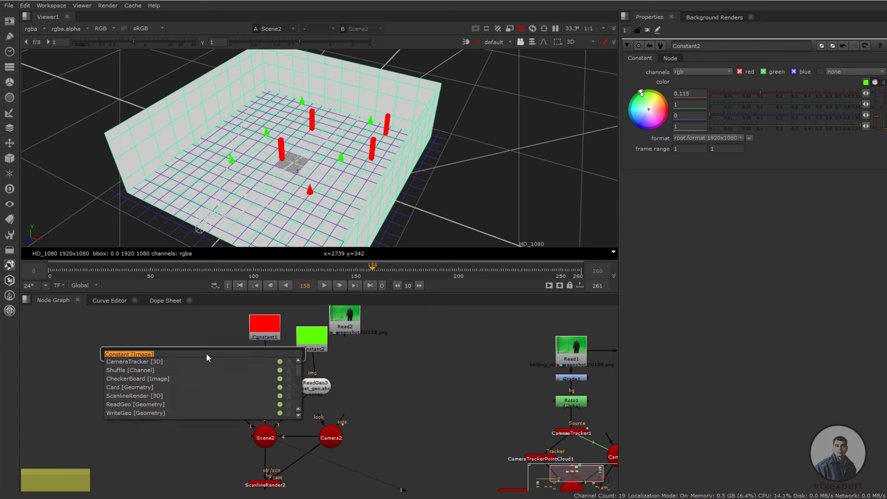
{"action": "type", "text": "che"}
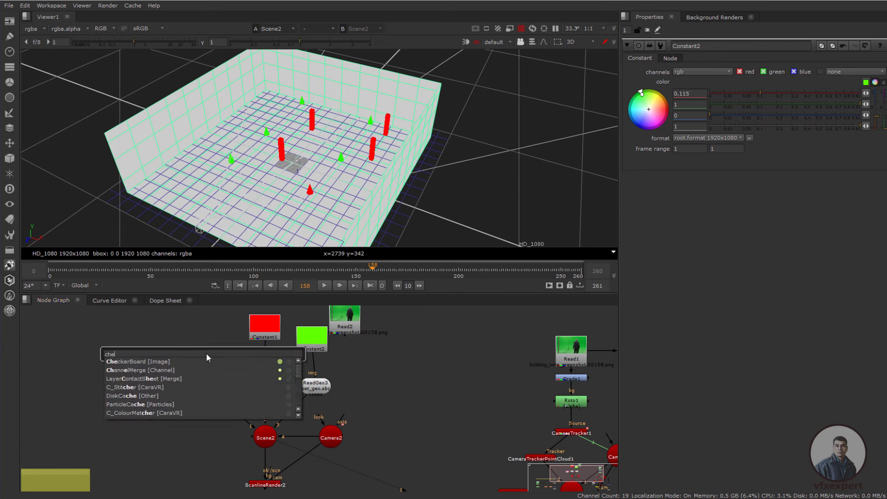
{"action": "left_click", "coordinate": [137, 361]}
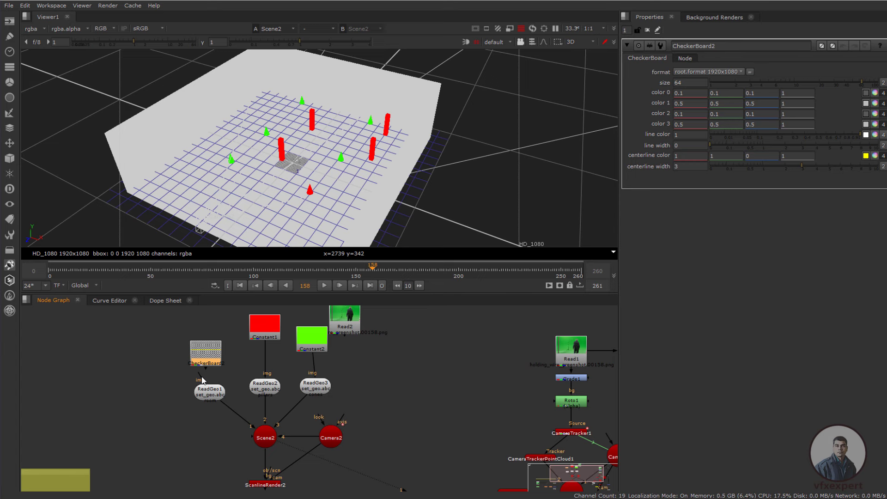
{"action": "left_click_drag", "start_coordinate": [217, 346], "coordinate": [219, 355]}
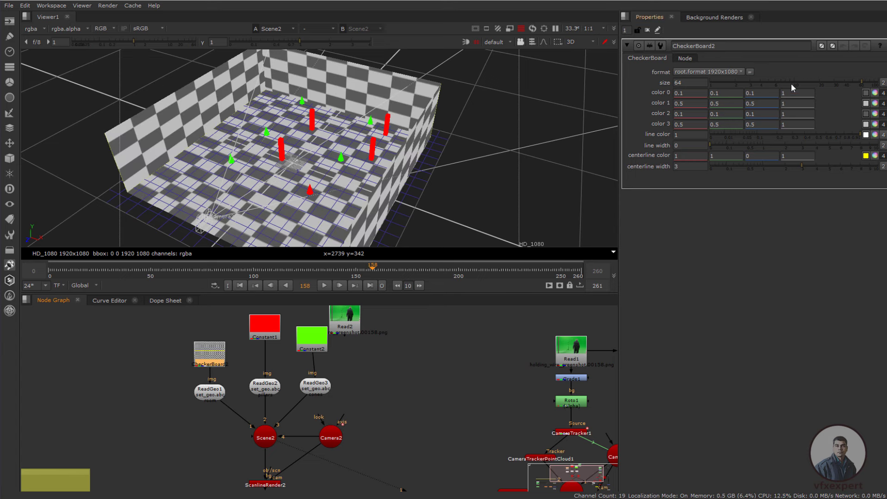
Reduce the CheckerBoard2 pattern size to 37.5
{"action": "left_click_drag", "start_coordinate": [860, 83], "coordinate": [842, 82]}
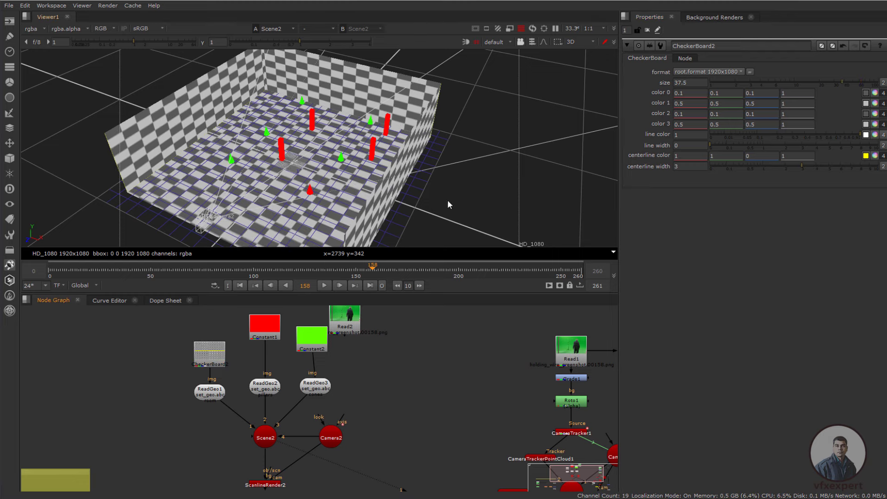
{"action": "mouse_move", "coordinate": [447, 204]}
{"action": "left_mouse_down", "text": "ctrl"}
{"action": "mouse_move", "coordinate": [541, 123]}
{"action": "mouse_move", "coordinate": [483, 165]}
{"action": "mouse_move", "coordinate": [462, 208]}
{"action": "left_mouse_up", "text": "ctrl"}
{"action": "scroll", "coordinate": [376, 397], "scroll_direction": "down", "scroll_amount": 2}
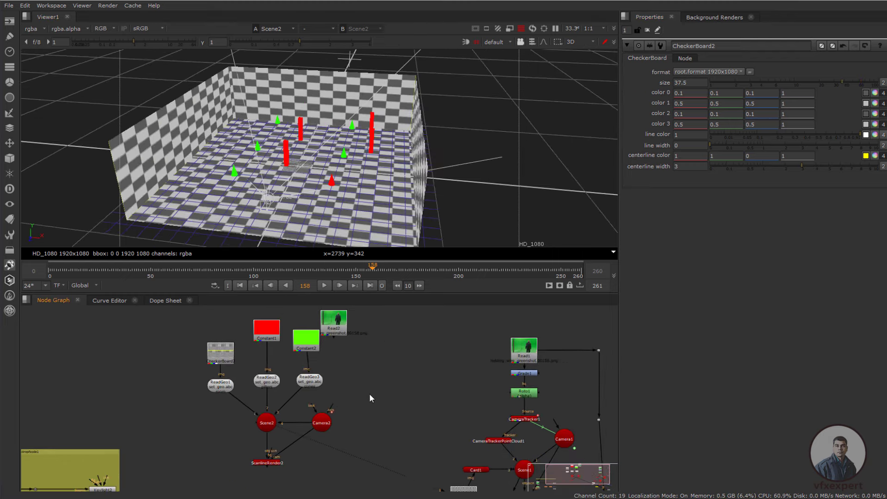
Move Read2 to the outer side of CheckerBoard2, clear of the Constant nodes
{"action": "middle_click_drag", "start_coordinate": [370, 395], "coordinate": [383, 401]}
{"action": "left_click_drag", "start_coordinate": [352, 333], "coordinate": [180, 367]}
{"action": "middle_click_drag", "start_coordinate": [205, 373], "coordinate": [260, 370]}
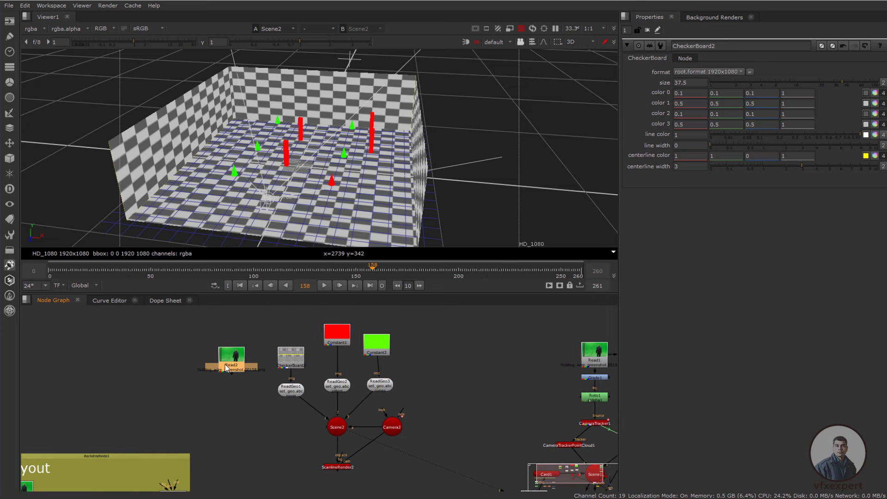
{"action": "left_click_drag", "start_coordinate": [226, 367], "coordinate": [203, 367]}
Display Read2 in the viewer and examine the green-screen plate
{"action": "key", "text": "1"}
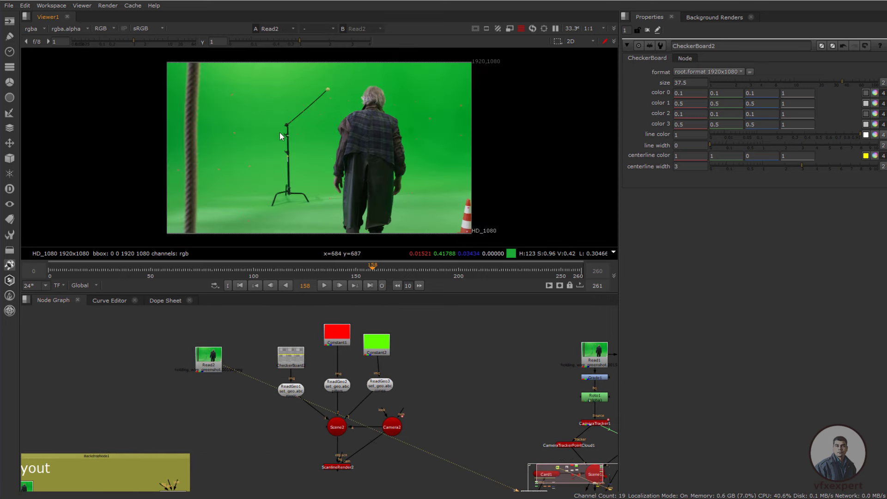
{"action": "left_click_drag", "start_coordinate": [438, 100], "coordinate": [445, 154]}
{"action": "left_click_drag", "start_coordinate": [382, 119], "coordinate": [359, 166]}
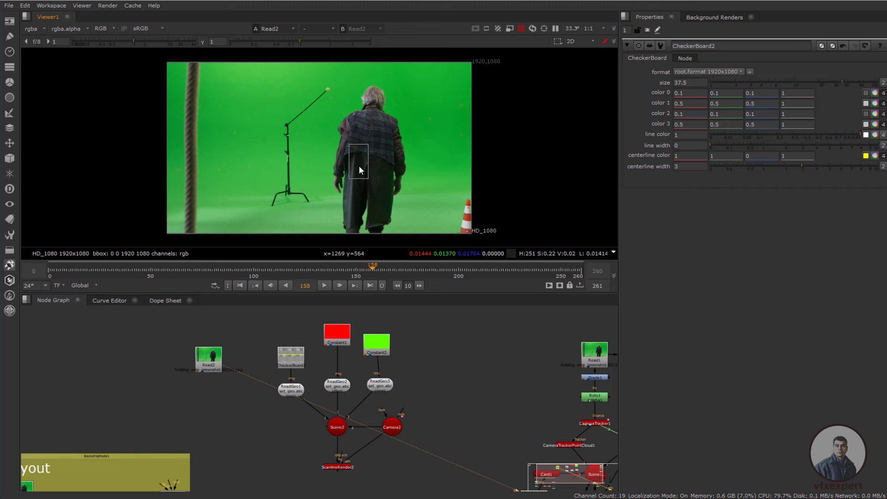
Display the keyout group's Premult2 in the viewer and check the keyed plate at frame 127
{"action": "middle_click_drag", "start_coordinate": [226, 394], "coordinate": [282, 347]}
{"action": "middle_click_drag", "start_coordinate": [226, 422], "coordinate": [230, 402]}
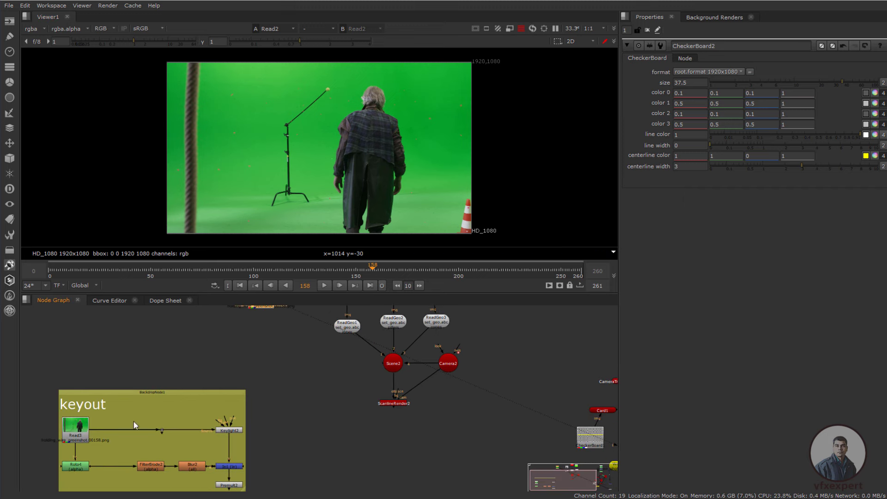
{"action": "left_click", "coordinate": [224, 485]}
{"action": "key", "text": "1"}
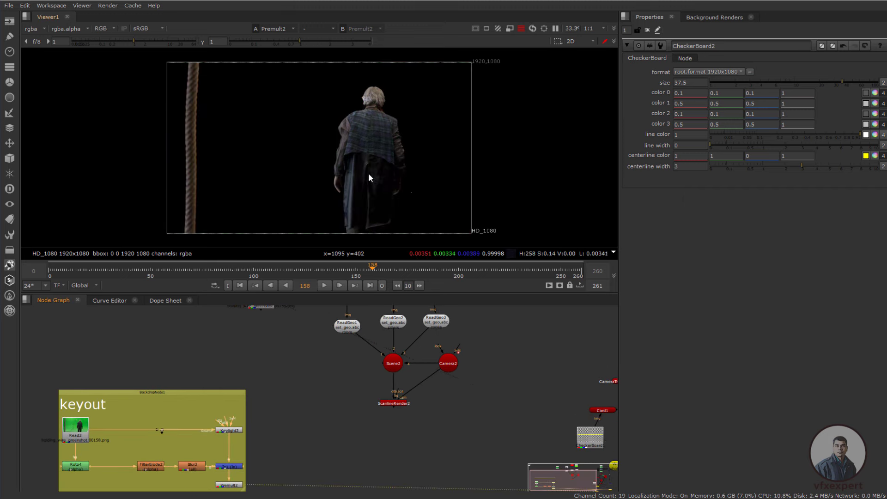
{"action": "left_click", "coordinate": [308, 269]}
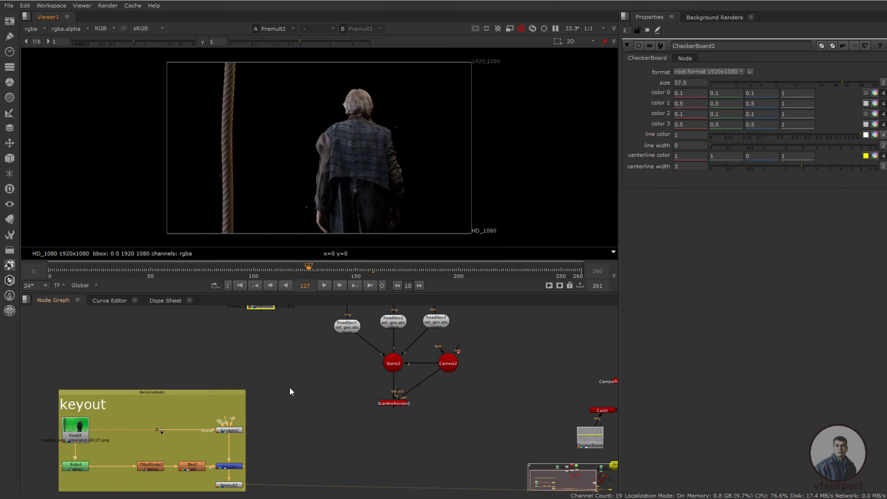
Move Read2 up and bring the keyout backdrop with its nodes up beside the set's node tree
{"action": "scroll", "coordinate": [311, 394], "scroll_direction": "down", "scroll_amount": 2}
{"action": "middle_click_drag", "start_coordinate": [311, 391], "coordinate": [320, 414]}
{"action": "middle_click_drag", "start_coordinate": [295, 346], "coordinate": [294, 383]}
{"action": "left_click_drag", "start_coordinate": [275, 339], "coordinate": [269, 320]}
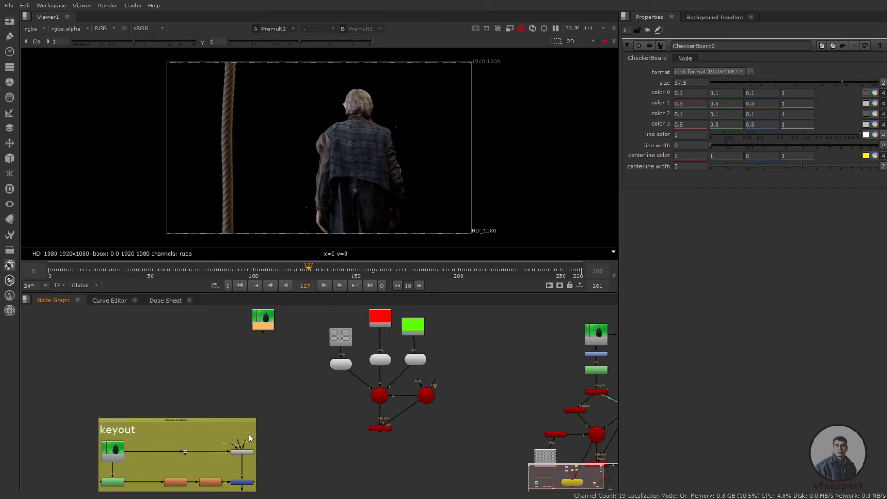
{"action": "left_click_drag", "start_coordinate": [252, 425], "coordinate": [261, 356]}
{"action": "scroll", "coordinate": [353, 444], "scroll_direction": "up", "scroll_amount": 3}
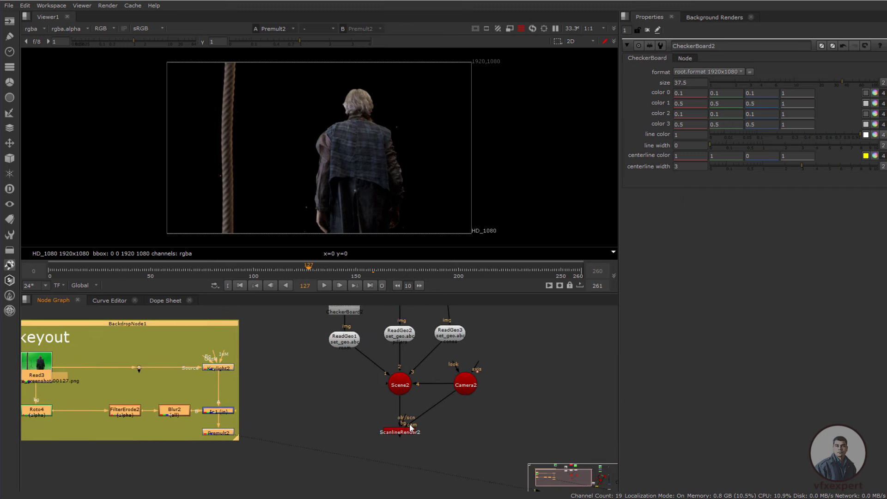
Add a Merge node with Premult2 as A over ScanlineRender2 as B, and bring Viewer1 near the keyout group
{"action": "scroll", "coordinate": [350, 444], "scroll_direction": "down", "scroll_amount": 2}
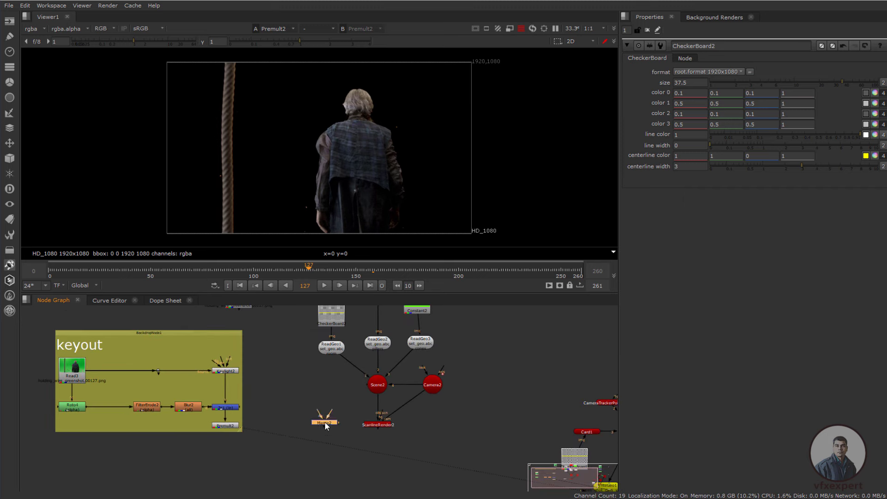
{"action": "left_click", "coordinate": [324, 421]}
{"action": "scroll", "coordinate": [401, 398], "scroll_direction": "down", "scroll_amount": 1}
{"action": "middle_click_drag", "start_coordinate": [427, 388], "coordinate": [371, 382]}
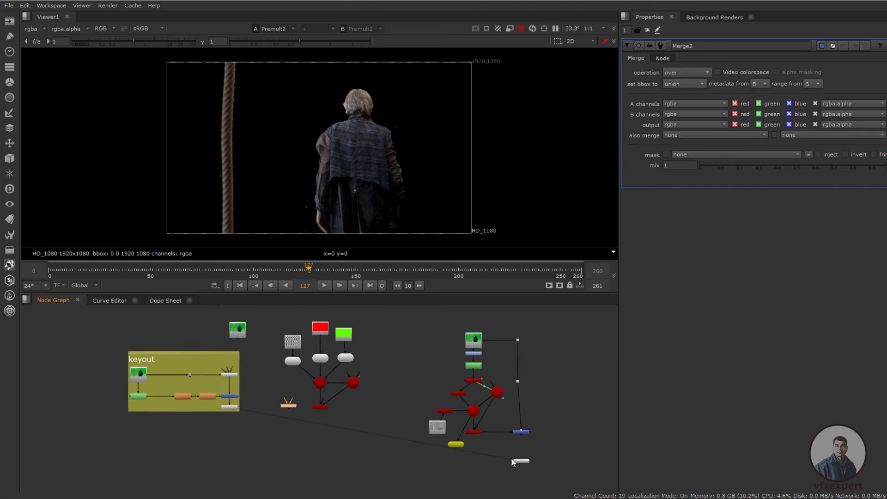
{"action": "scroll", "coordinate": [310, 414], "scroll_direction": "up", "scroll_amount": 4}
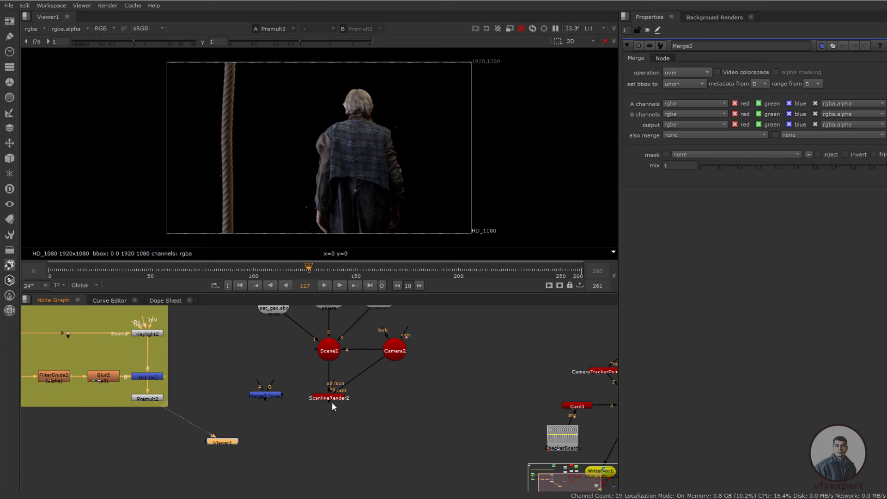
{"action": "middle_click_drag", "start_coordinate": [286, 393], "coordinate": [334, 412]}
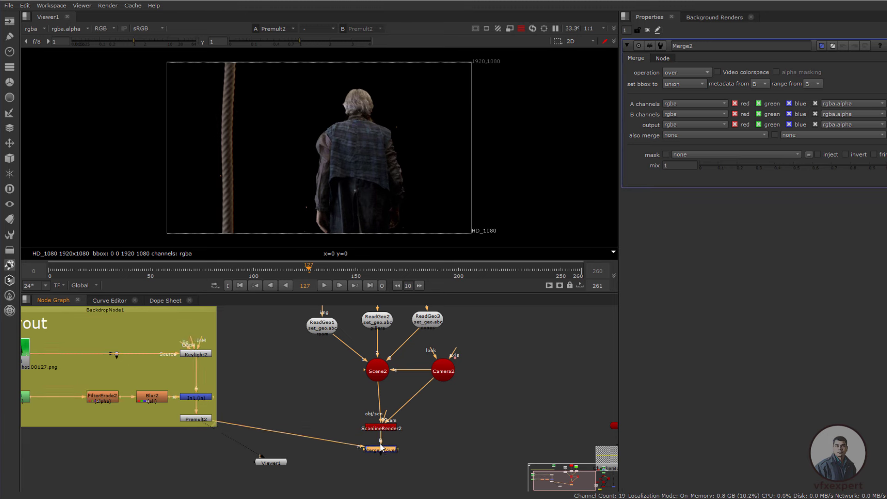
Shift the set's node tree up and align ScanlineRender2 and Merge2 below Scene2, with Merge2 level with Premult2
{"action": "scroll", "coordinate": [381, 447], "scroll_direction": "down", "scroll_amount": 3}
{"action": "middle_click_drag", "start_coordinate": [344, 321], "coordinate": [334, 355]}
{"action": "left_click_drag", "start_coordinate": [311, 319], "coordinate": [455, 426]}
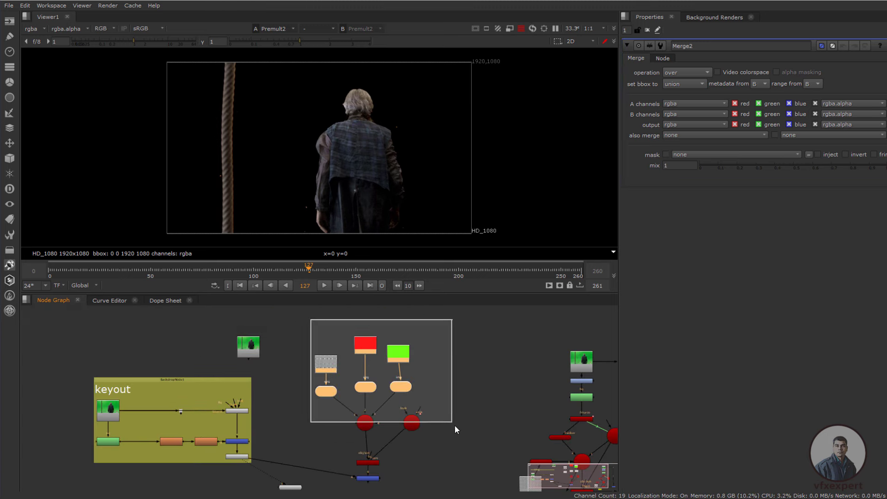
{"action": "left_click_drag", "start_coordinate": [468, 470], "coordinate": [468, 470]}
{"action": "left_click_drag", "start_coordinate": [369, 462], "coordinate": [363, 425]}
{"action": "left_click_drag", "start_coordinate": [364, 478], "coordinate": [361, 457]}
{"action": "left_click", "coordinate": [399, 439]}
{"action": "left_click", "coordinate": [363, 457]}
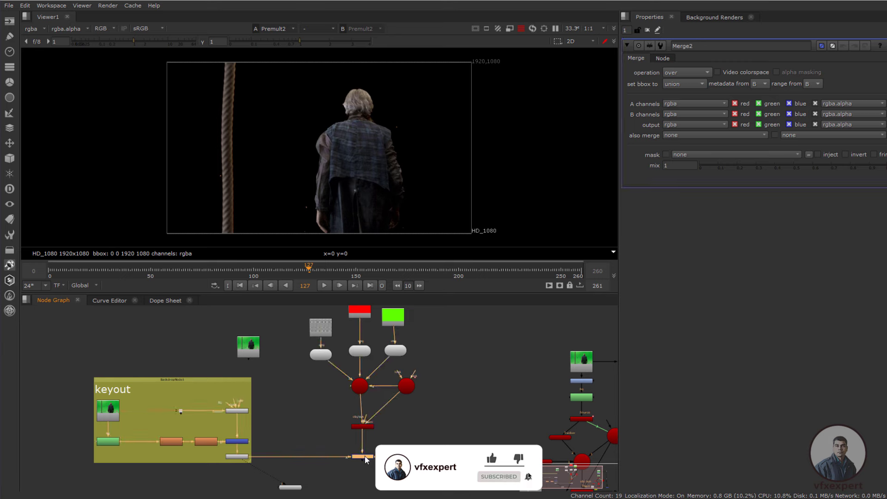
Display Merge2 in the viewer and inspect the keyed actor over the rendered set
{"action": "key", "text": "1"}
{"action": "scroll", "coordinate": [344, 171], "scroll_direction": "down", "scroll_amount": 2}
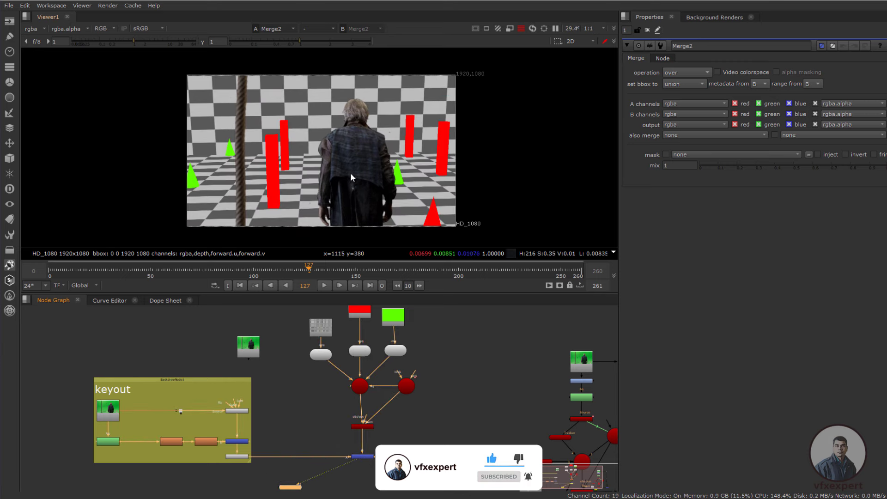
{"action": "scroll", "coordinate": [351, 185], "scroll_direction": "up", "scroll_amount": 2}
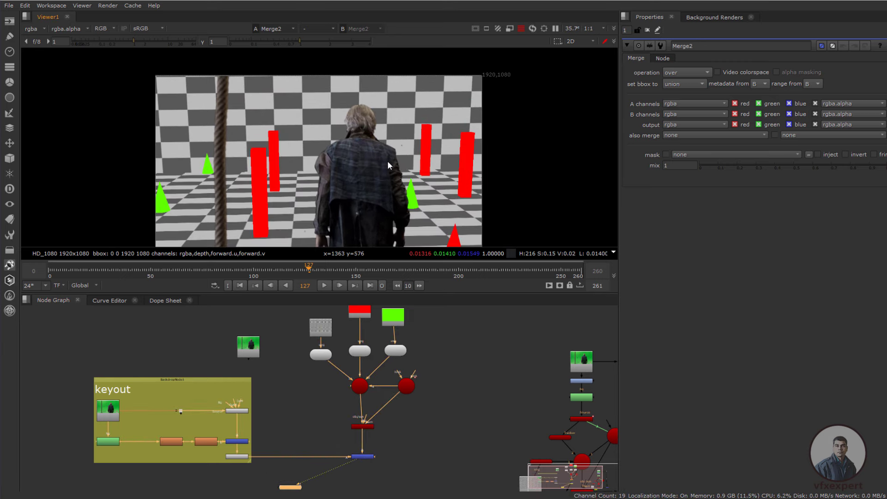
{"action": "middle_click_drag", "start_coordinate": [387, 161], "coordinate": [397, 150]}
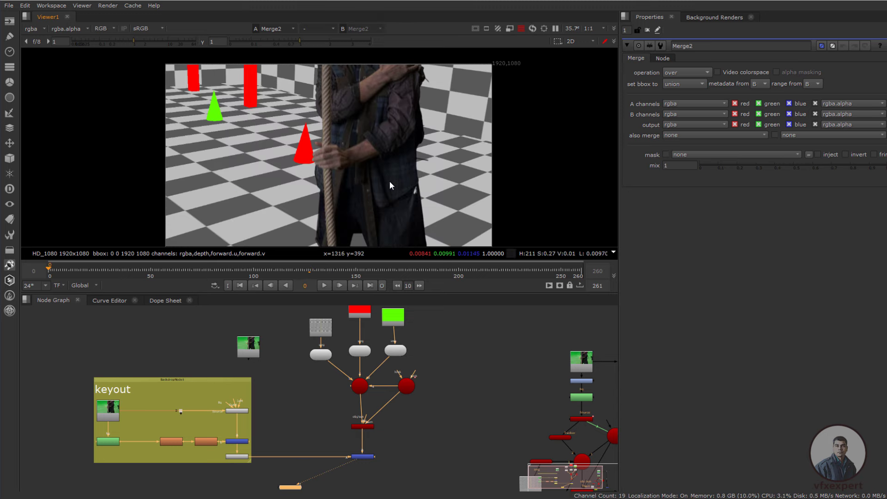
Play the composite from the first frame and scrub the timeline to check how the set tracks with the actor
{"action": "scroll", "coordinate": [389, 181], "scroll_direction": "up", "scroll_amount": 1}
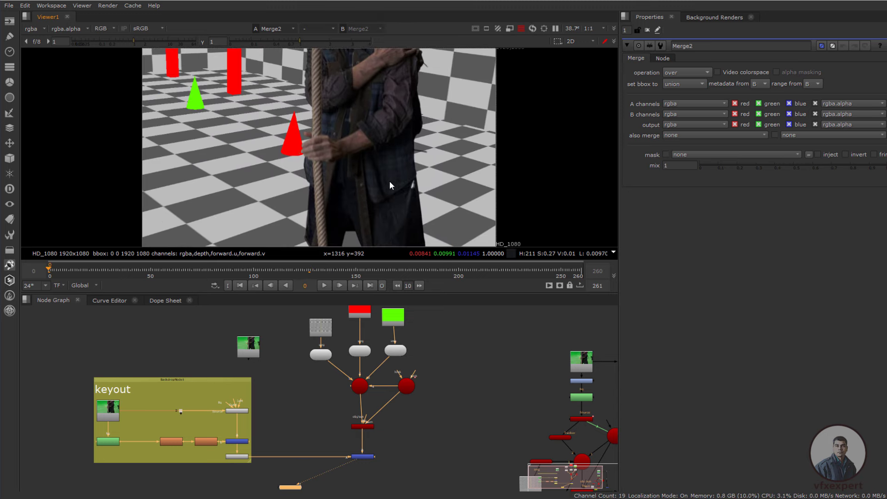
{"action": "left_click", "coordinate": [200, 341]}
{"action": "left_click", "coordinate": [325, 285]}
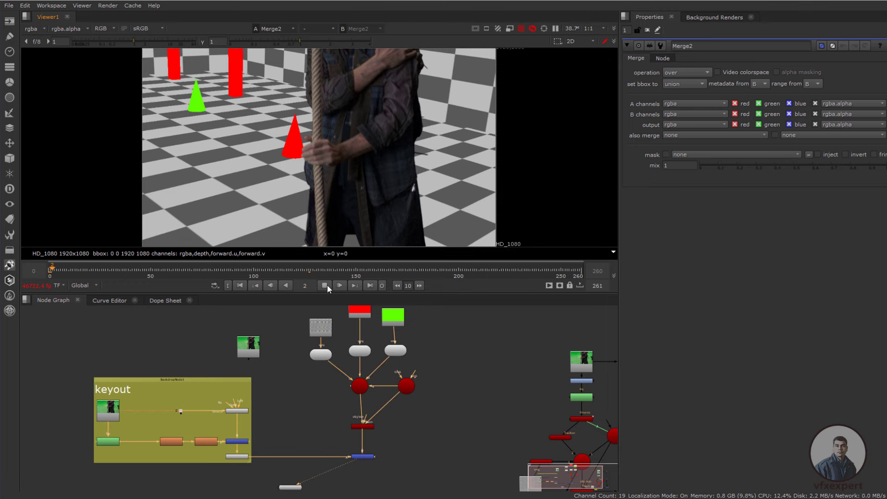
{"action": "scroll", "coordinate": [361, 441], "scroll_direction": "up", "scroll_amount": 1}
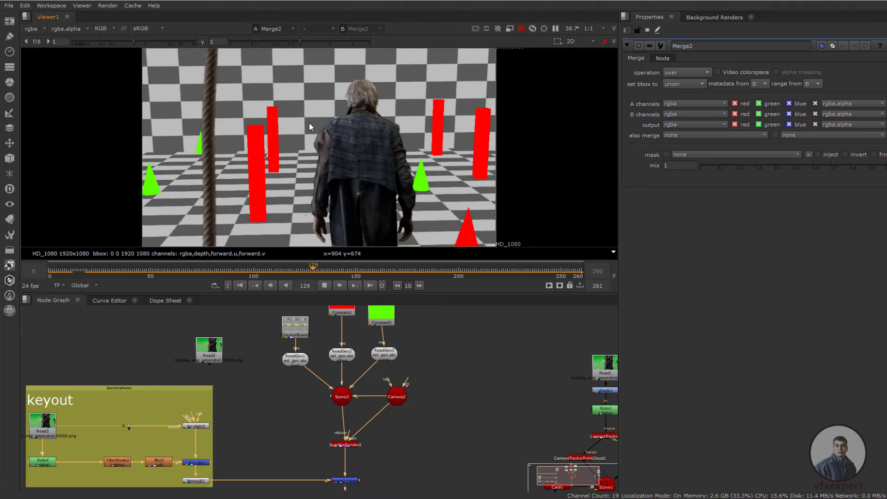
{"action": "scroll", "coordinate": [308, 123], "scroll_direction": "down", "scroll_amount": 1}
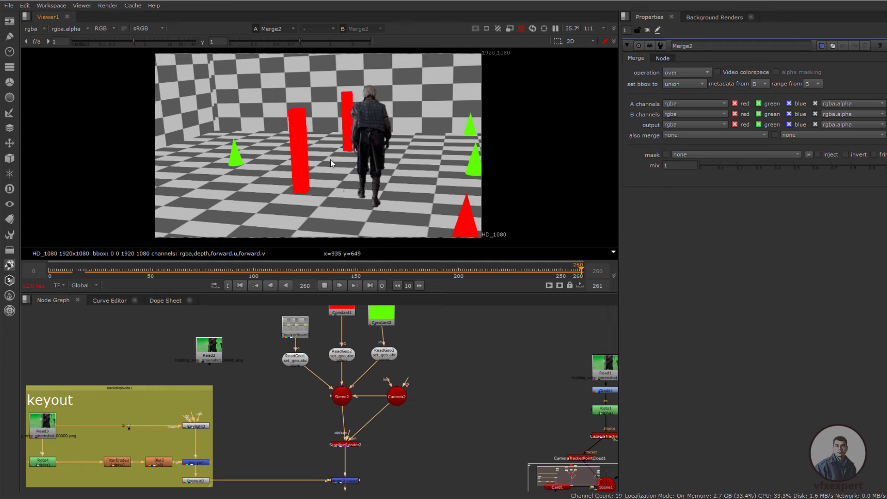
{"action": "left_click", "coordinate": [128, 269]}
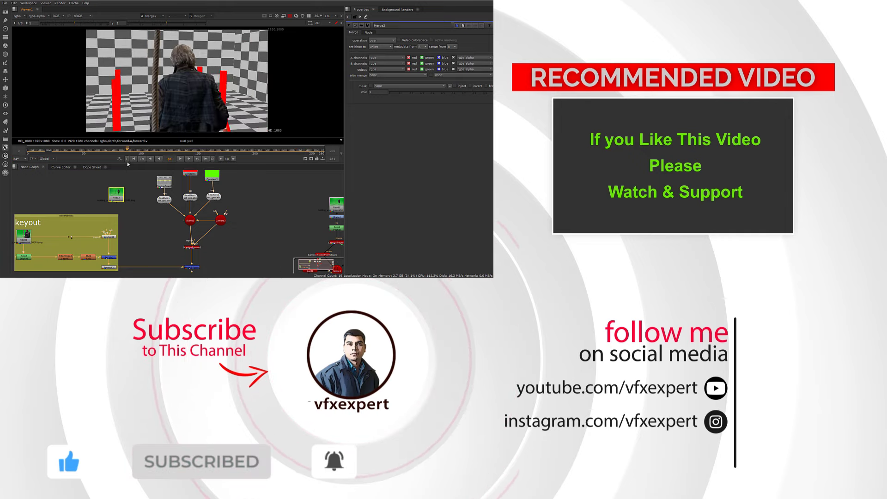
{"action": "left_click_drag", "start_coordinate": [129, 149], "coordinate": [238, 148]}
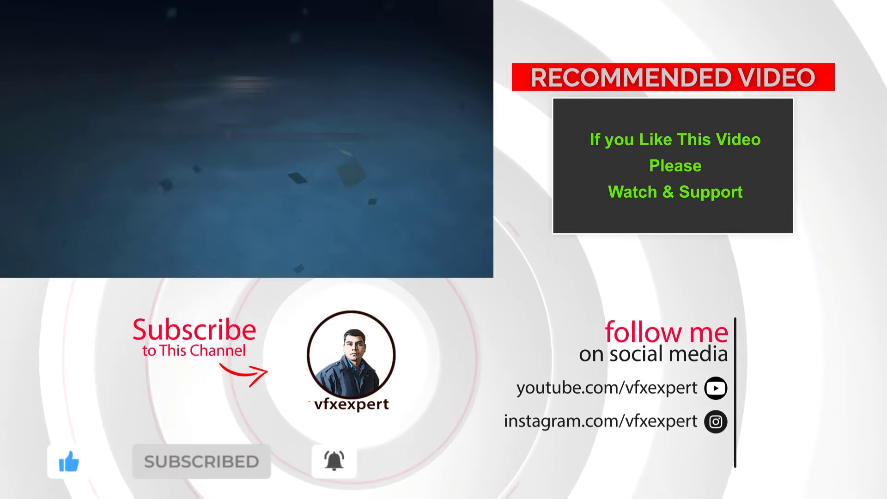